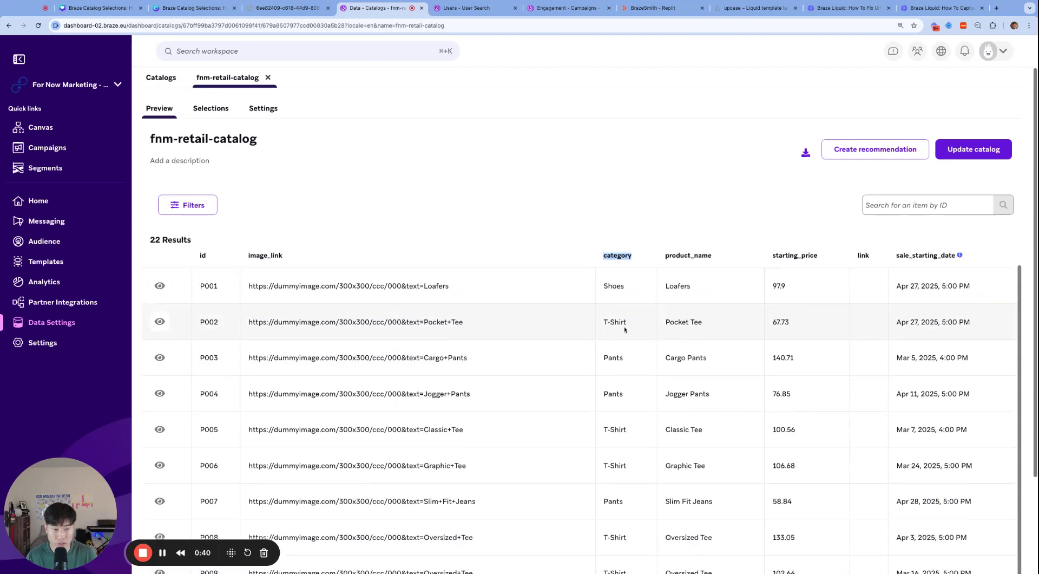
- Examine the category values of the products on the first two pages of fnm-retail-catalog
{"action": "double_click", "coordinate": [618, 335]}
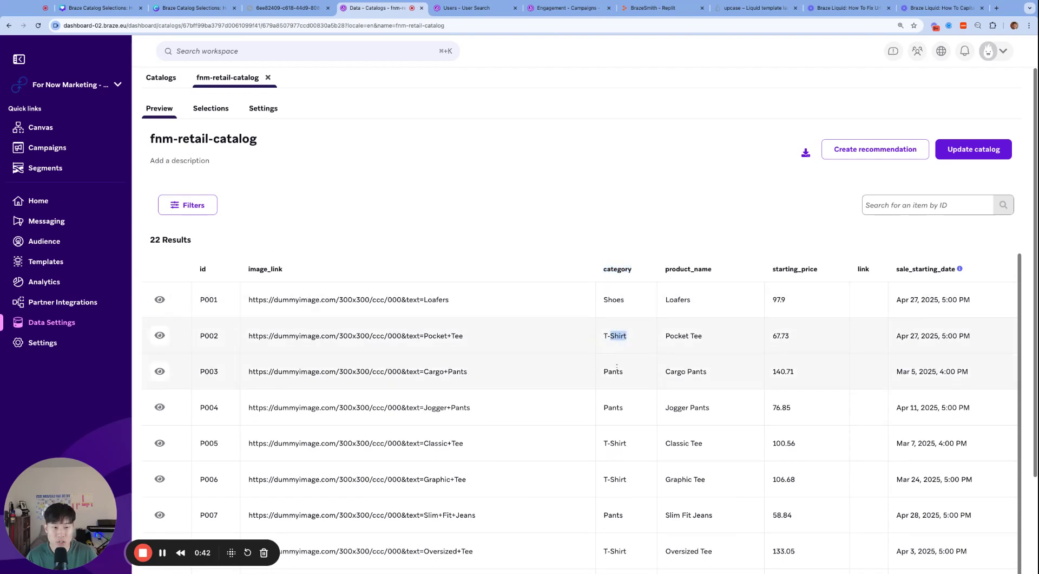
{"action": "double_click", "coordinate": [614, 371]}
{"action": "scroll", "coordinate": [616, 368], "scroll_direction": "down", "scroll_amount": 1}
{"action": "scroll", "coordinate": [616, 368], "scroll_direction": "down", "scroll_amount": 3}
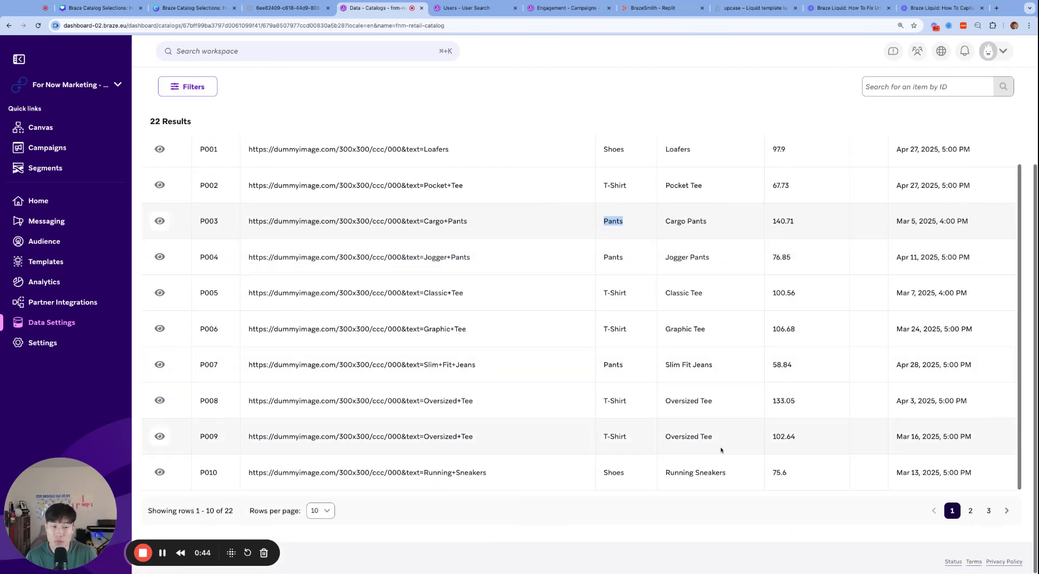
{"action": "left_click", "coordinate": [969, 510]}
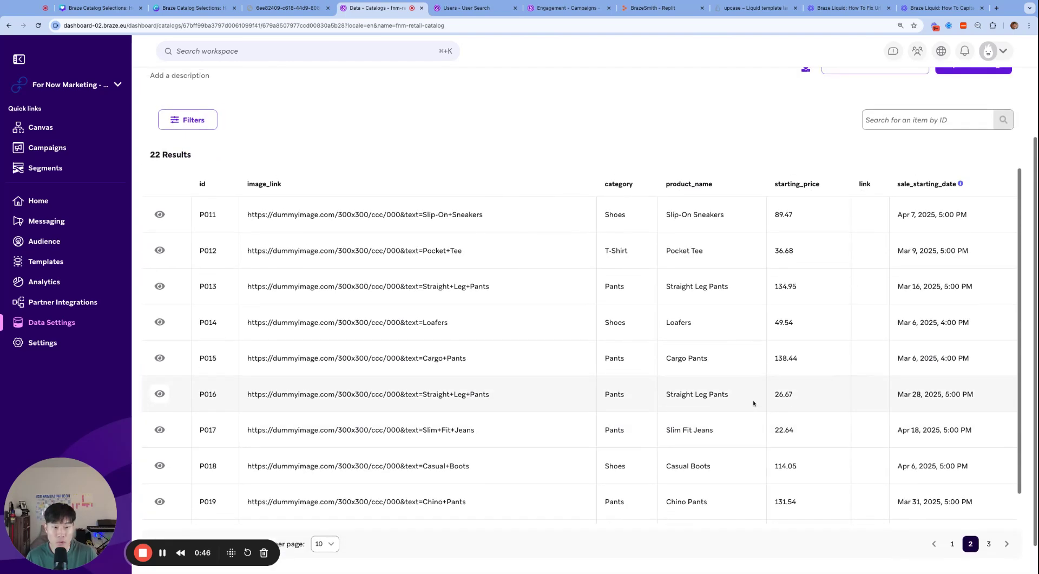
{"action": "scroll", "coordinate": [866, 444], "scroll_direction": "up", "scroll_amount": 1}
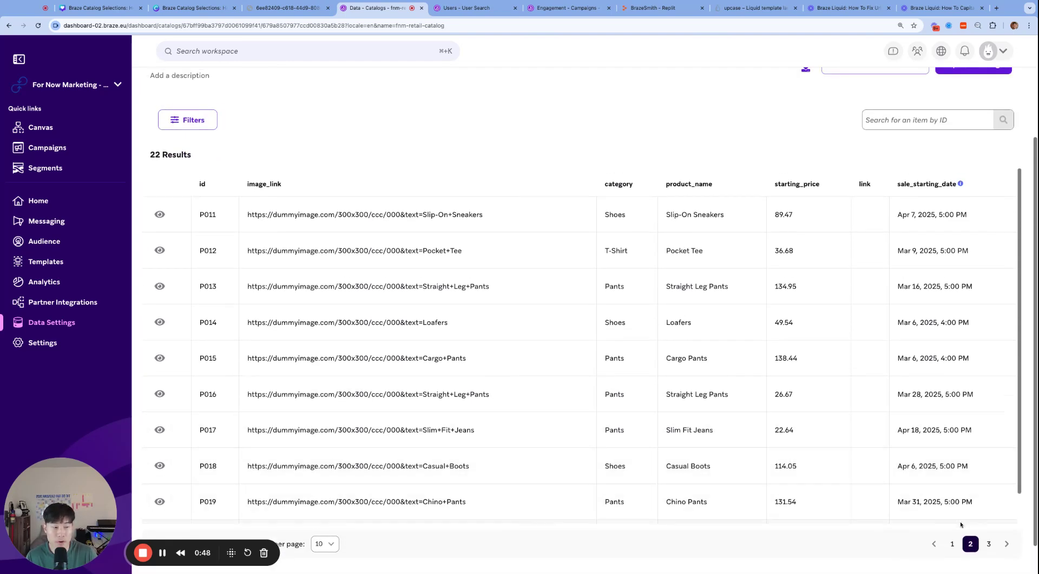
{"action": "left_click", "coordinate": [952, 544]}
{"action": "scroll", "coordinate": [661, 380], "scroll_direction": "up", "scroll_amount": 2}
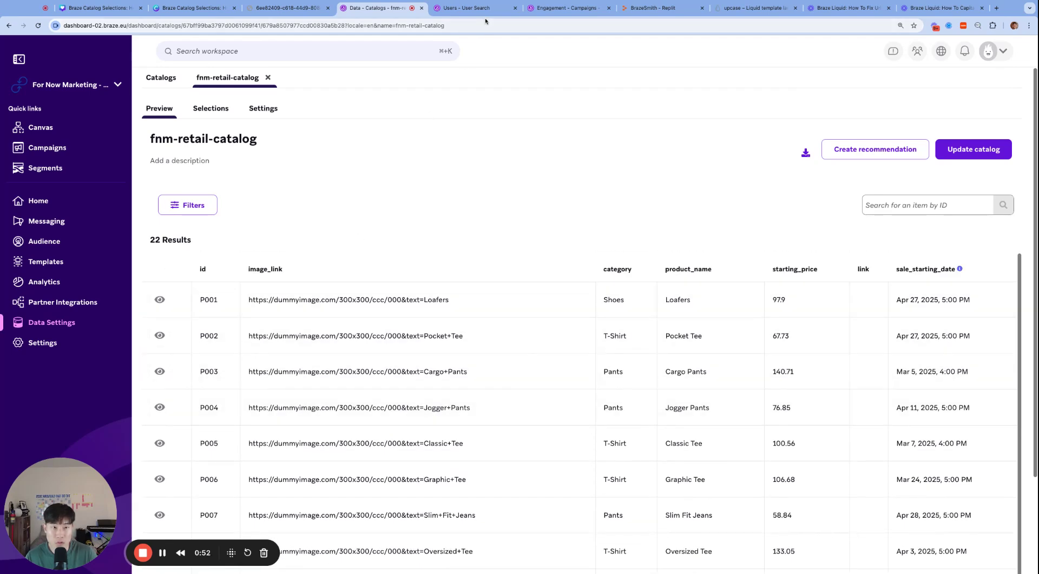
- Switch to the email campaign editor and review the banner and the shopping cart item block
{"action": "left_click", "coordinate": [562, 8]}
{"action": "scroll", "coordinate": [333, 271], "scroll_direction": "up", "scroll_amount": 4}
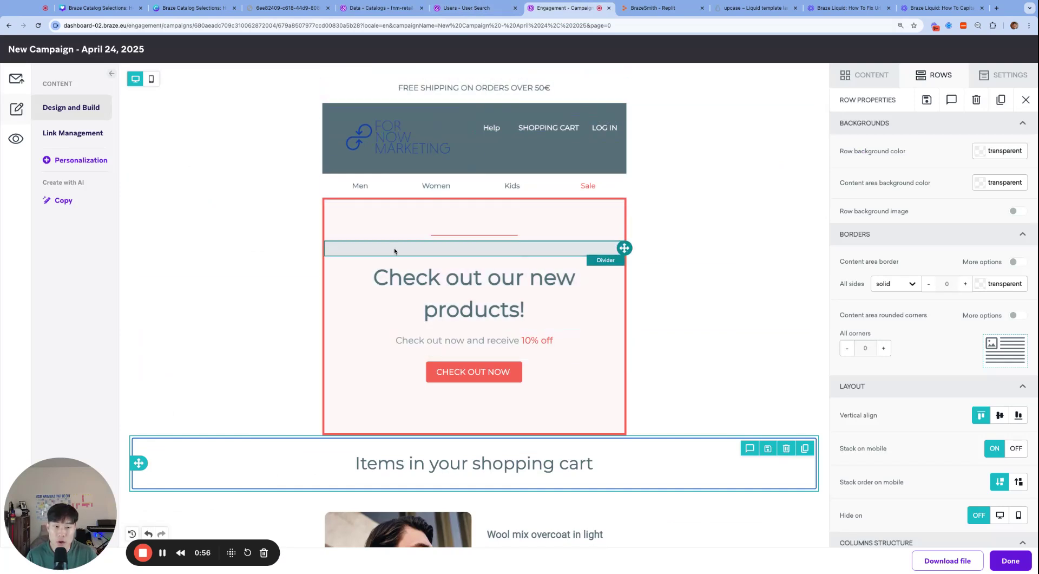
{"action": "scroll", "coordinate": [486, 279], "scroll_direction": "down", "scroll_amount": 5}
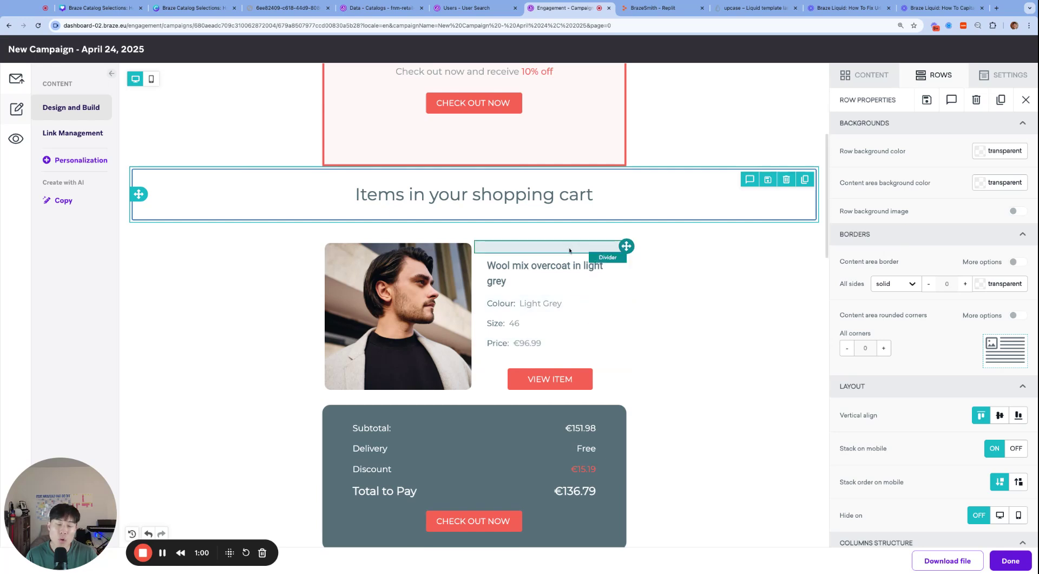
{"action": "left_click", "coordinate": [655, 281]}
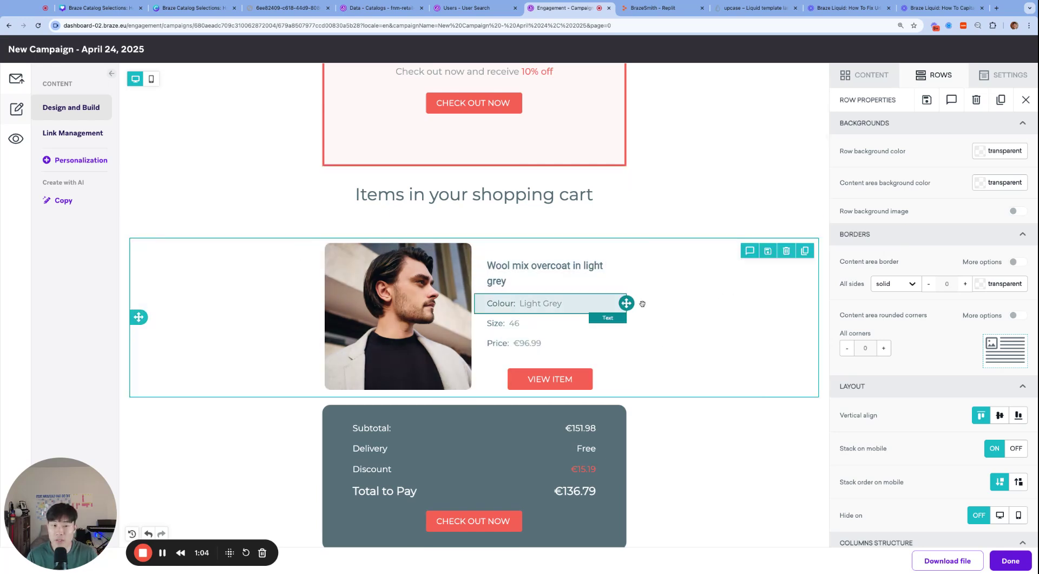
{"action": "scroll", "coordinate": [623, 216], "scroll_direction": "up", "scroll_amount": 1}
- Check the catalog's category column and the custom attributes on the test user's profile
{"action": "left_click", "coordinate": [380, 8]}
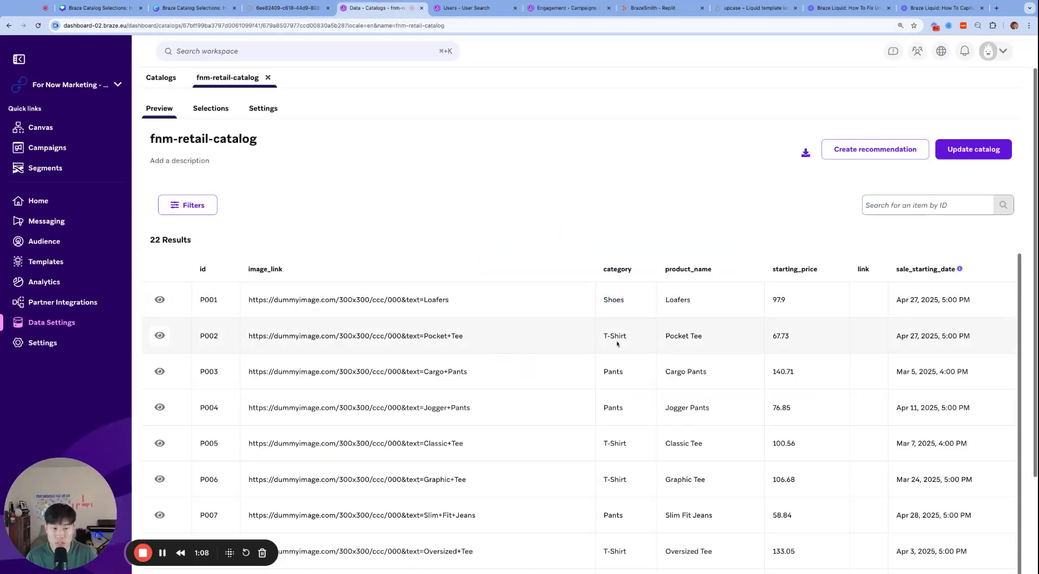
{"action": "left_click", "coordinate": [486, 7]}
{"action": "left_click", "coordinate": [820, 277]}
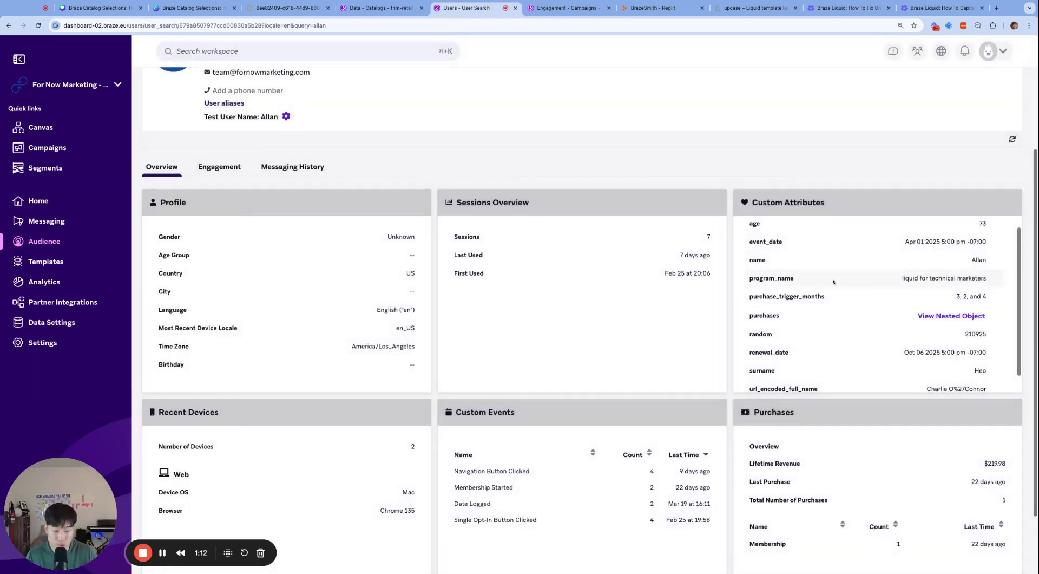
{"action": "key", "text": "super+equal"}
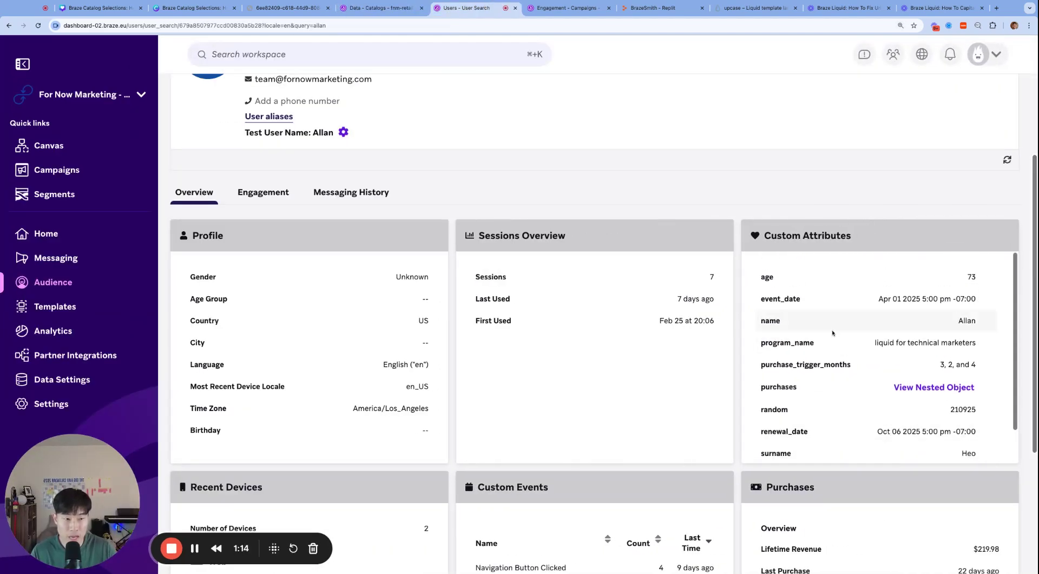
- In BrazeSmith's Track Users form, enter the string attribute key favorite_retail_category with the value Shoes
{"action": "left_click", "coordinate": [287, 8]}
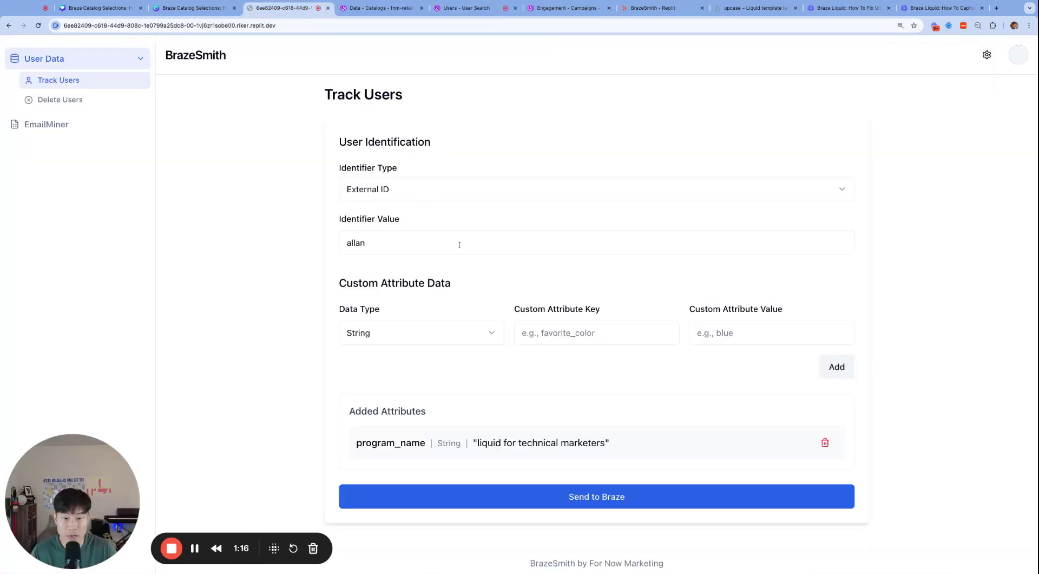
{"action": "left_click", "coordinate": [571, 341]}
{"action": "type", "text": "fav"}
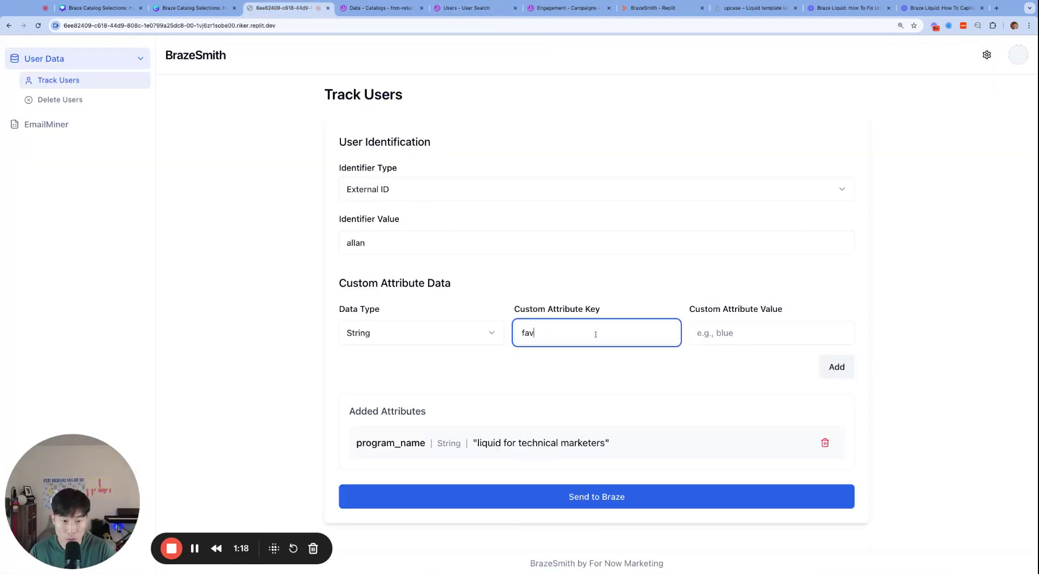
{"action": "type", "text": "orite_retail_ca"}
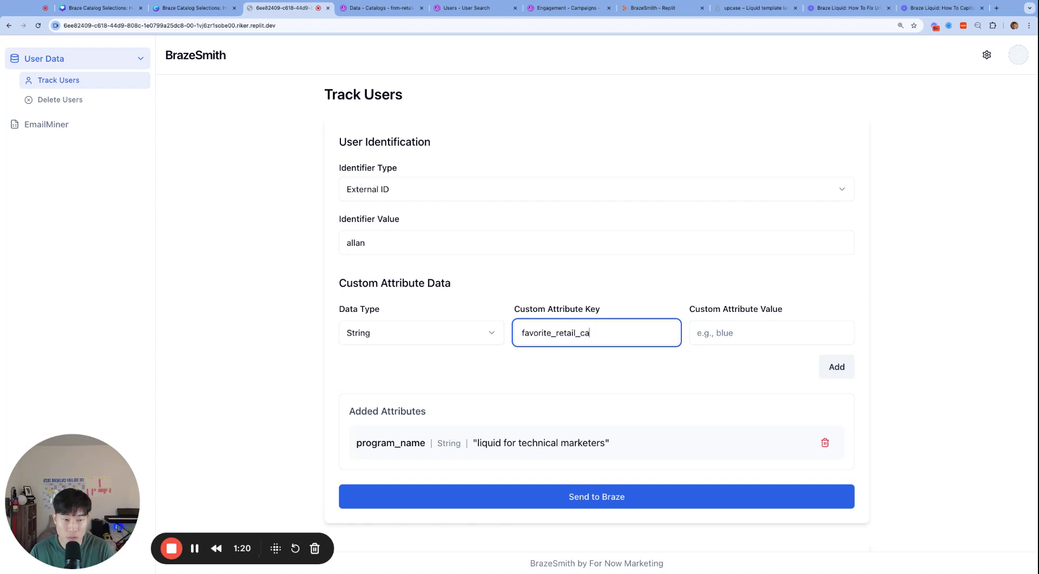
{"action": "type", "text": "tegory"}
{"action": "key", "text": "Tab"}
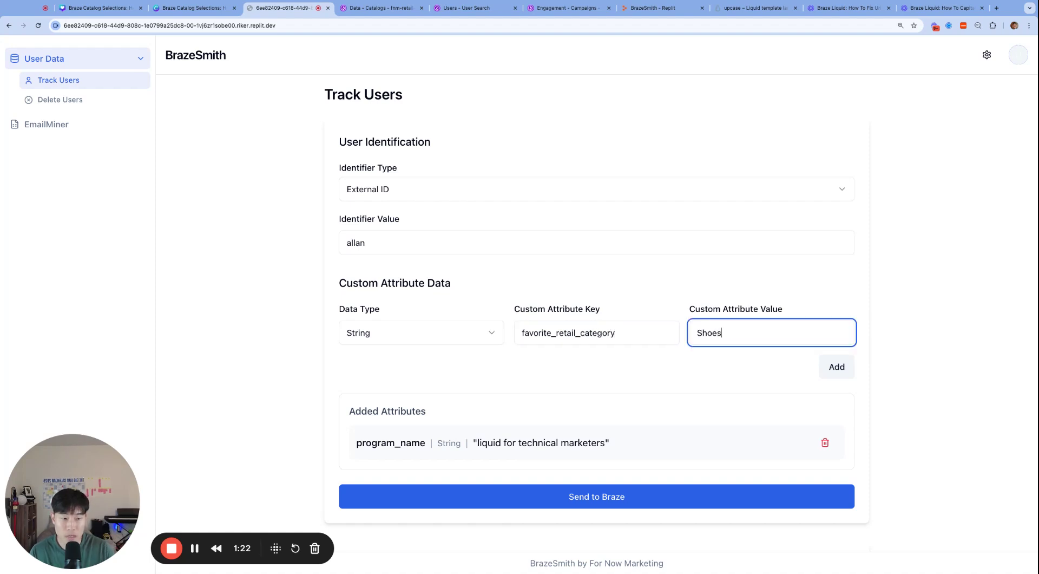
- Remove program_name from the added attributes and add the filled-in favorite_retail_category attribute
{"action": "left_click", "coordinate": [825, 440]}
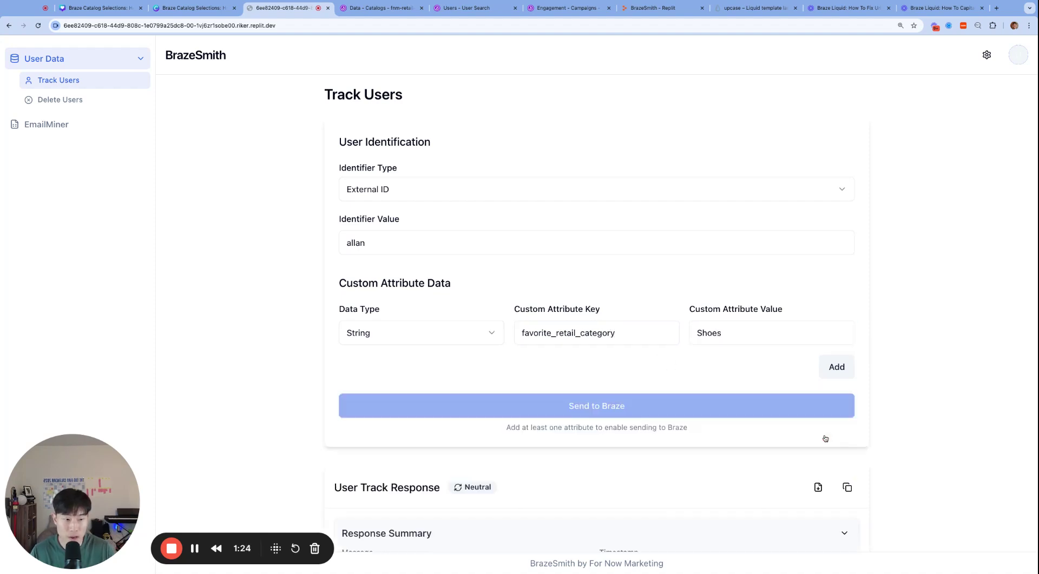
{"action": "left_click", "coordinate": [839, 376]}
{"action": "scroll", "coordinate": [729, 403], "scroll_direction": "down", "scroll_amount": 1}
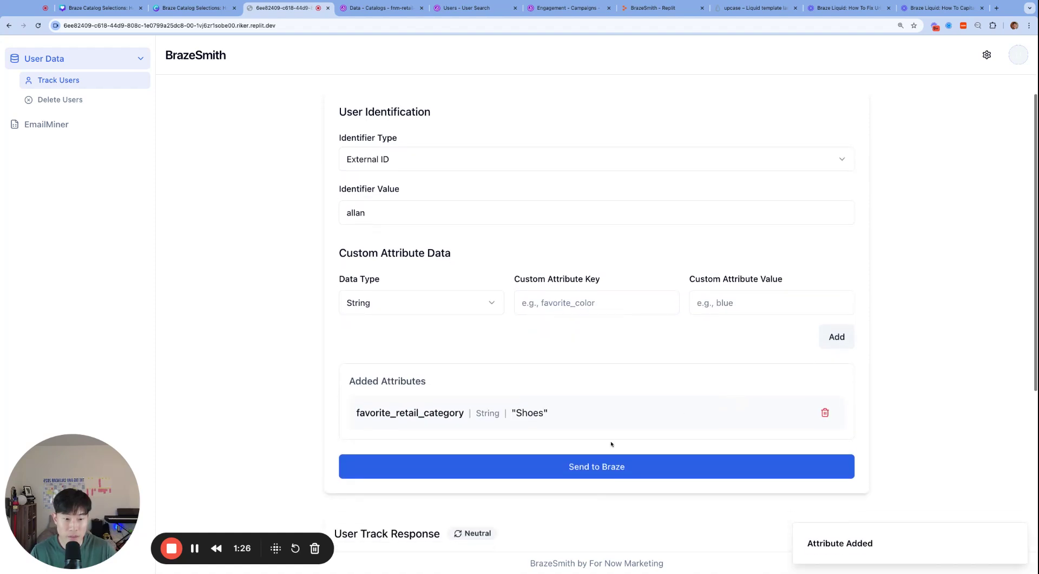
- Send the favorite_retail_category attribute to Braze for the identified user and review the tracking response
{"action": "left_click", "coordinate": [603, 466]}
{"action": "scroll", "coordinate": [568, 314], "scroll_direction": "down", "scroll_amount": 4}
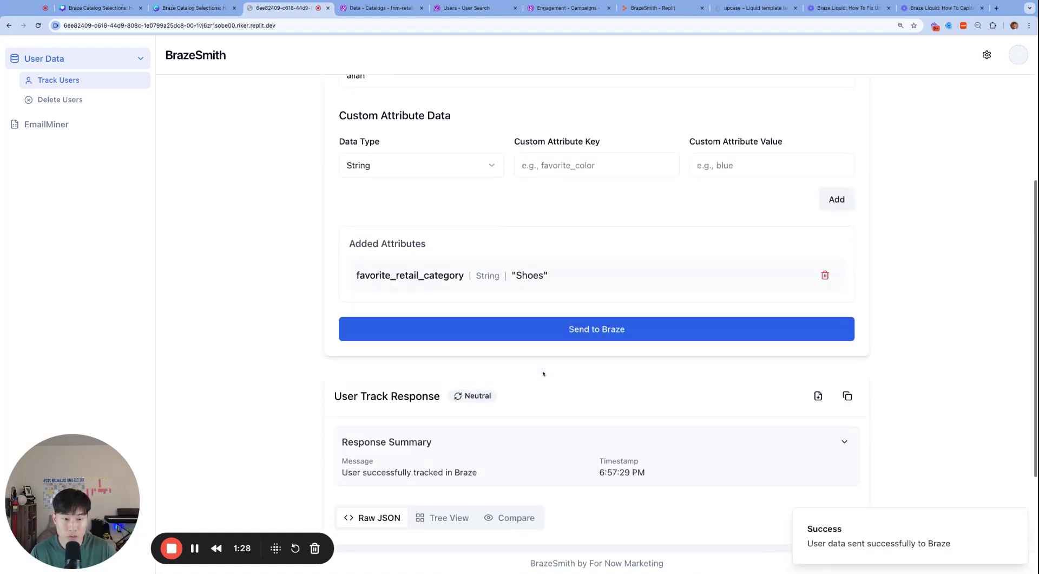
{"action": "double_click", "coordinate": [391, 229]}
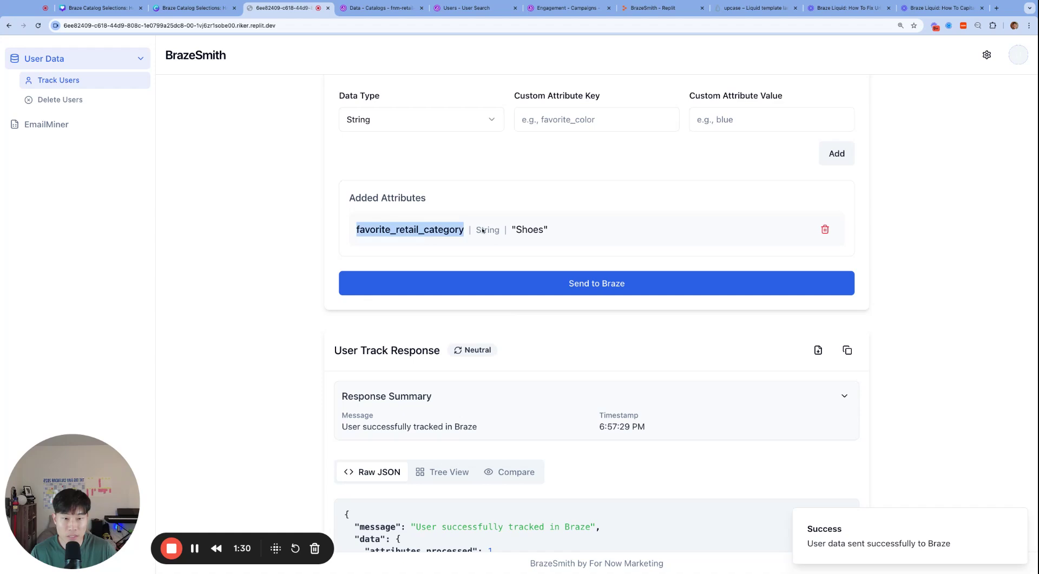
- Compare the attribute value Shoes in BrazeSmith with the category column of fnm-retail-catalog
{"action": "left_click", "coordinate": [378, 9]}
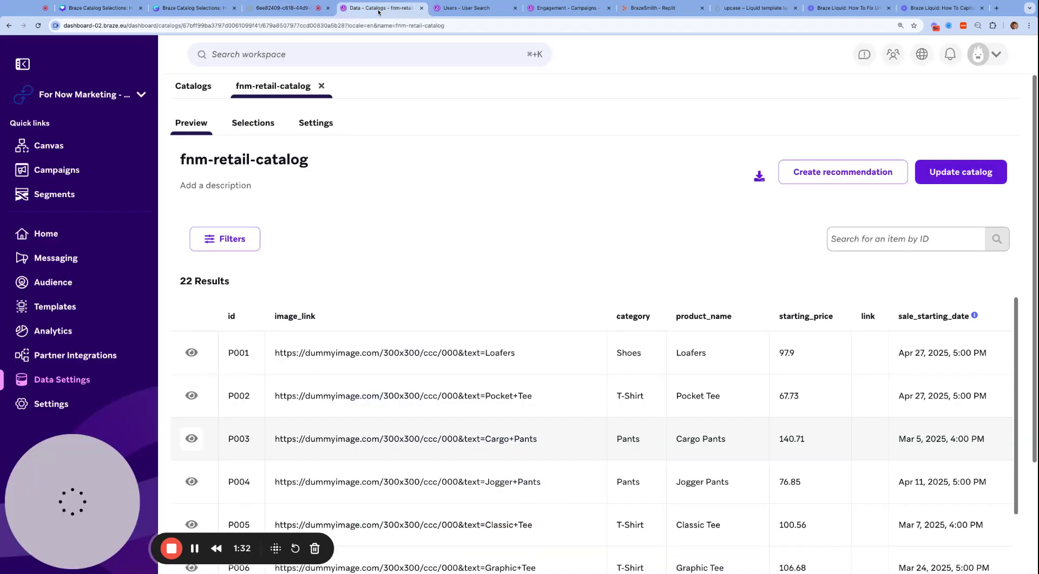
{"action": "left_click", "coordinate": [300, 6]}
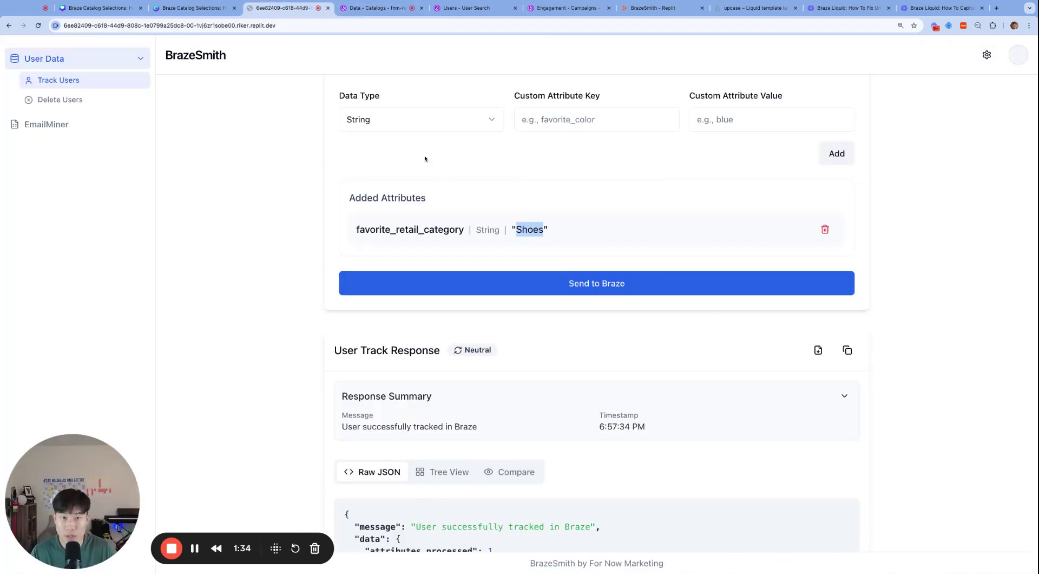
{"action": "left_click", "coordinate": [387, 9]}
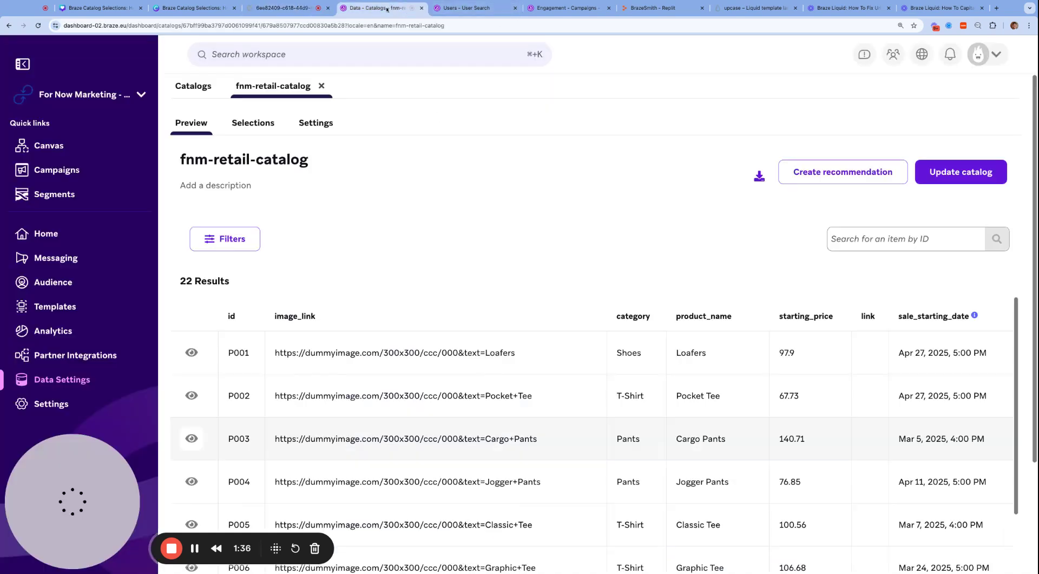
{"action": "scroll", "coordinate": [650, 279], "scroll_direction": "down", "scroll_amount": 5}
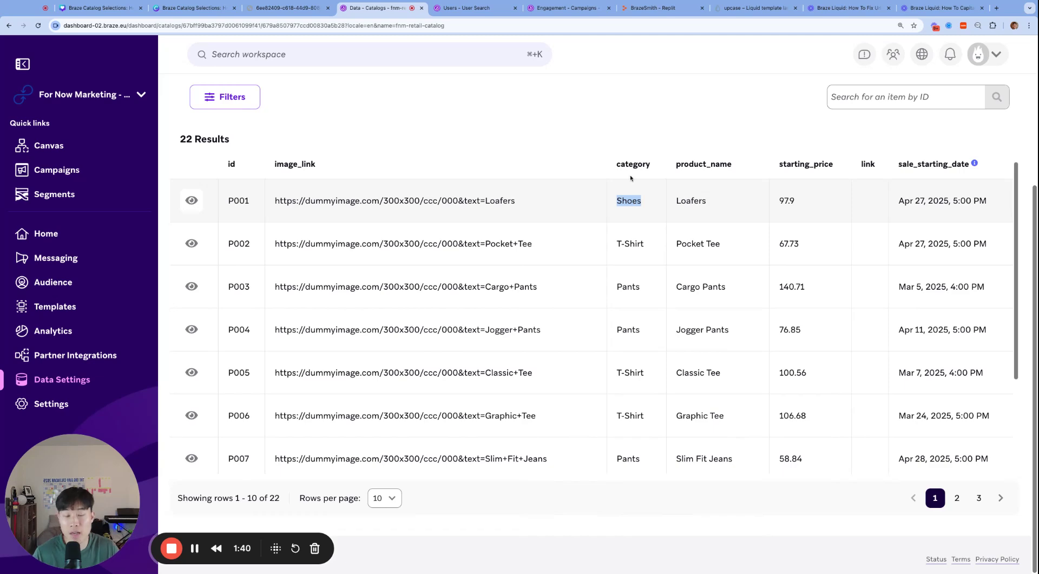
{"action": "scroll", "coordinate": [630, 206], "scroll_direction": "up", "scroll_amount": 1}
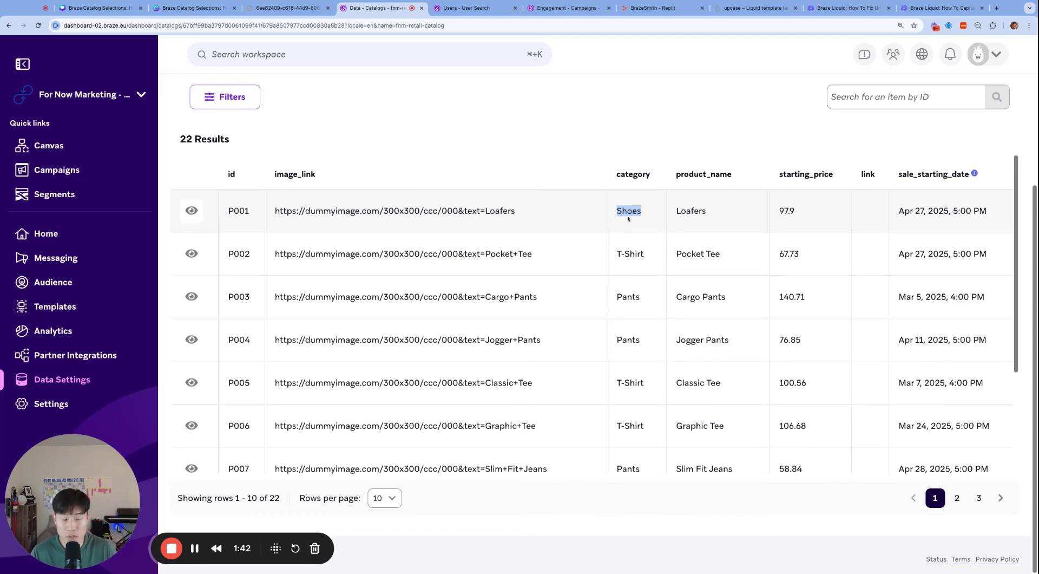
{"action": "scroll", "coordinate": [637, 216], "scroll_direction": "up", "scroll_amount": 1}
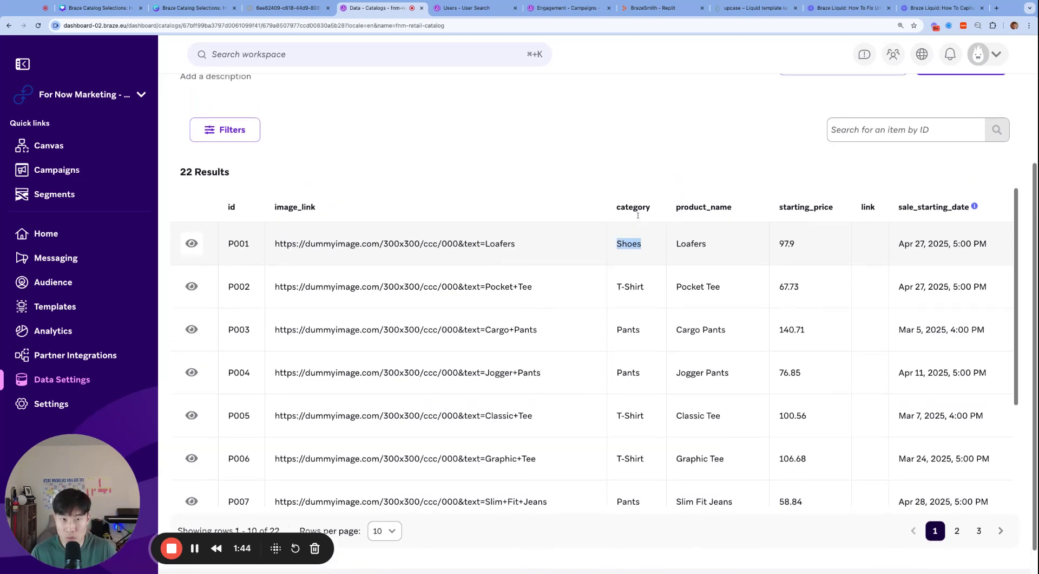
- Refresh the test user's Braze profile and check favorite_retail_category among the custom attributes
{"action": "left_click", "coordinate": [464, 7]}
{"action": "left_click", "coordinate": [1009, 160]}
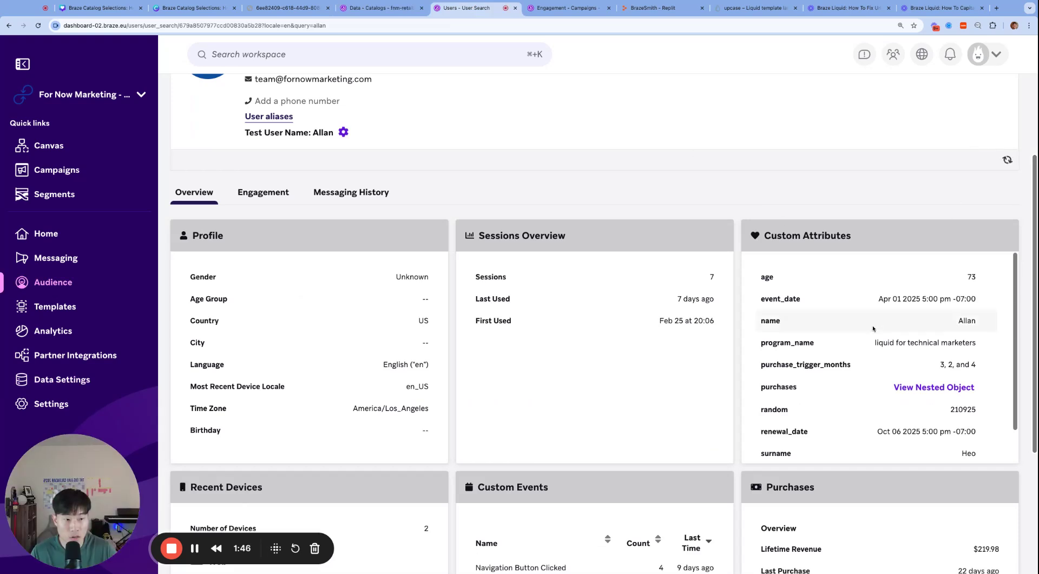
{"action": "scroll", "coordinate": [873, 328], "scroll_direction": "down", "scroll_amount": 1}
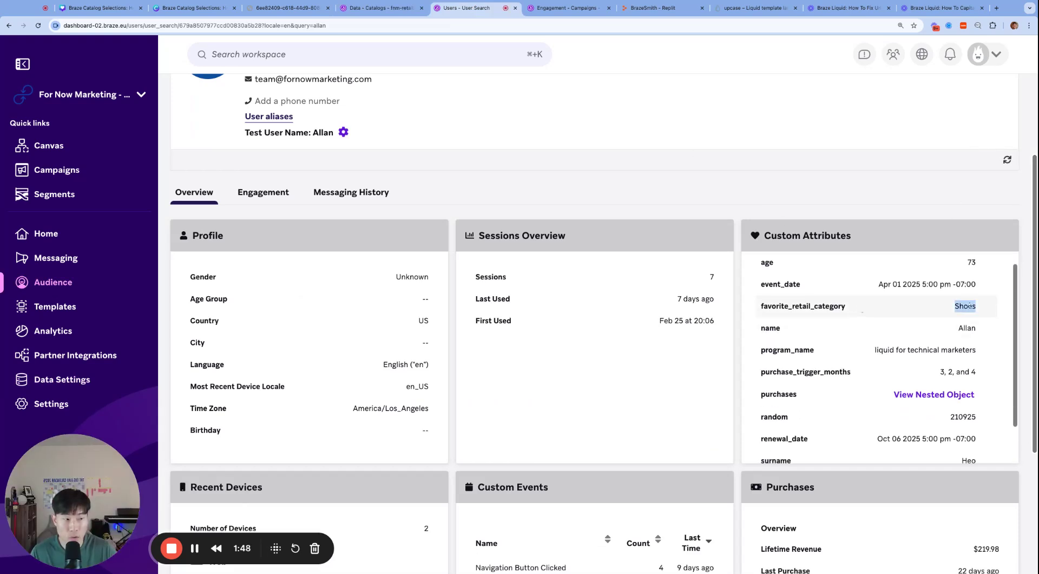
- Return to fnm-retail-catalog and look through the first page of products by category
{"action": "key", "text": "ctrl+shift+Tab"}
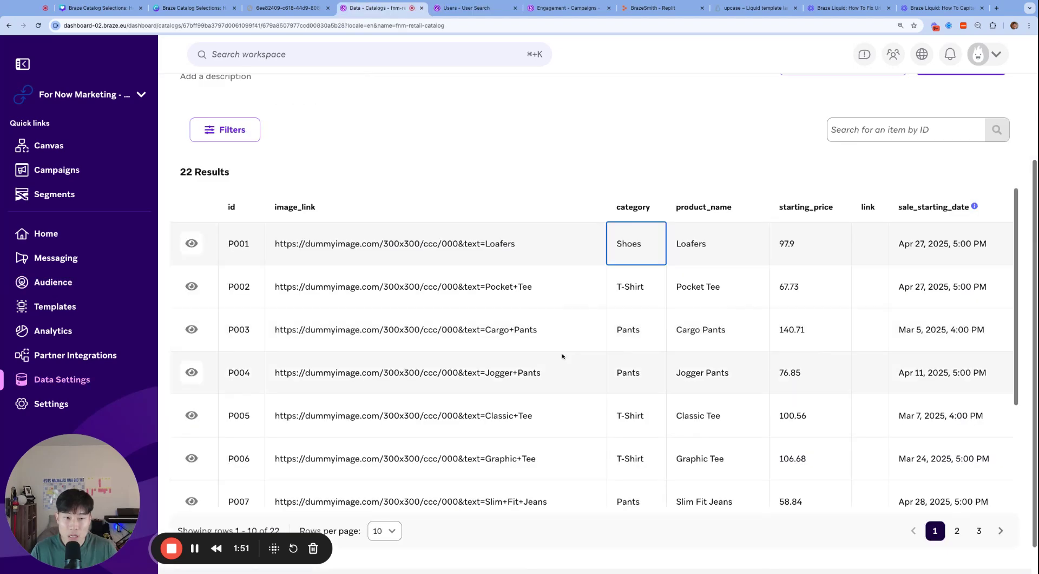
{"action": "scroll", "coordinate": [557, 316], "scroll_direction": "down", "scroll_amount": 3}
{"action": "scroll", "coordinate": [557, 314], "scroll_direction": "up", "scroll_amount": 3}
{"action": "scroll", "coordinate": [521, 220], "scroll_direction": "up", "scroll_amount": 2}
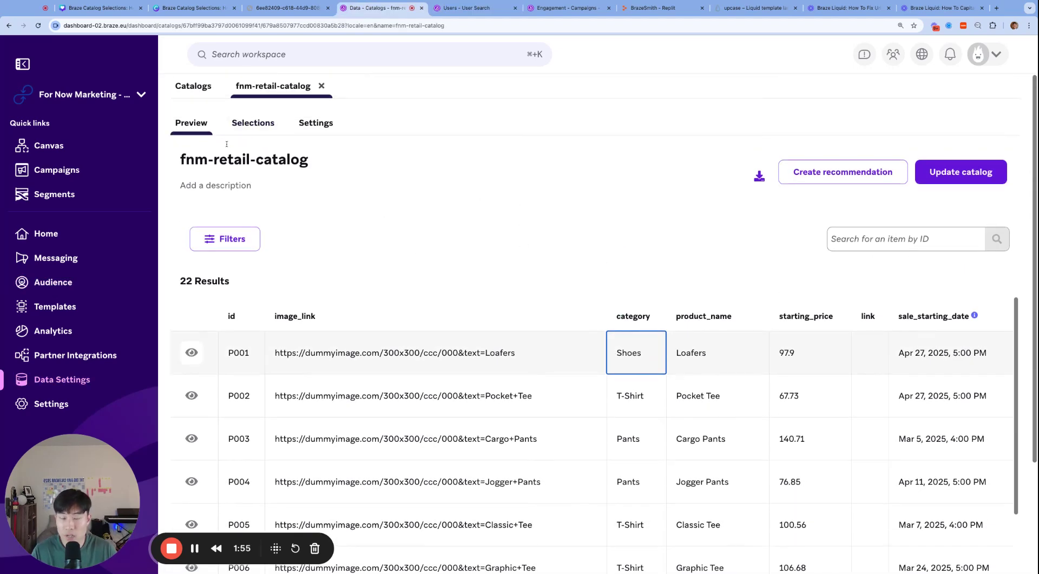
{"action": "scroll", "coordinate": [352, 241], "scroll_direction": "down", "scroll_amount": 5}
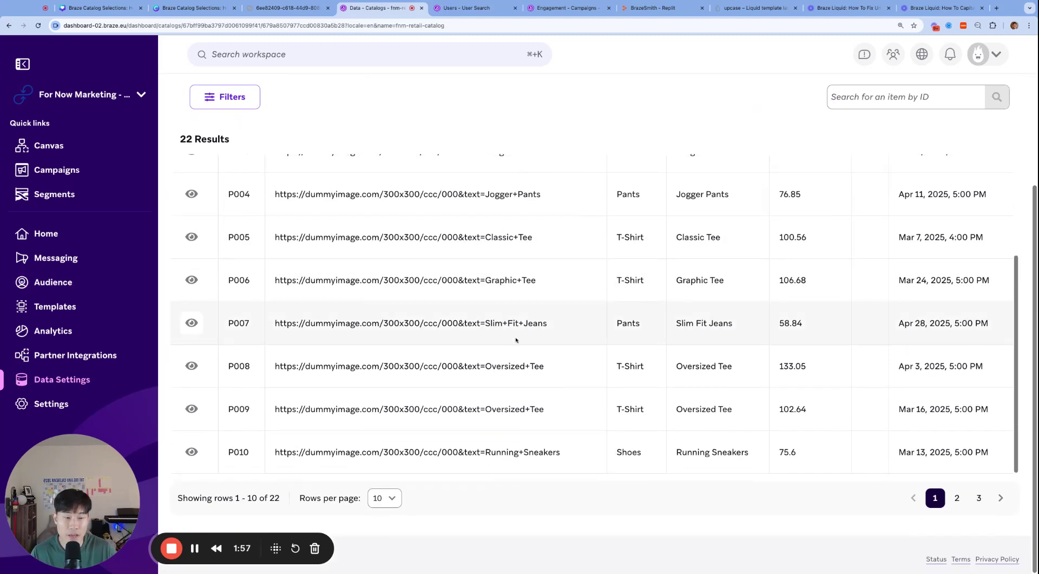
{"action": "scroll", "coordinate": [516, 340], "scroll_direction": "up", "scroll_amount": 6}
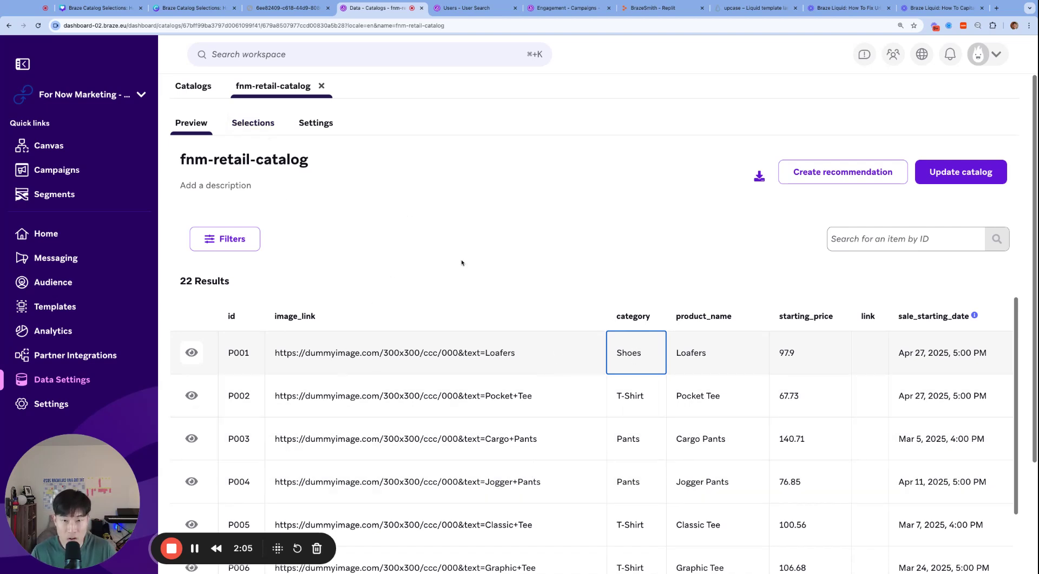
- Delete the shoes-only and pants-only selections from fnm-retail-catalog
{"action": "left_click", "coordinate": [253, 123]}
{"action": "scroll", "coordinate": [389, 239], "scroll_direction": "down", "scroll_amount": 1}
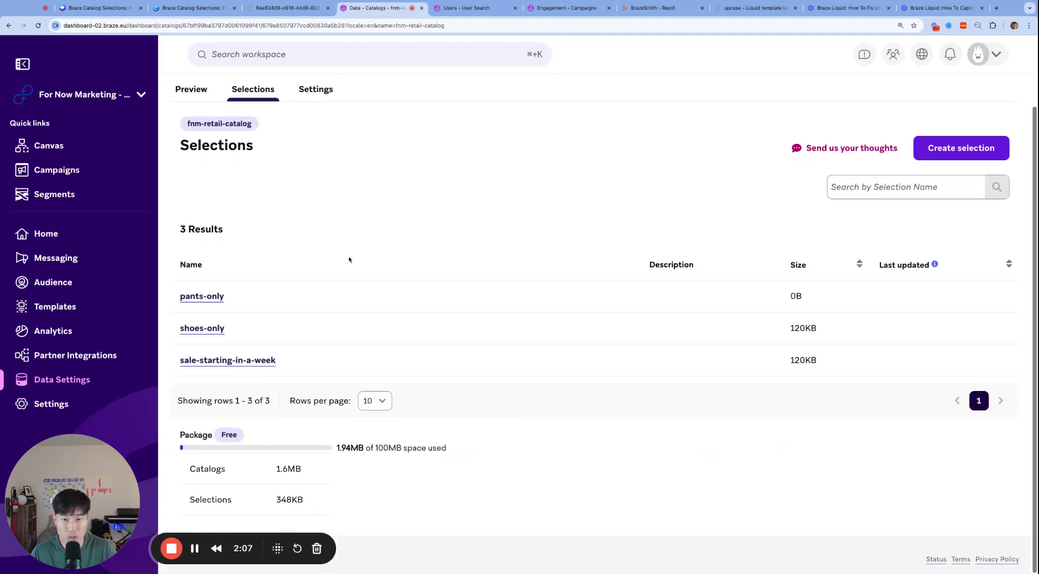
{"action": "left_click", "coordinate": [997, 328]}
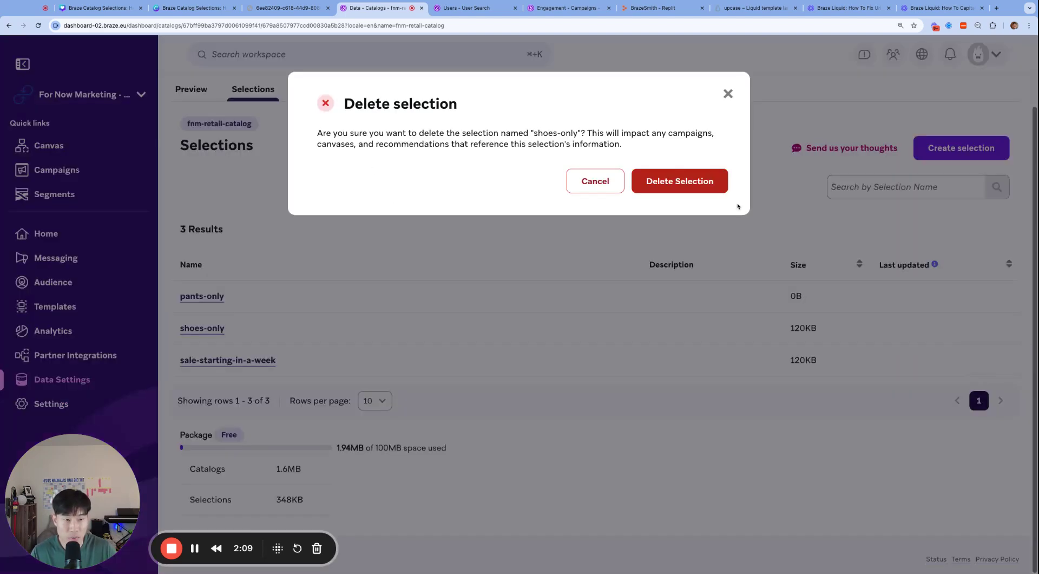
{"action": "left_click", "coordinate": [713, 188]}
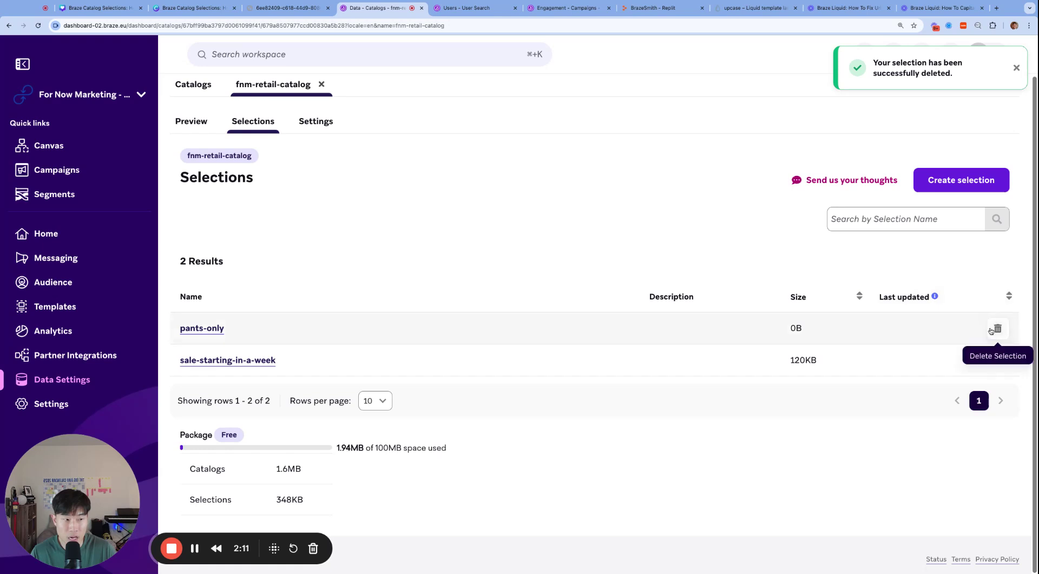
{"action": "left_click", "coordinate": [993, 328]}
{"action": "left_click", "coordinate": [698, 186]}
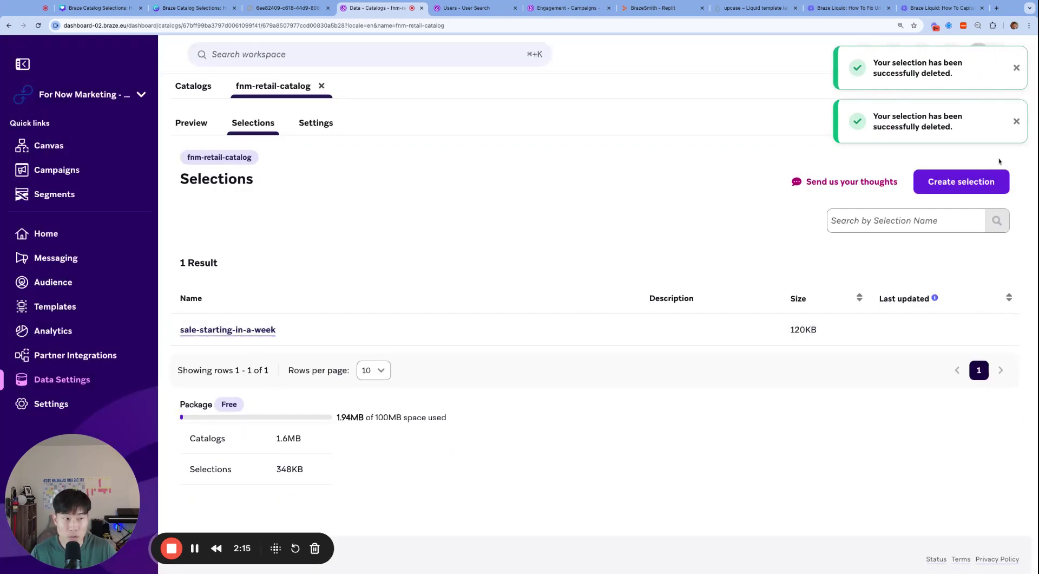
- Start a new selection in fnm-retail-catalog and name it Shoes
{"action": "left_click", "coordinate": [969, 182]}
{"action": "left_click", "coordinate": [287, 175]}
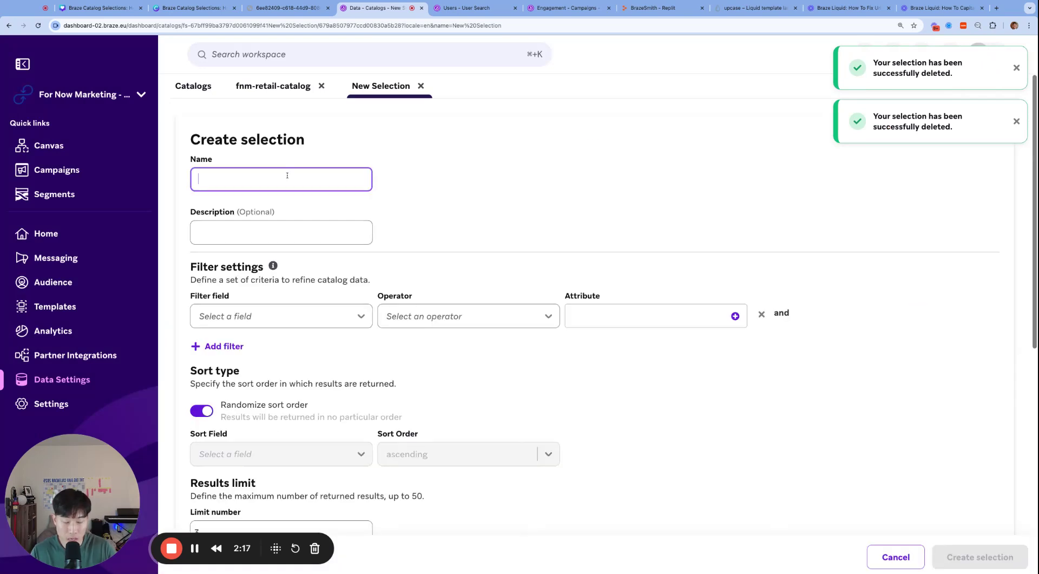
{"action": "type", "text": "Shoes"}
{"action": "left_click", "coordinate": [364, 221]}
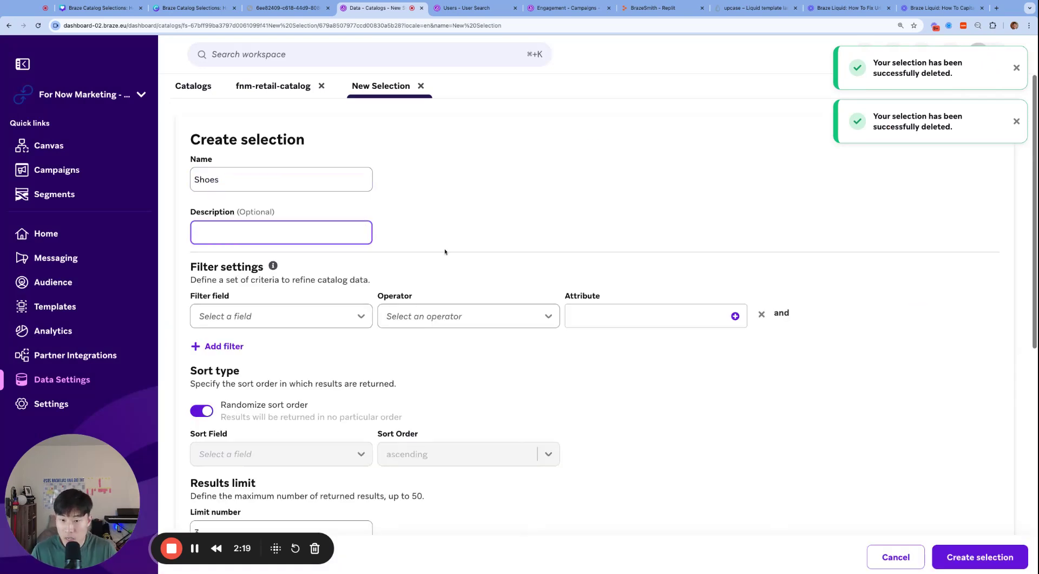
{"action": "scroll", "coordinate": [336, 282], "scroll_direction": "down", "scroll_amount": 1}
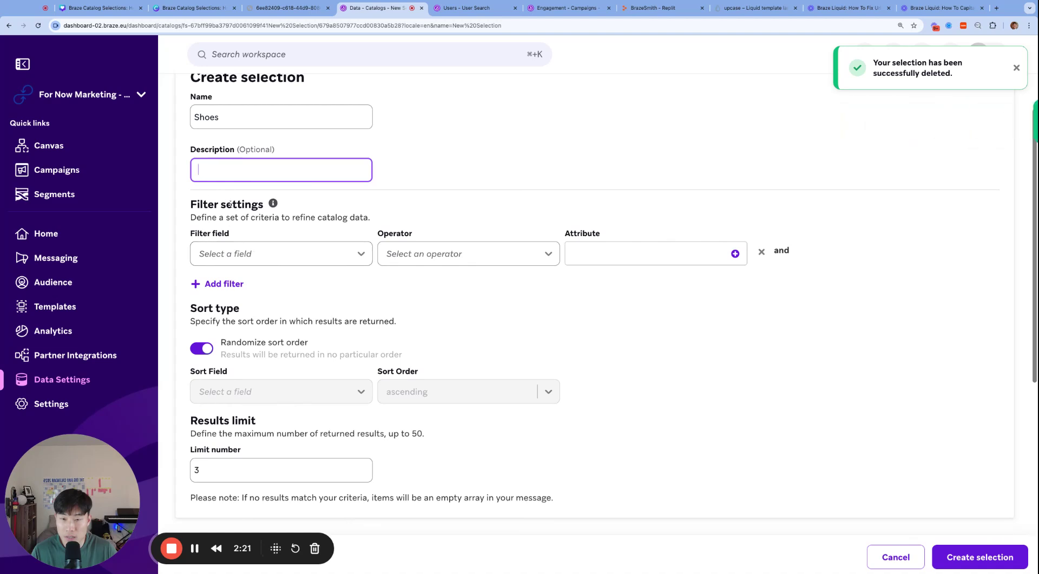
{"action": "scroll", "coordinate": [333, 244], "scroll_direction": "up", "scroll_amount": 1}
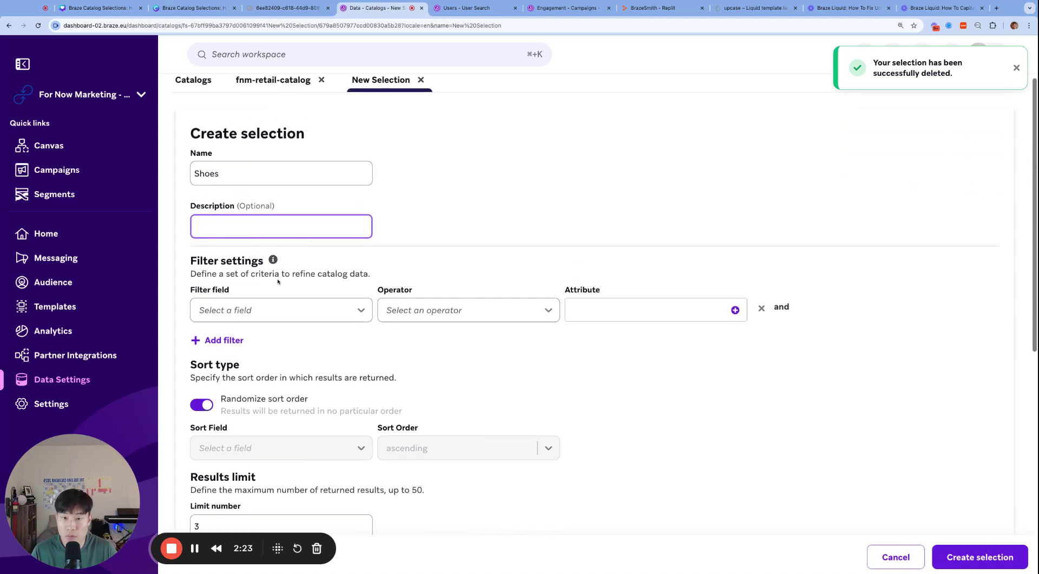
- Look through the category values of the products in the fnm-retail-catalog preview
{"action": "left_click", "coordinate": [277, 84]}
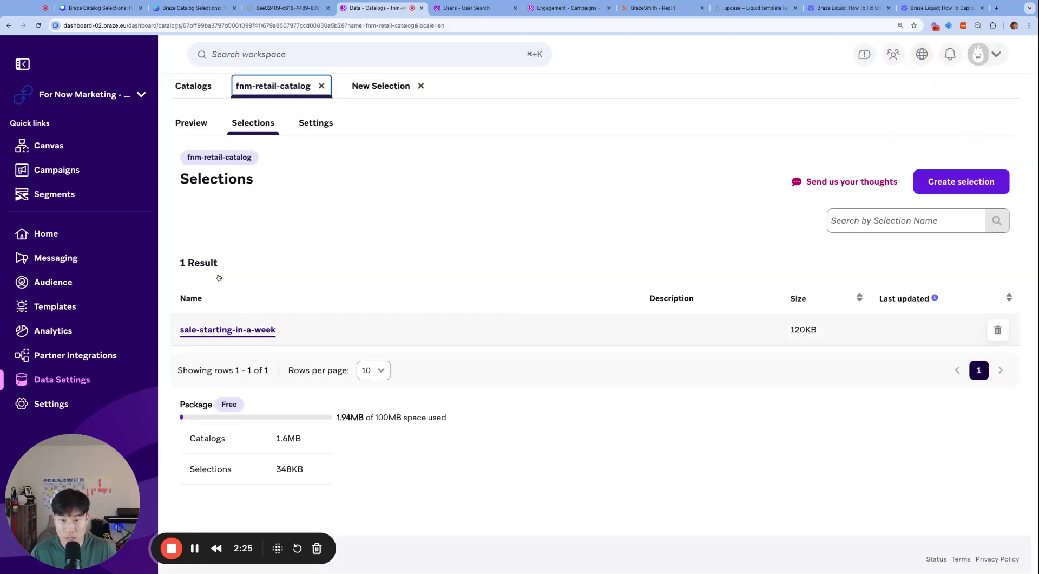
{"action": "left_click", "coordinate": [192, 122]}
{"action": "scroll", "coordinate": [303, 313], "scroll_direction": "down", "scroll_amount": 4}
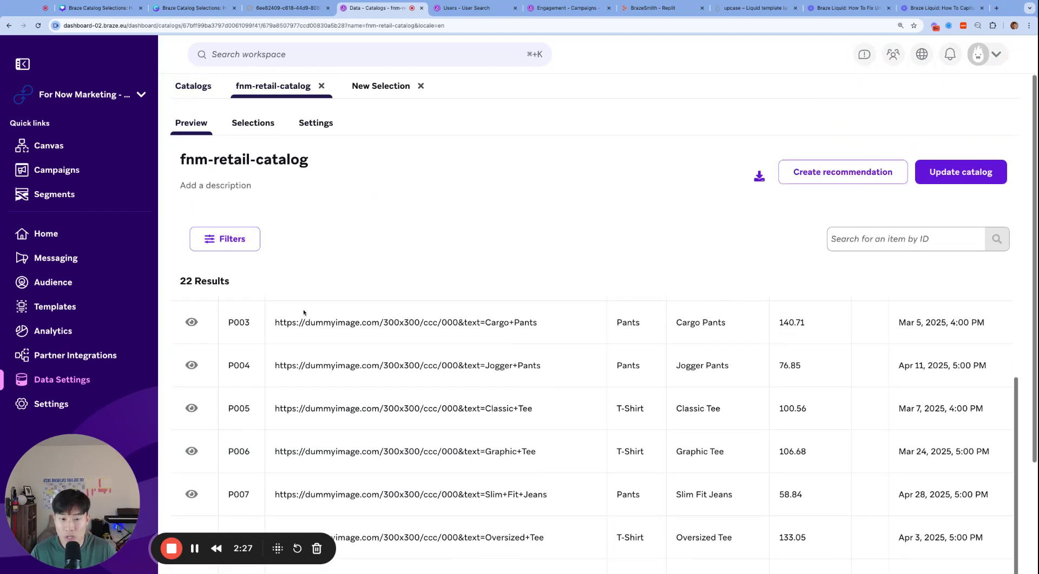
{"action": "scroll", "coordinate": [437, 308], "scroll_direction": "down", "scroll_amount": 2}
{"action": "scroll", "coordinate": [632, 339], "scroll_direction": "up", "scroll_amount": 6}
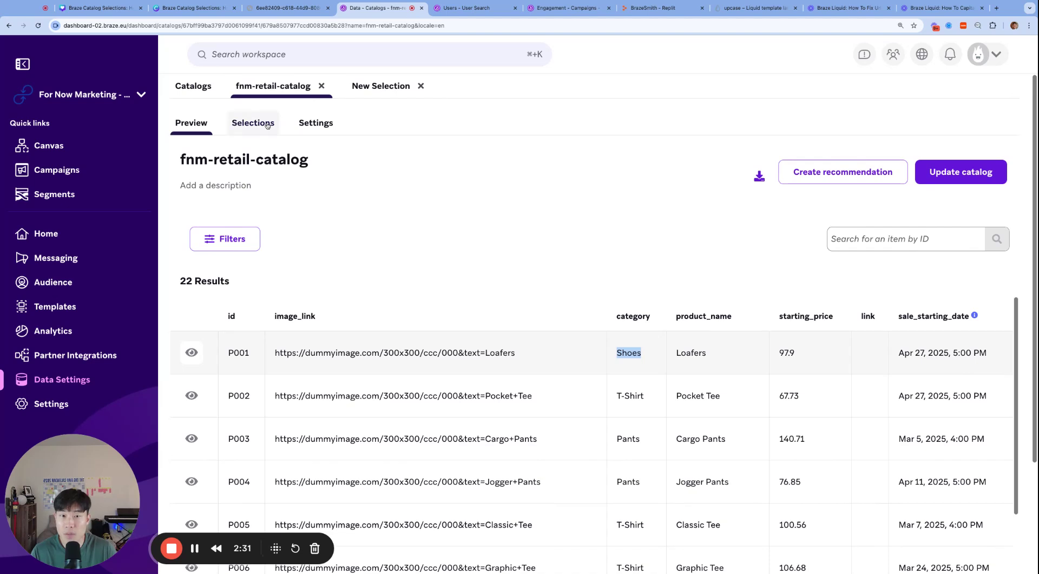
- Return to the unsaved Shoes selection and close the duplicate New Selection page
{"action": "left_click", "coordinate": [381, 86]}
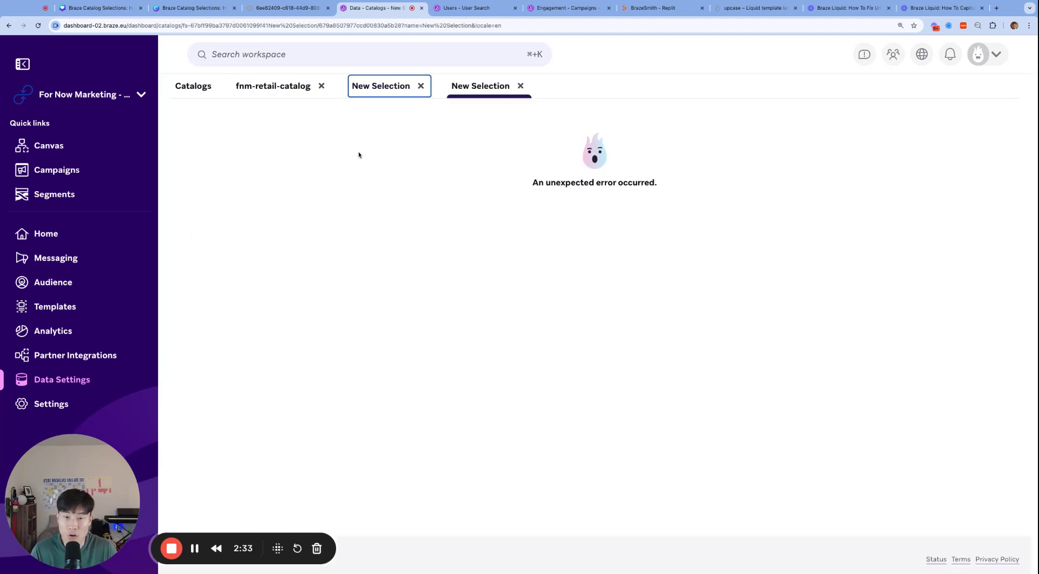
{"action": "left_click", "coordinate": [476, 88]}
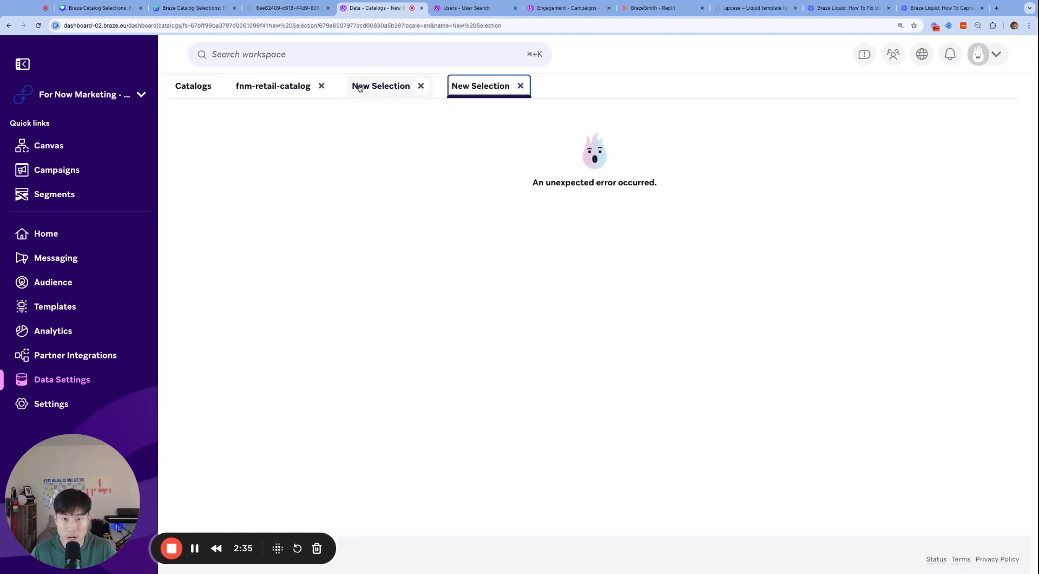
{"action": "left_click", "coordinate": [357, 88]}
{"action": "left_click", "coordinate": [521, 85]}
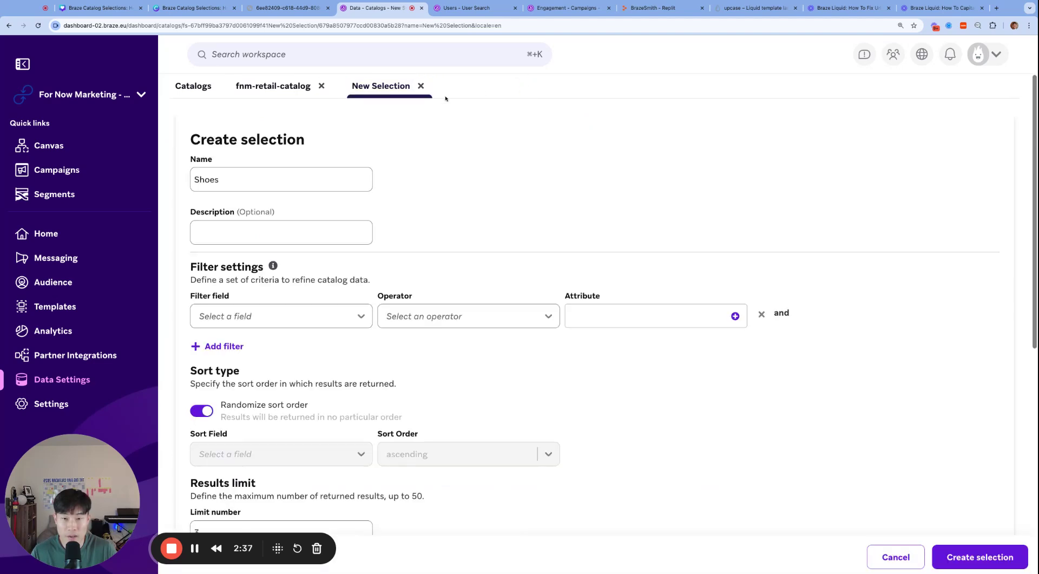
- Filter the selection to items whose category equals Shoes
{"action": "scroll", "coordinate": [260, 227], "scroll_direction": "down", "scroll_amount": 2}
{"action": "left_click", "coordinate": [271, 237]}
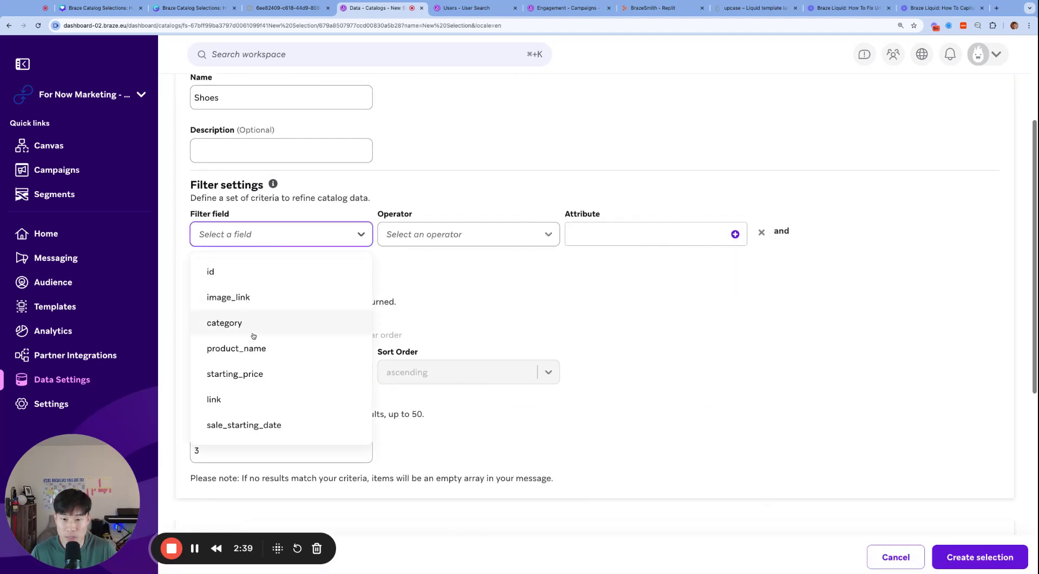
{"action": "left_click", "coordinate": [297, 331]}
{"action": "left_click", "coordinate": [487, 238]}
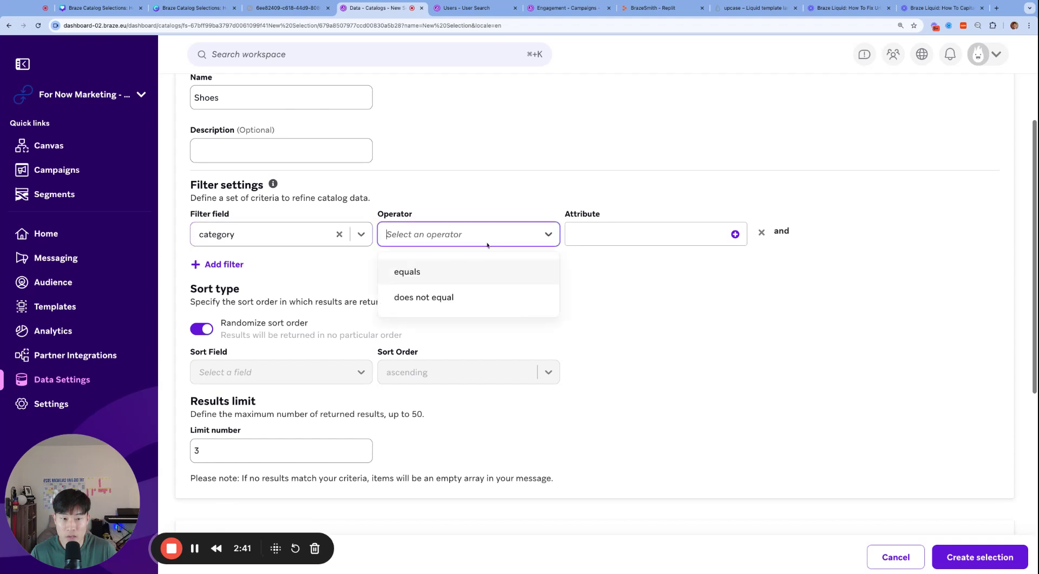
{"action": "left_click", "coordinate": [487, 270]}
{"action": "left_click", "coordinate": [631, 233]}
{"action": "type", "text": "Shoes"}
{"action": "left_click", "coordinate": [604, 284]}
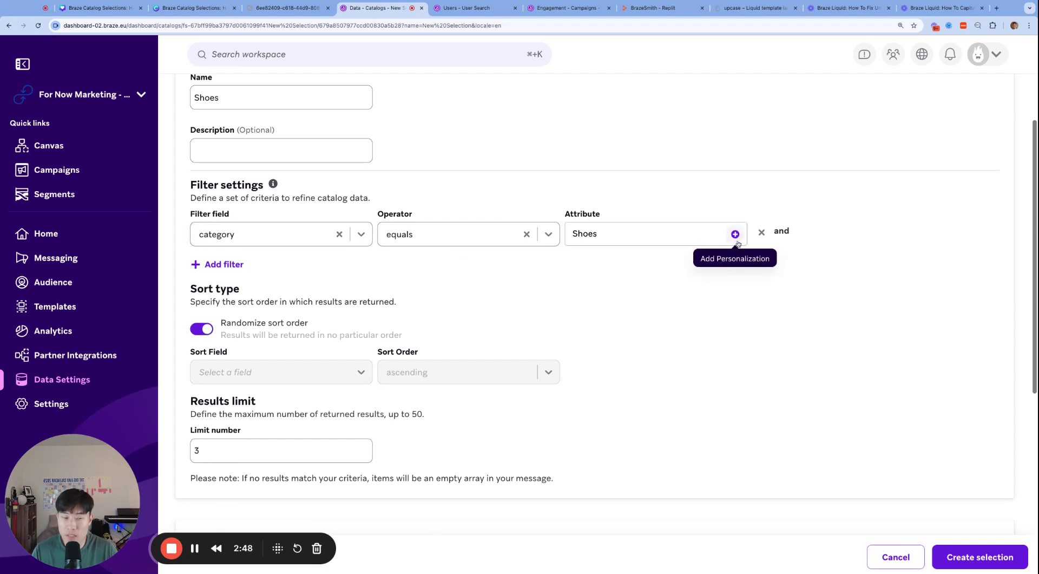
- Clear the fixed Shoes value from the category filter's attribute
{"action": "left_click", "coordinate": [693, 232]}
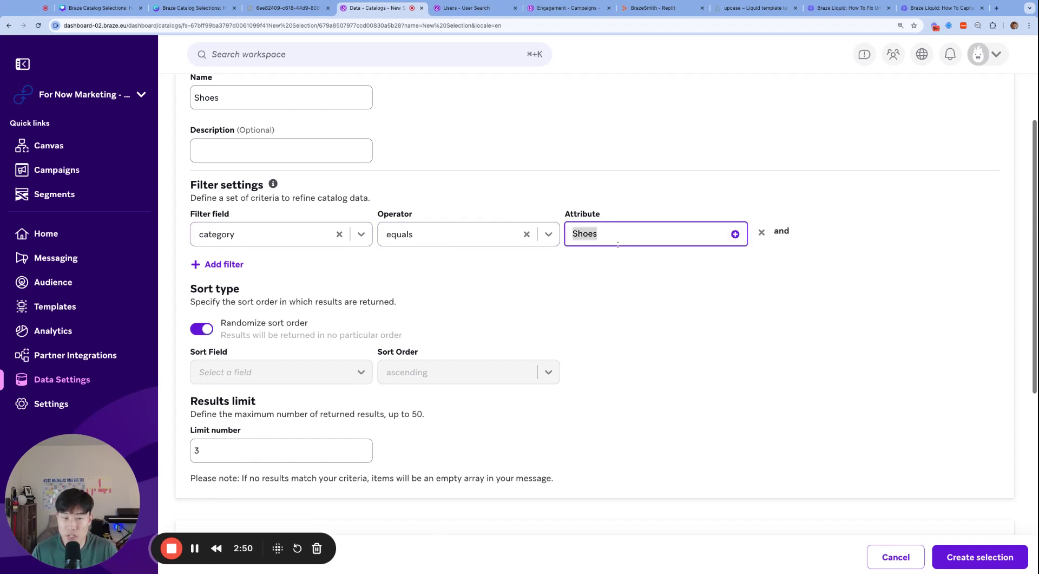
{"action": "left_click", "coordinate": [640, 290]}
{"action": "key", "text": "super+equal"}
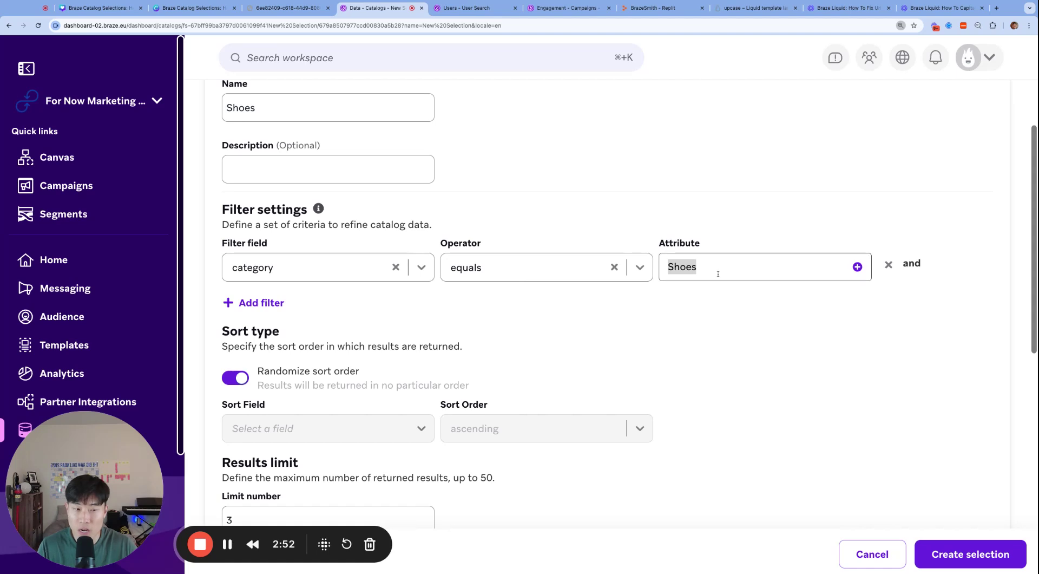
{"action": "scroll", "coordinate": [720, 269], "scroll_direction": "up", "scroll_amount": 3}
{"action": "scroll", "coordinate": [720, 283], "scroll_direction": "down", "scroll_amount": 2}
{"action": "scroll", "coordinate": [720, 284], "scroll_direction": "down", "scroll_amount": 1}
{"action": "left_click", "coordinate": [731, 303]}
{"action": "key", "text": "super+a"}
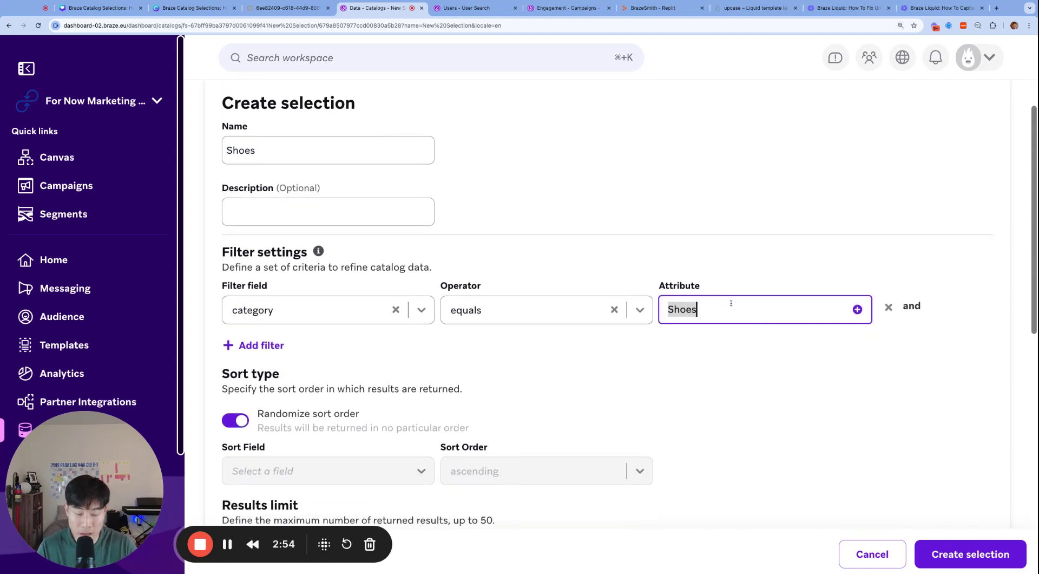
{"action": "key", "text": "BackSpace"}
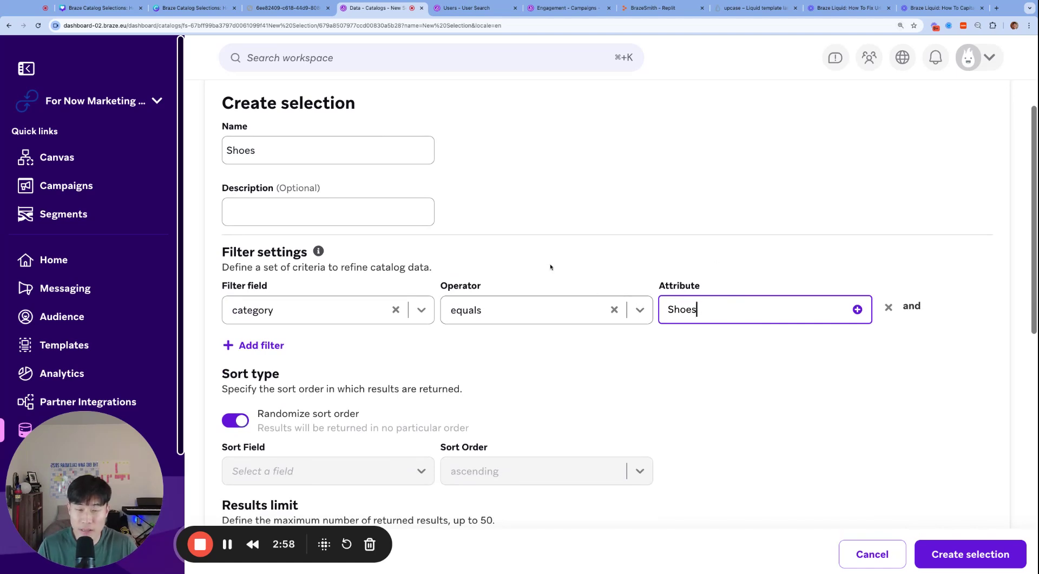
{"action": "scroll", "coordinate": [550, 268], "scroll_direction": "up", "scroll_amount": 2}
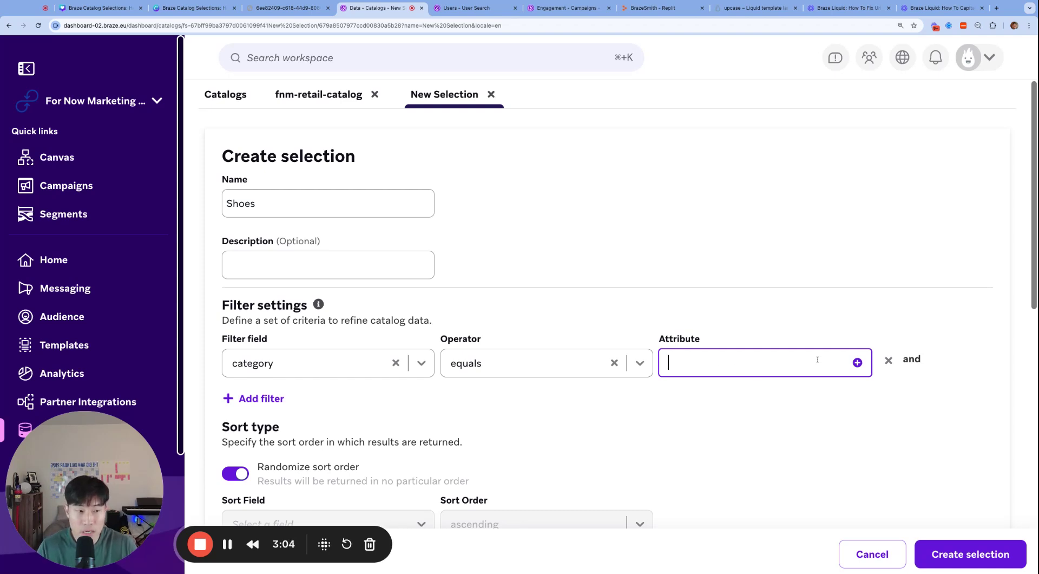
- Insert the custom attribute favorite_retail_category as a personalized value for the category filter, without a default value
{"action": "left_click", "coordinate": [857, 362]}
{"action": "left_click", "coordinate": [593, 262]}
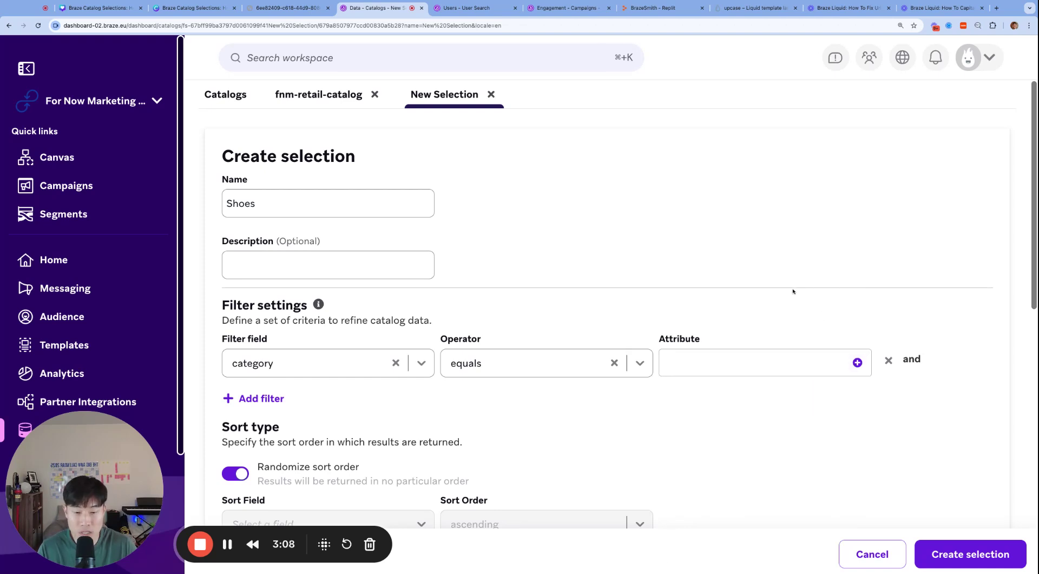
{"action": "left_click", "coordinate": [857, 362]}
{"action": "left_click", "coordinate": [703, 257]}
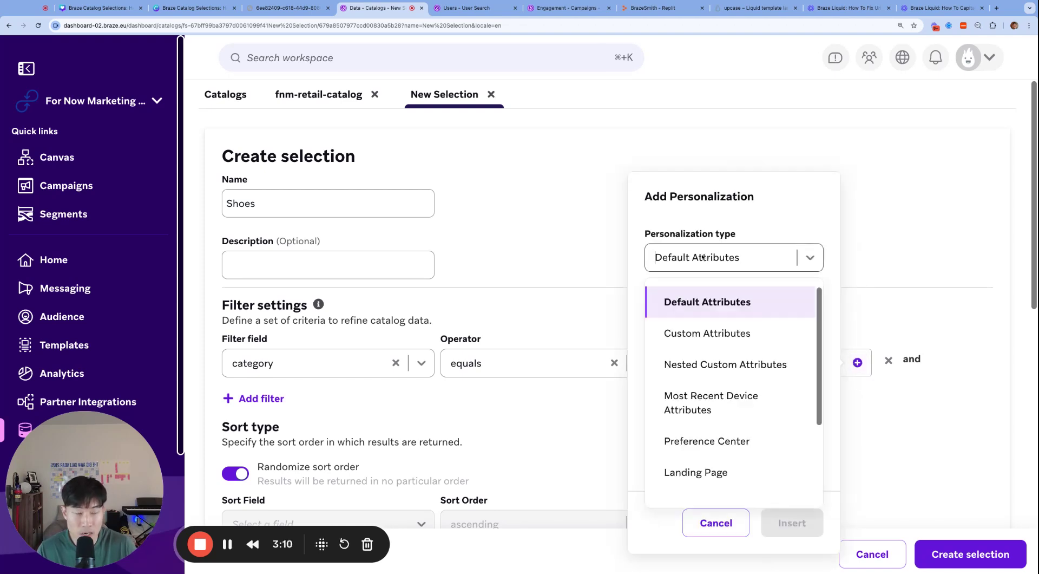
{"action": "left_click", "coordinate": [701, 330]}
{"action": "left_click", "coordinate": [725, 325]}
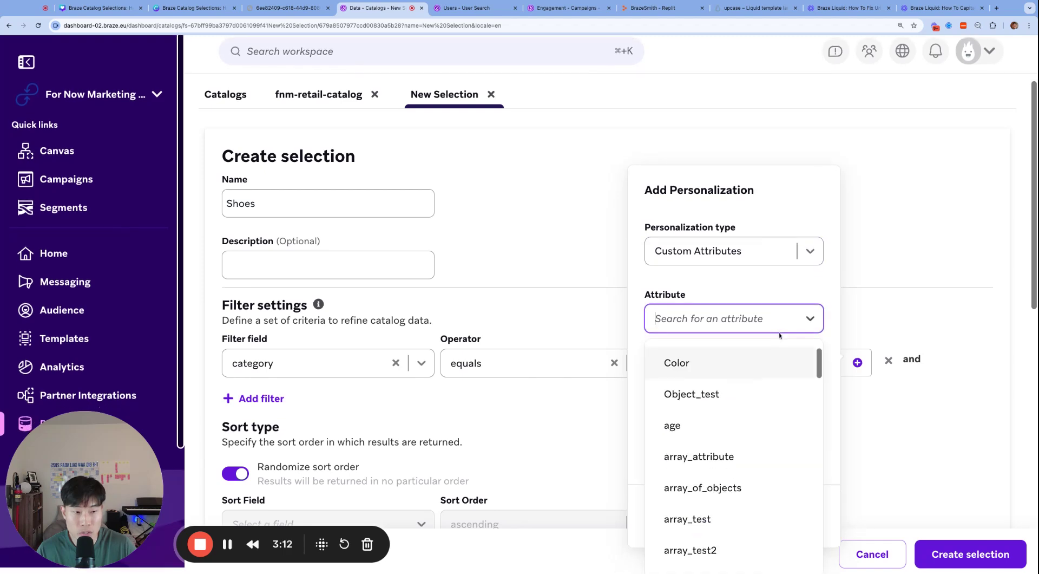
{"action": "scroll", "coordinate": [709, 466], "scroll_direction": "down", "scroll_amount": 3}
{"action": "scroll", "coordinate": [709, 461], "scroll_direction": "down", "scroll_amount": 4}
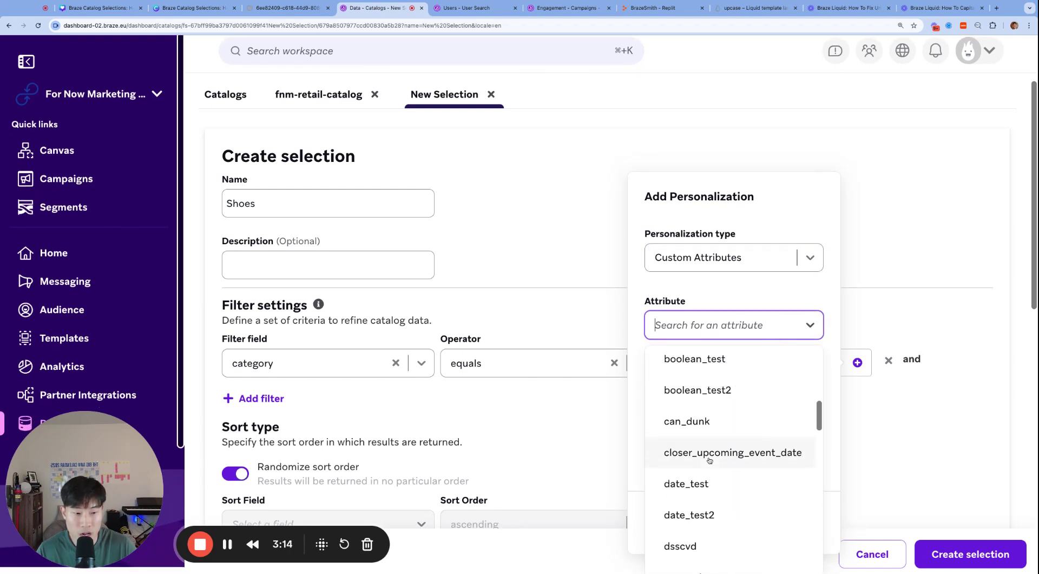
{"action": "type", "text": "favorit"}
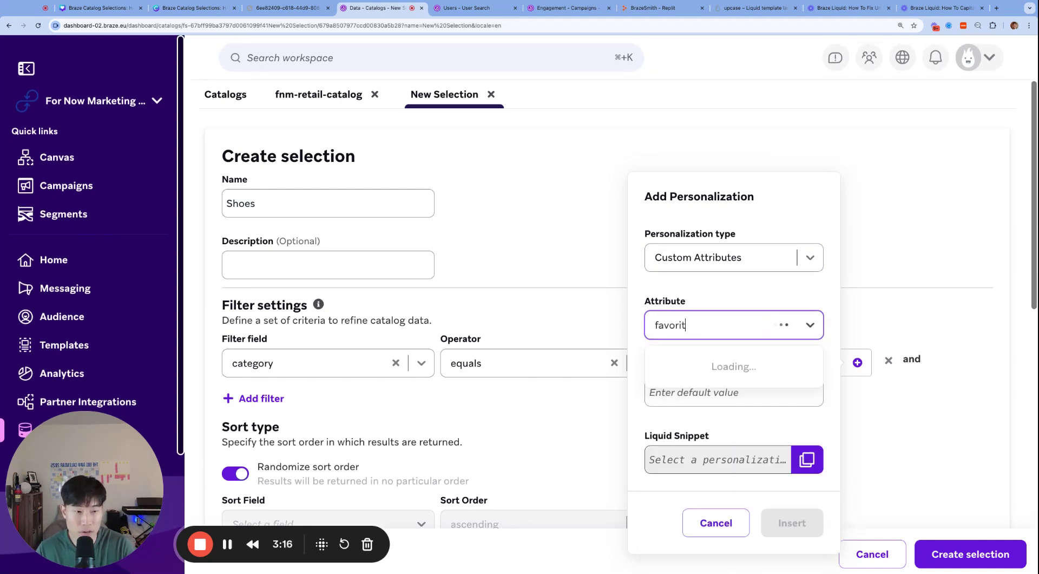
{"action": "type", "text": "e"}
{"action": "left_click", "coordinate": [739, 459]}
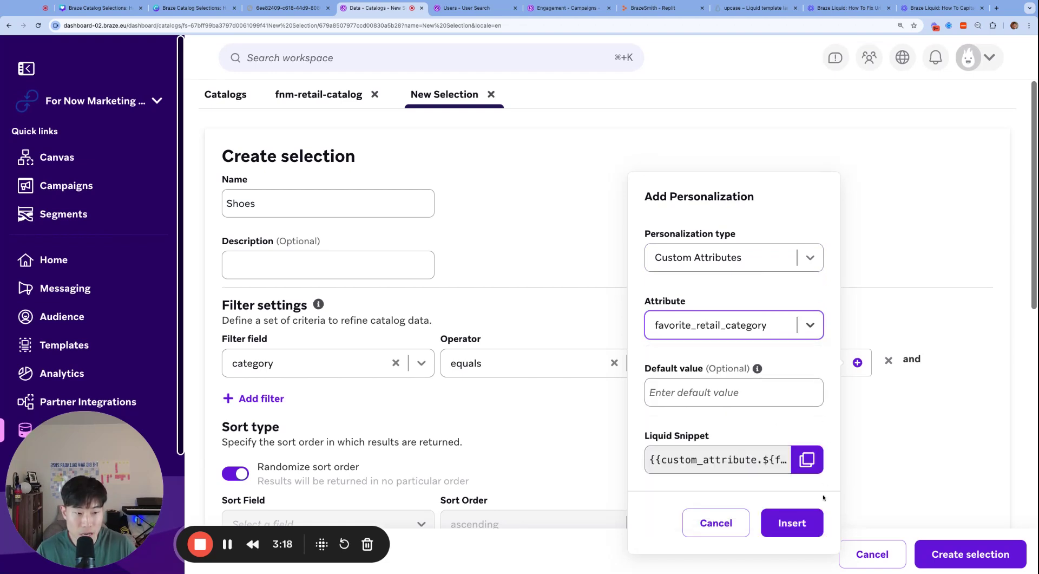
{"action": "left_click", "coordinate": [791, 522]}
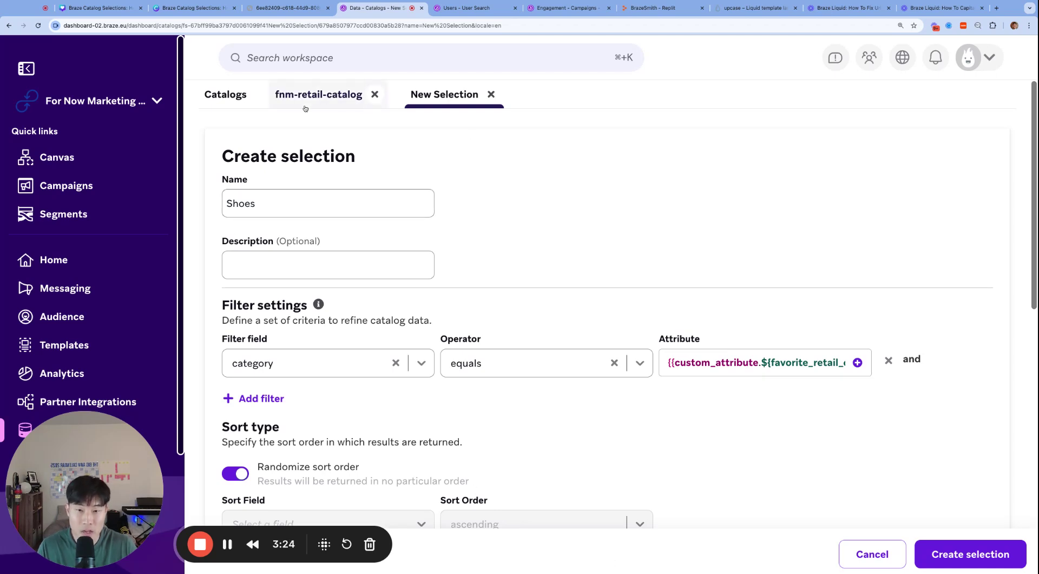
- Rename the selection to favorite_retail_category and create it with the results limit left at 3
{"action": "left_click", "coordinate": [310, 215]}
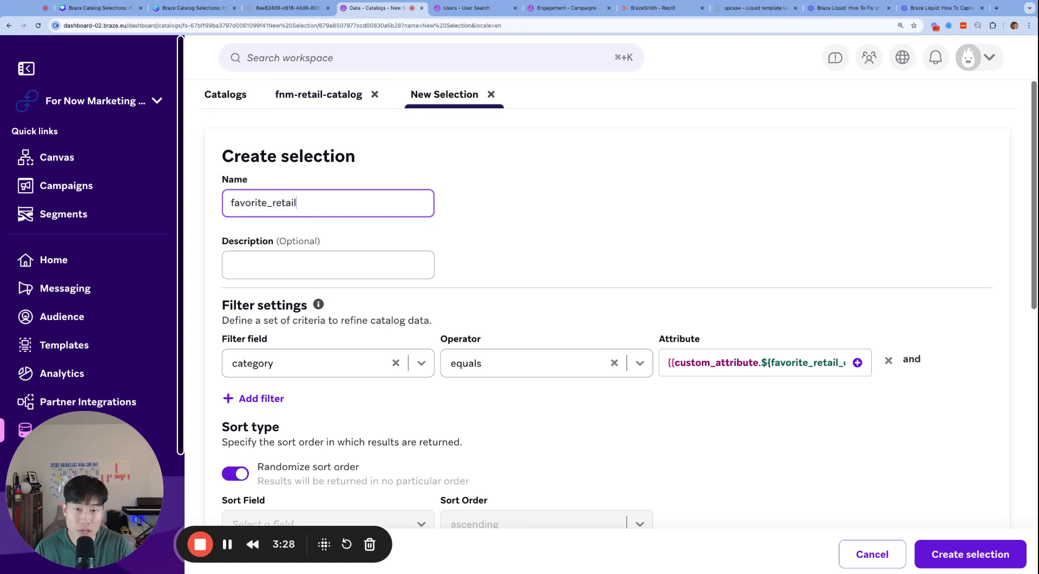
{"action": "left_click", "coordinate": [487, 204]}
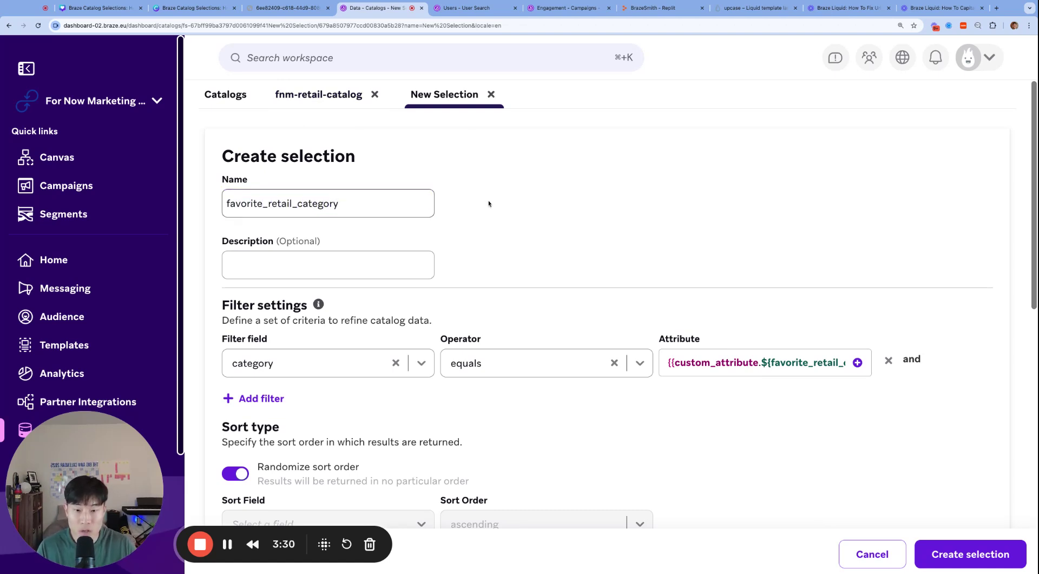
{"action": "scroll", "coordinate": [515, 239], "scroll_direction": "down", "scroll_amount": 5}
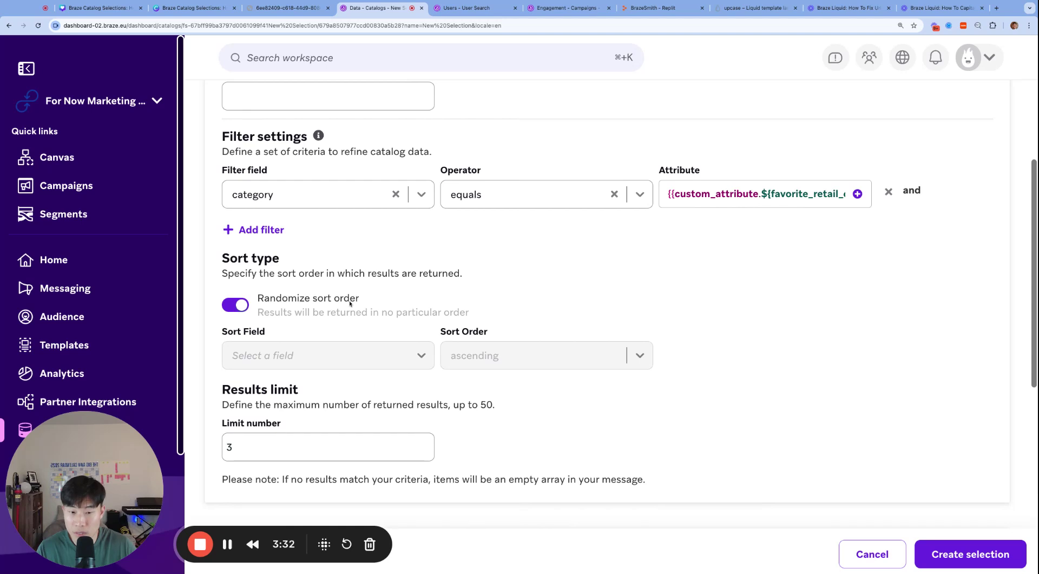
{"action": "scroll", "coordinate": [259, 336], "scroll_direction": "down", "scroll_amount": 3}
{"action": "left_click", "coordinate": [291, 340]}
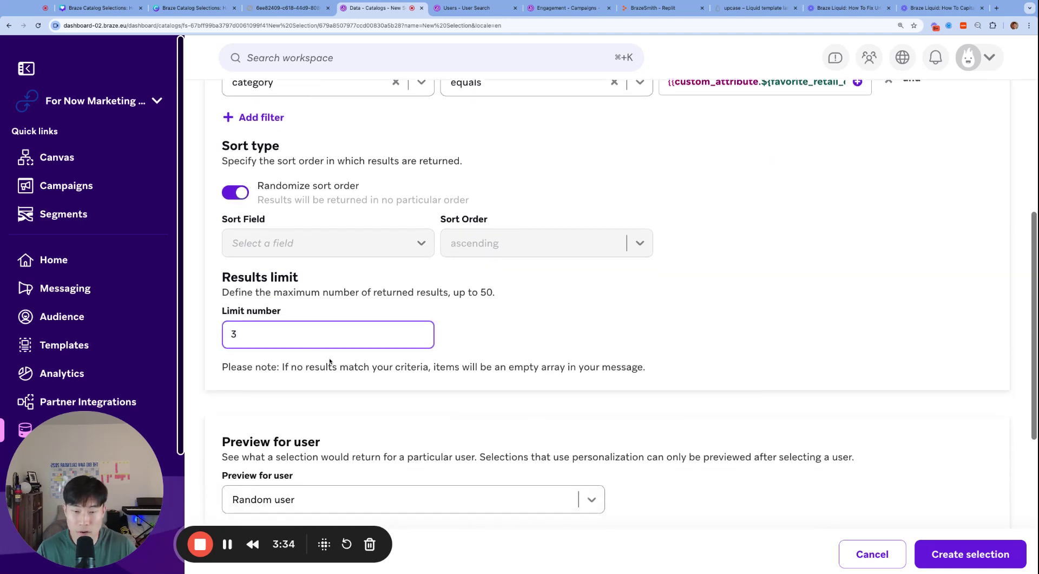
{"action": "scroll", "coordinate": [333, 365], "scroll_direction": "down", "scroll_amount": 1}
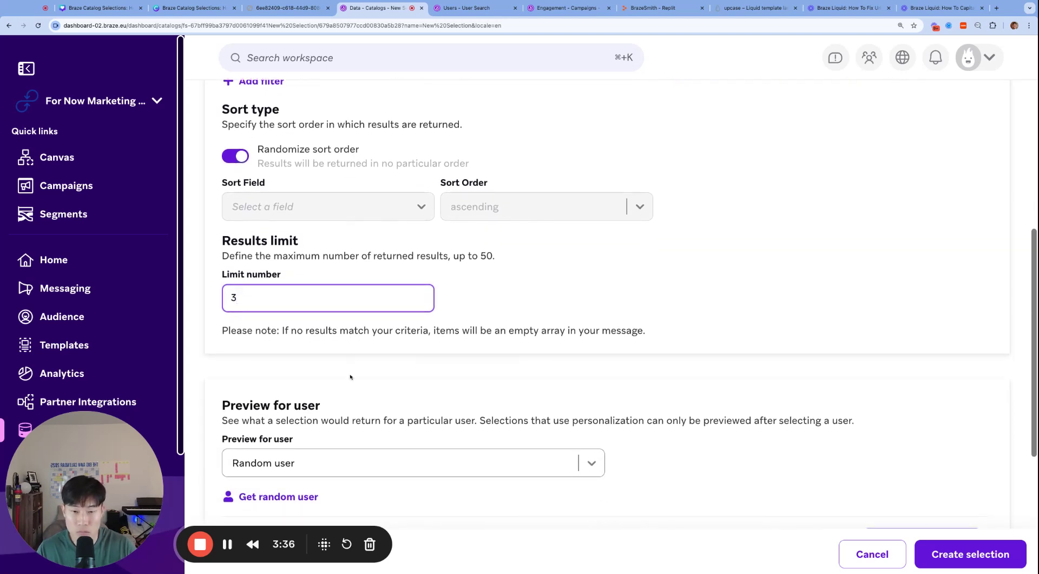
{"action": "left_click", "coordinate": [473, 371]}
{"action": "scroll", "coordinate": [473, 371], "scroll_direction": "down", "scroll_amount": 7}
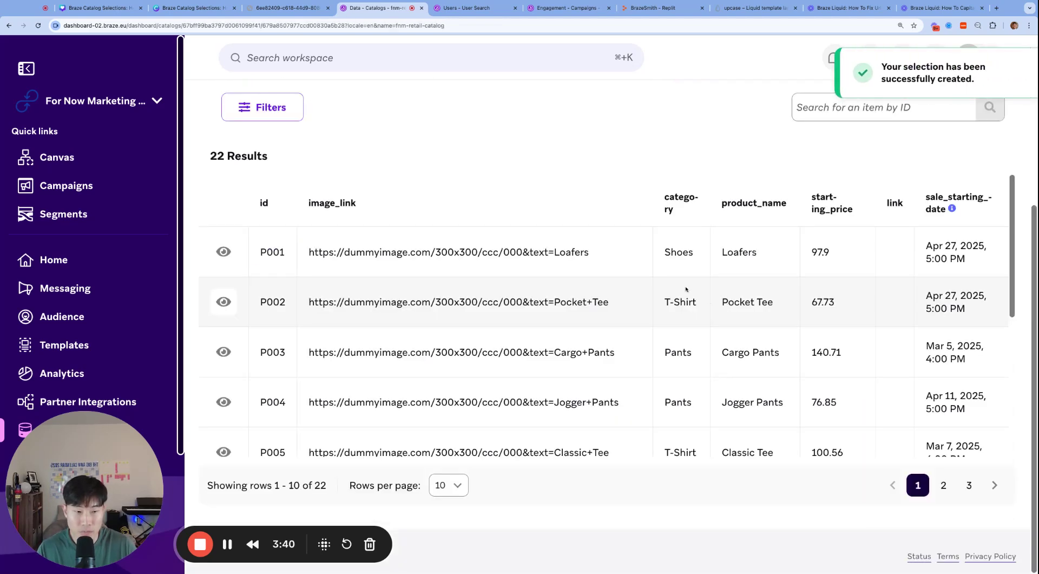
{"action": "scroll", "coordinate": [679, 284], "scroll_direction": "up", "scroll_amount": 4}
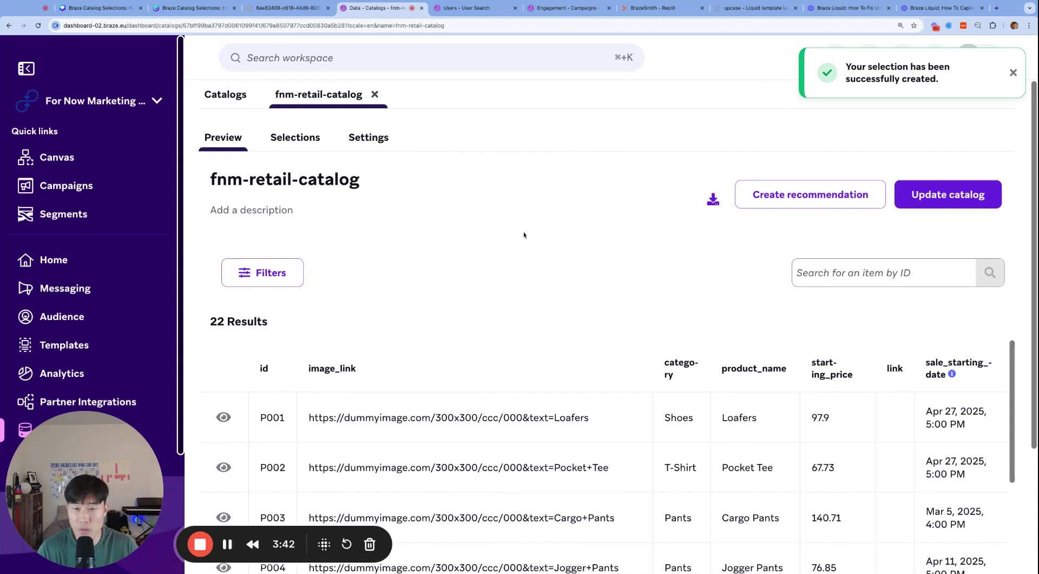
{"action": "scroll", "coordinate": [447, 238], "scroll_direction": "down", "scroll_amount": 2}
{"action": "scroll", "coordinate": [311, 173], "scroll_direction": "up", "scroll_amount": 2}
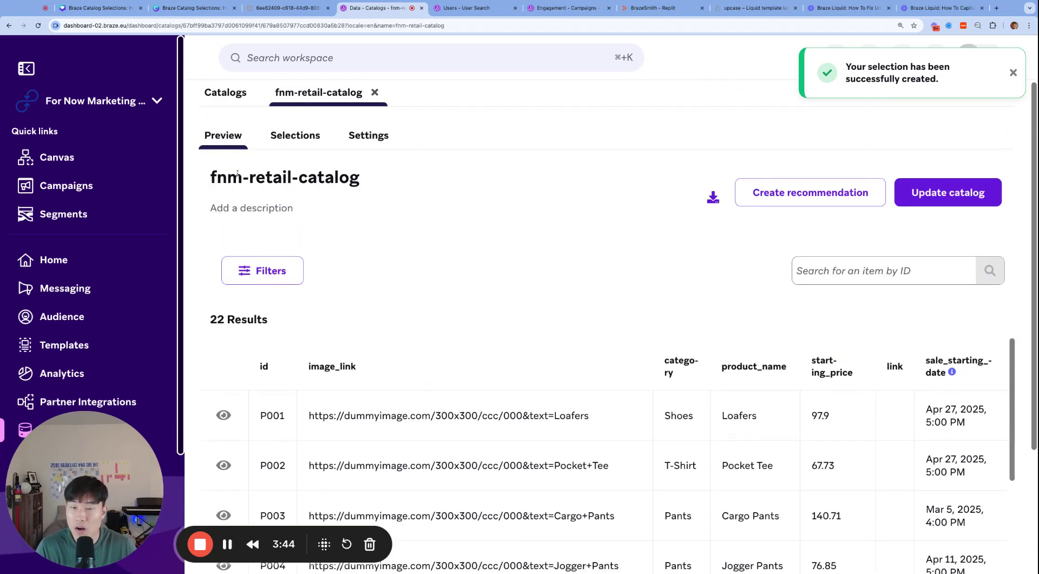
{"action": "left_click_drag", "start_coordinate": [216, 178], "coordinate": [295, 211]}
{"action": "left_click", "coordinate": [427, 237]}
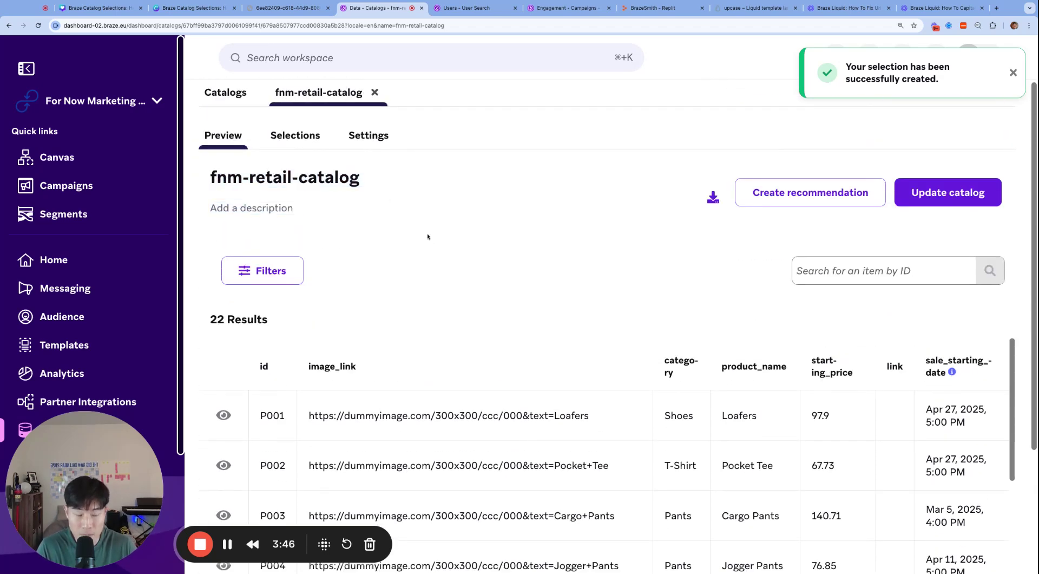
{"action": "scroll", "coordinate": [518, 238], "scroll_direction": "down", "scroll_amount": 3}
{"action": "scroll", "coordinate": [518, 238], "scroll_direction": "up", "scroll_amount": 3}
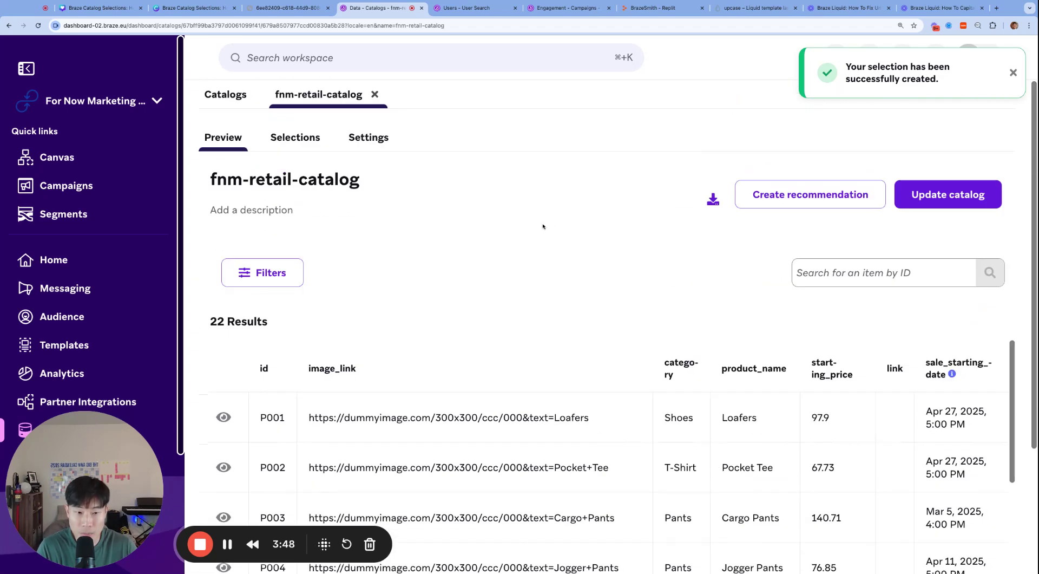
- Open the favorite_retail_category selection of fnm-retail-catalog and review its category filter, sort type and results limit
{"action": "left_click", "coordinate": [295, 137]}
{"action": "scroll", "coordinate": [278, 242], "scroll_direction": "down", "scroll_amount": 2}
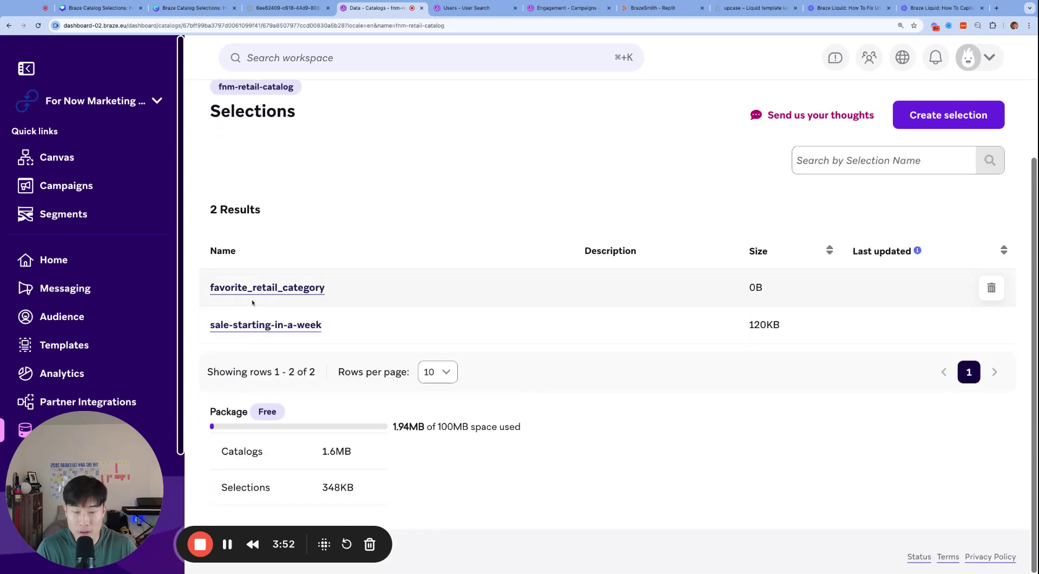
{"action": "left_click", "coordinate": [304, 294]}
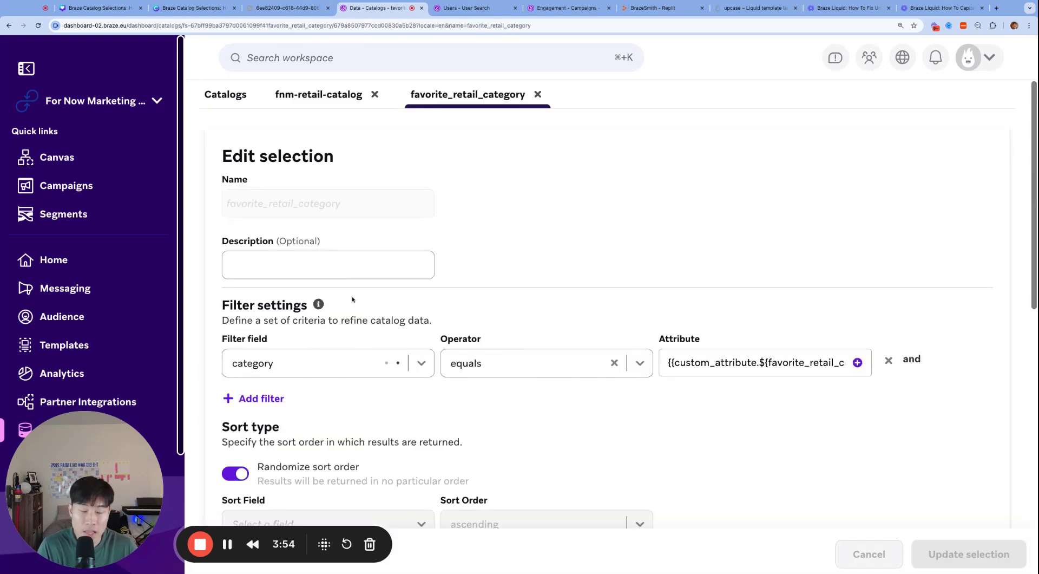
{"action": "scroll", "coordinate": [868, 256], "scroll_direction": "down", "scroll_amount": 3}
{"action": "left_click", "coordinate": [798, 208]}
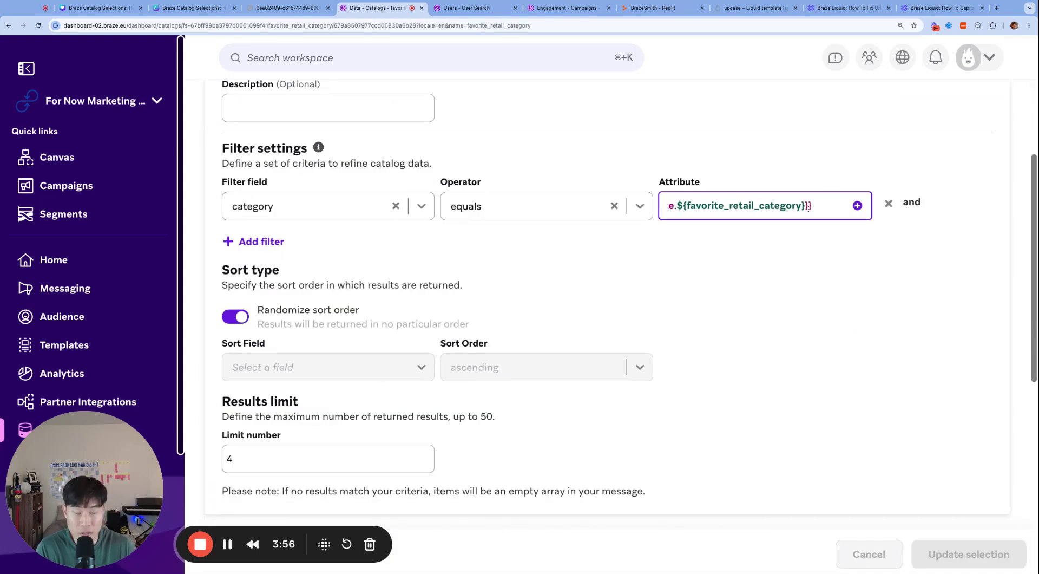
{"action": "scroll", "coordinate": [726, 211], "scroll_direction": "up", "scroll_amount": 1}
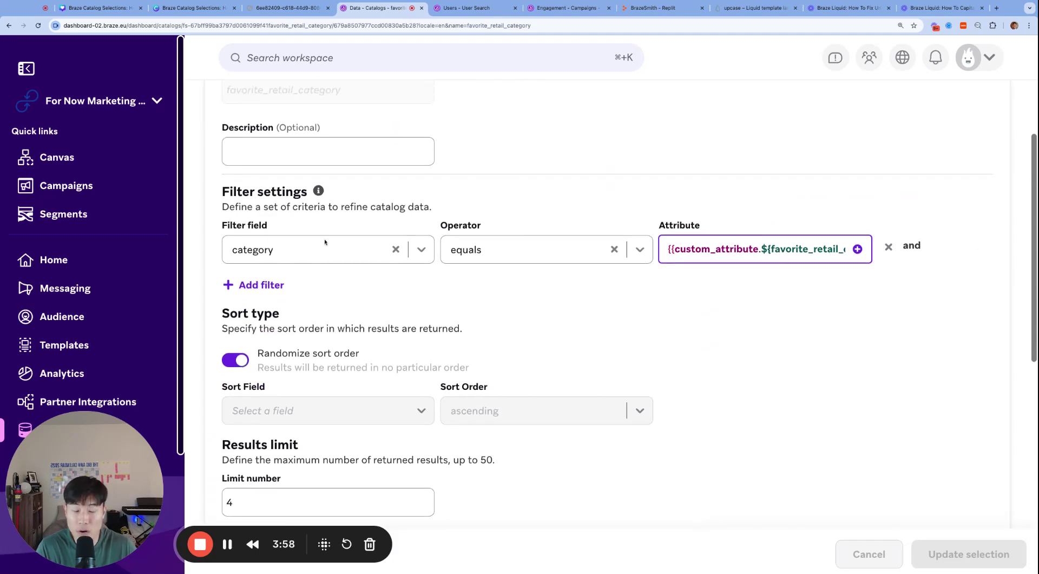
{"action": "scroll", "coordinate": [418, 337], "scroll_direction": "down", "scroll_amount": 8}
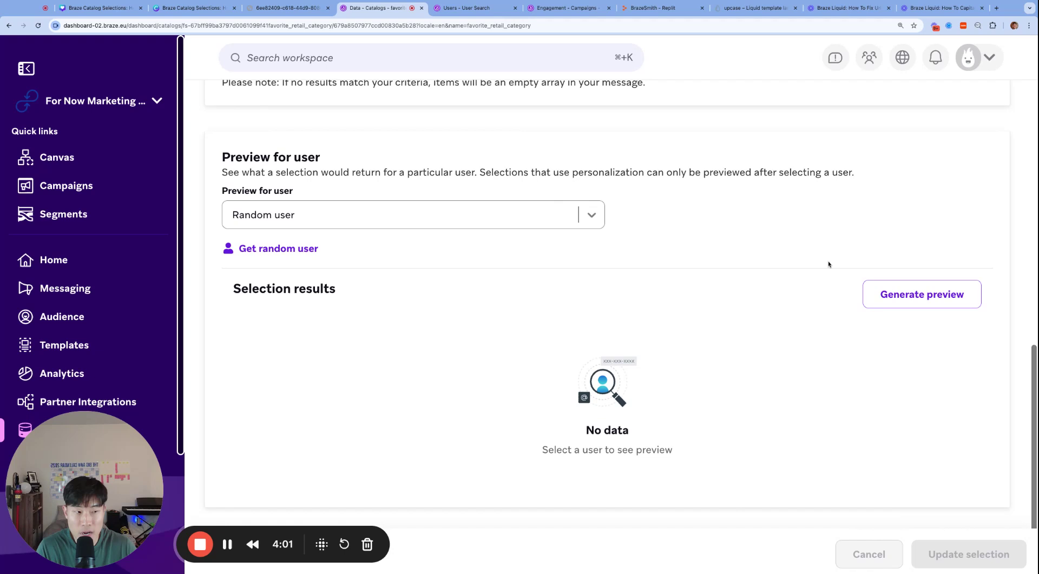
- Generate a preview of the selection results for a random user
{"action": "left_click", "coordinate": [920, 294]}
{"action": "scroll", "coordinate": [801, 319], "scroll_direction": "down", "scroll_amount": 4}
{"action": "left_click", "coordinate": [917, 221]}
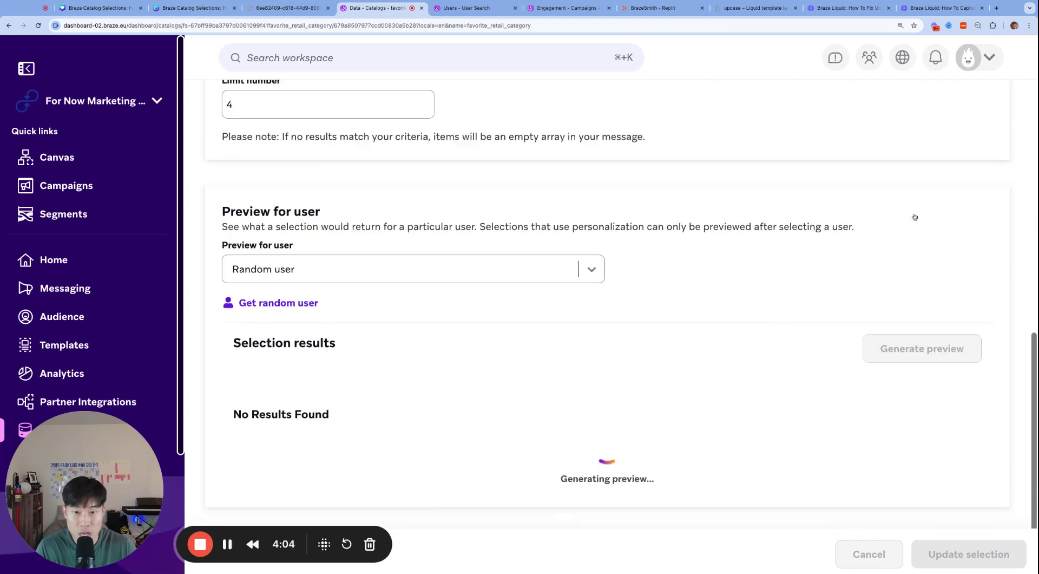
{"action": "left_click", "coordinate": [928, 222]}
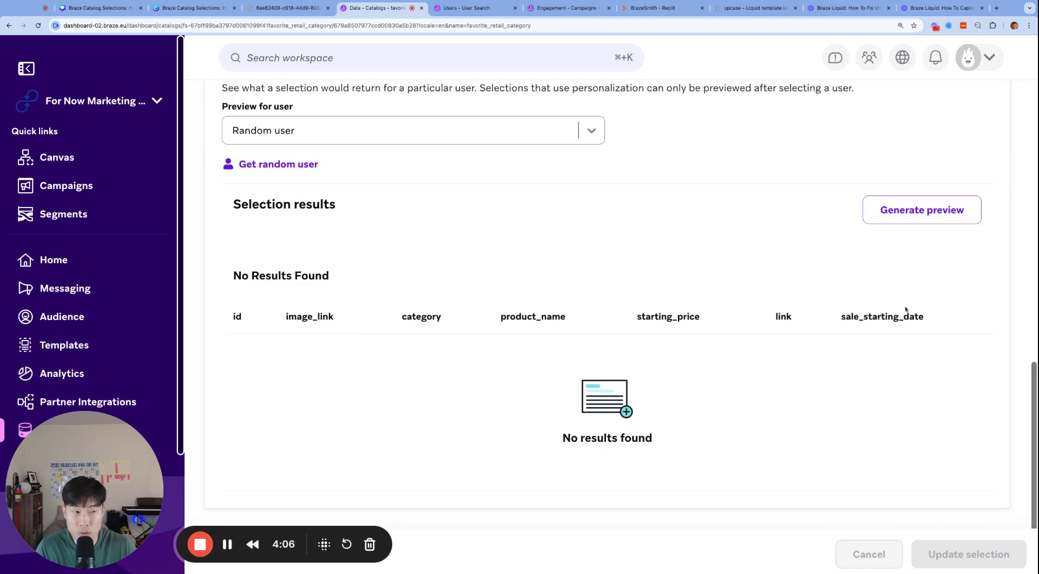
{"action": "left_click", "coordinate": [904, 217]}
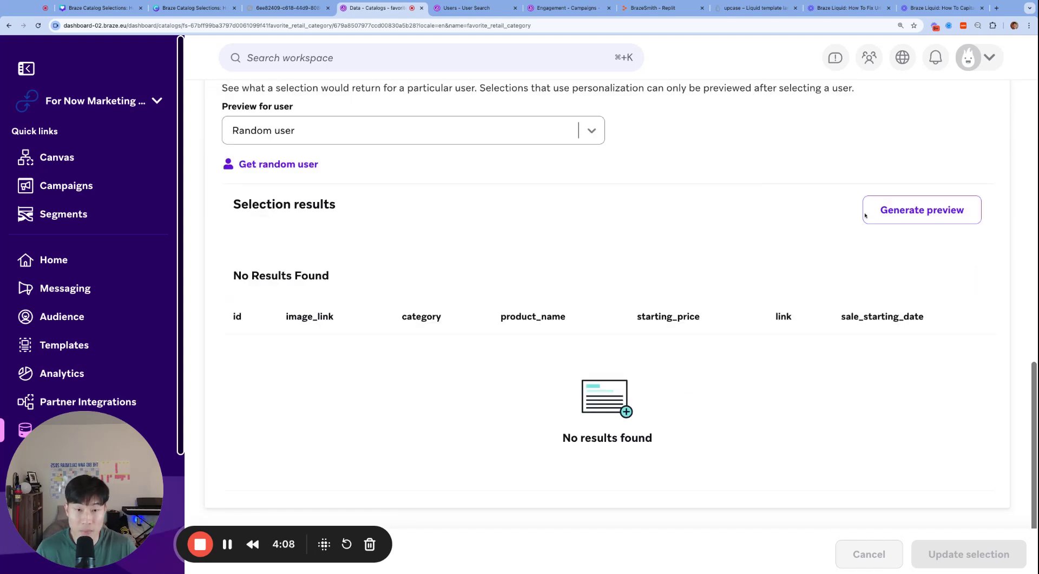
- Look up an existing user by external user ID and generate a preview of the selection results for that user
{"action": "left_click", "coordinate": [375, 133]}
{"action": "left_click", "coordinate": [324, 201]}
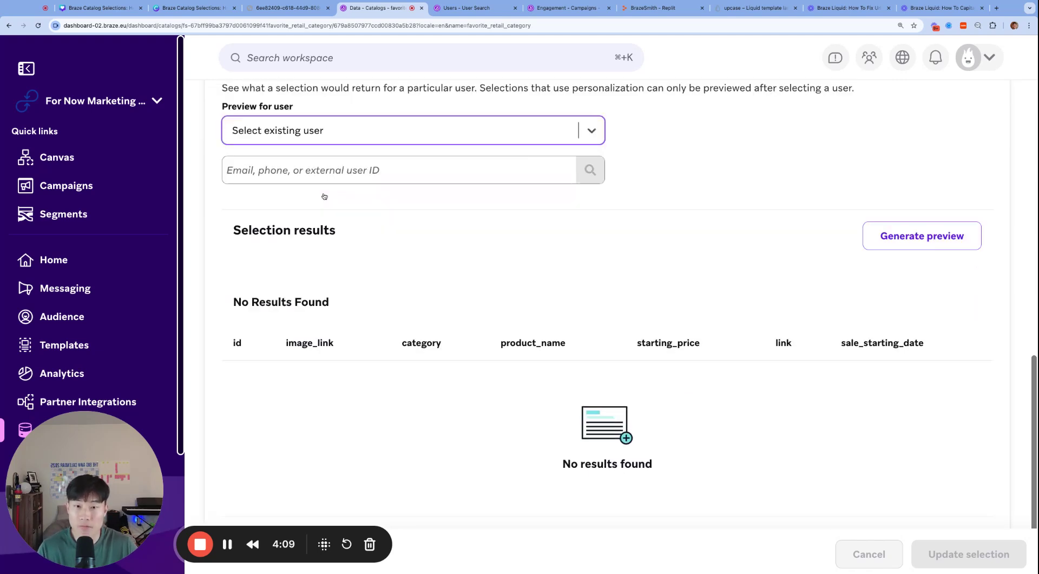
{"action": "left_click", "coordinate": [390, 172]}
{"action": "type", "text": "allan"}
{"action": "key", "text": "Return"}
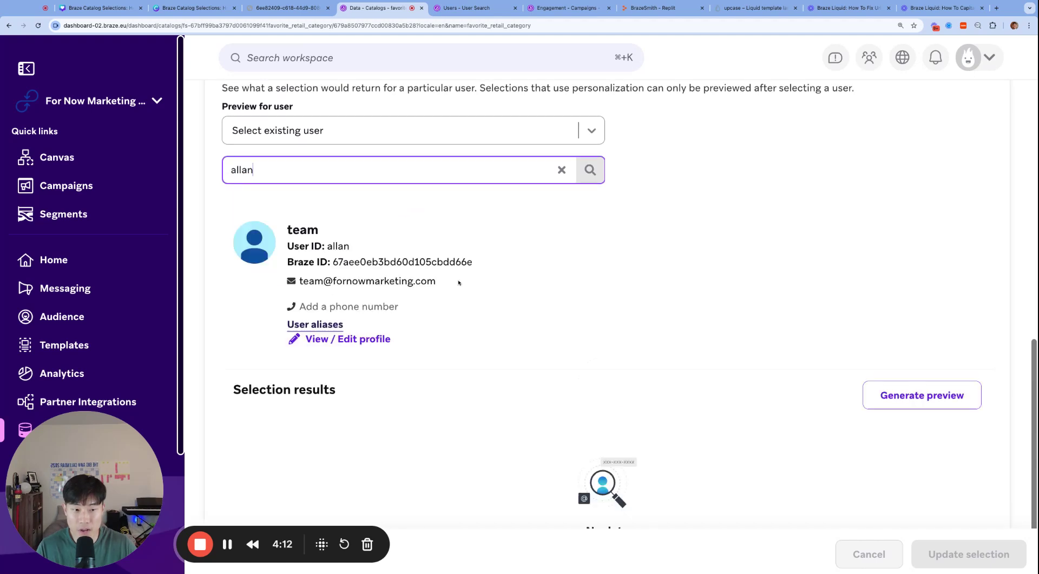
{"action": "scroll", "coordinate": [621, 295], "scroll_direction": "down", "scroll_amount": 2}
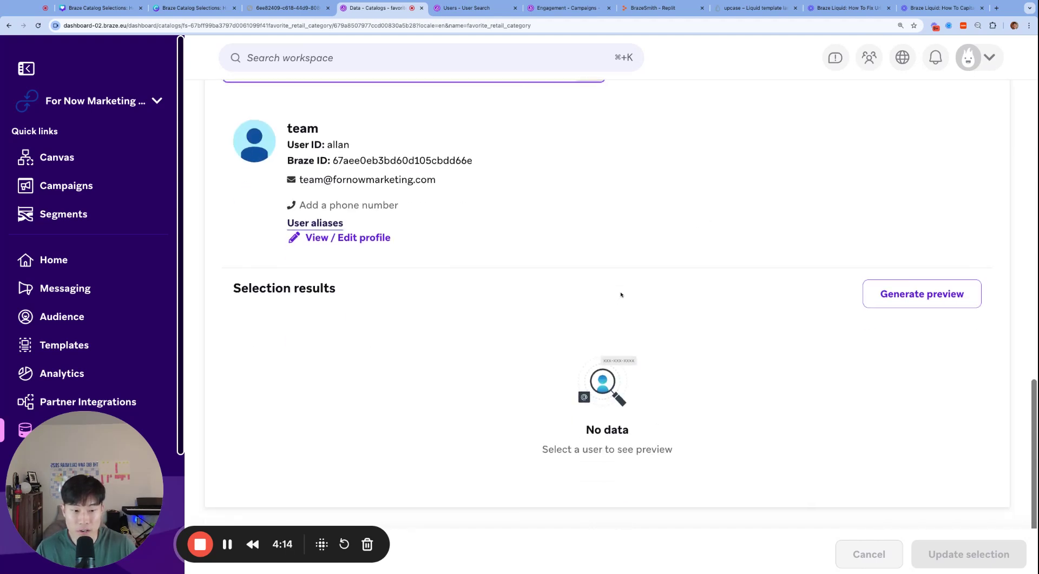
{"action": "scroll", "coordinate": [621, 294], "scroll_direction": "up", "scroll_amount": 1}
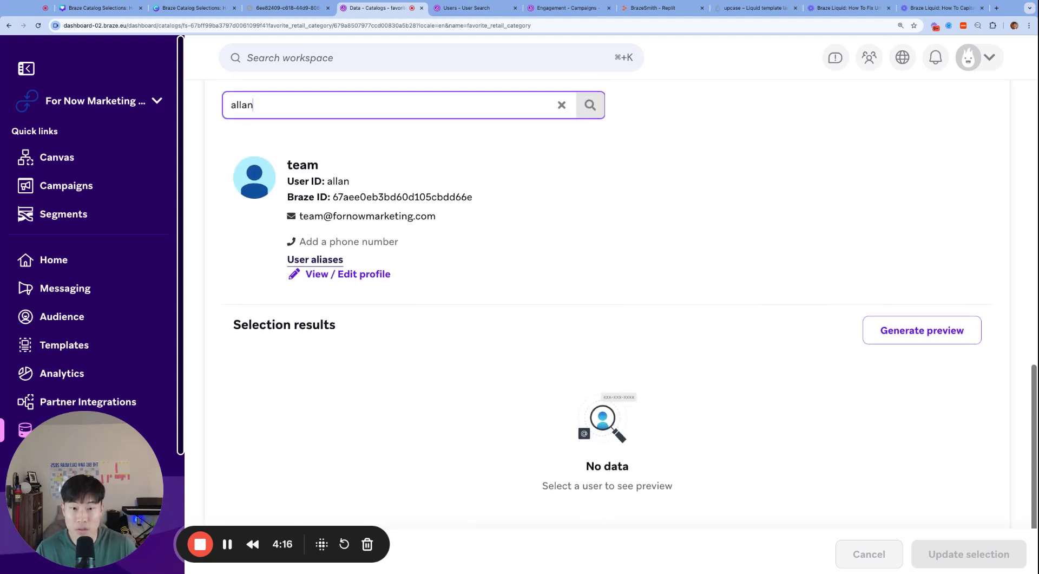
{"action": "left_click", "coordinate": [914, 331]}
{"action": "scroll", "coordinate": [879, 319], "scroll_direction": "down", "scroll_amount": 2}
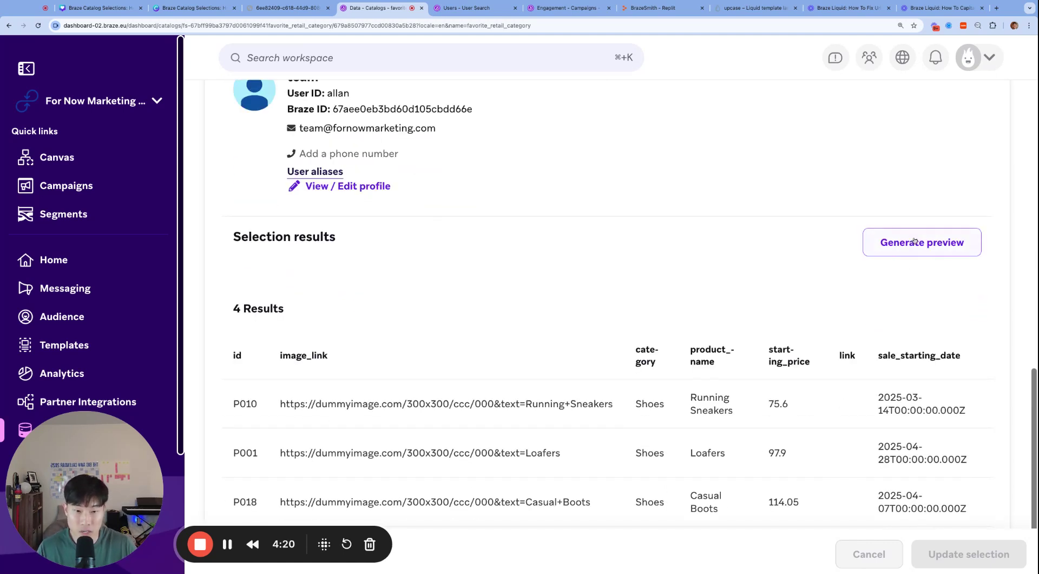
{"action": "scroll", "coordinate": [893, 241], "scroll_direction": "down", "scroll_amount": 2}
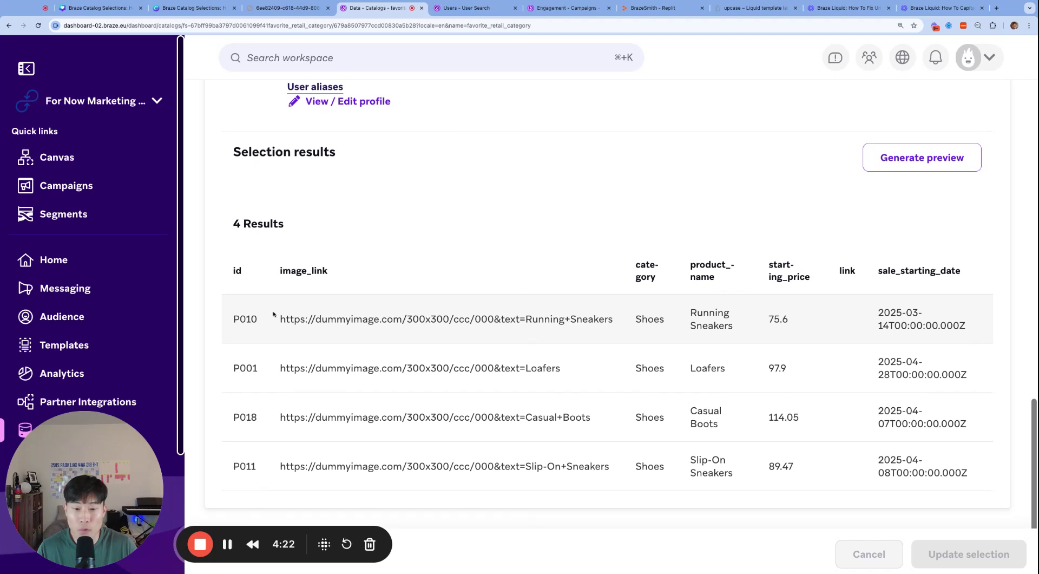
- Regenerate the existing user's preview several times to compare the randomized products, and recheck the selection's filter settings
{"action": "left_click_drag", "start_coordinate": [274, 313], "coordinate": [733, 473]}
{"action": "left_click", "coordinate": [741, 487]}
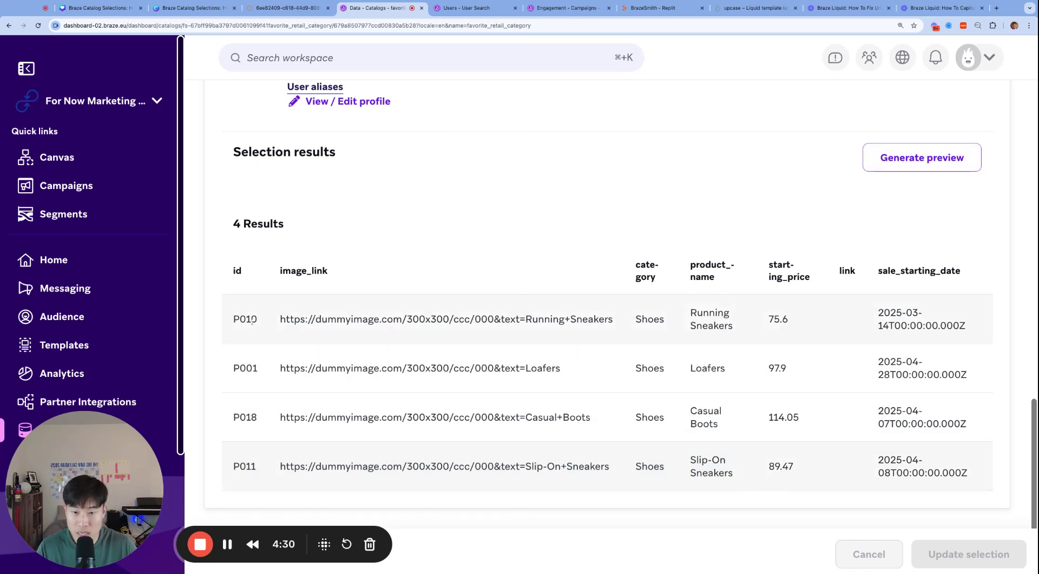
{"action": "left_click", "coordinate": [887, 166]}
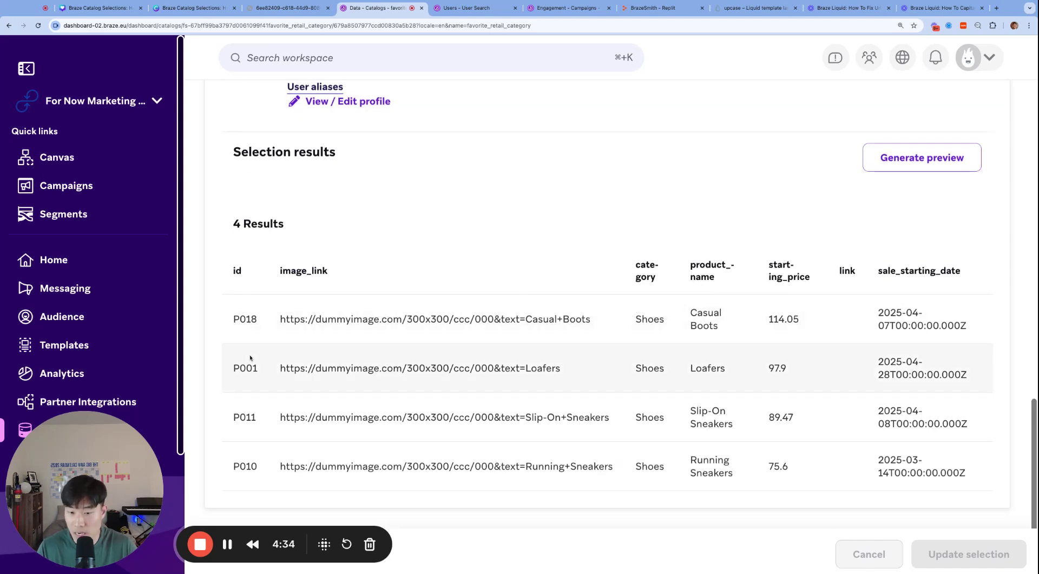
{"action": "left_click", "coordinate": [964, 157]}
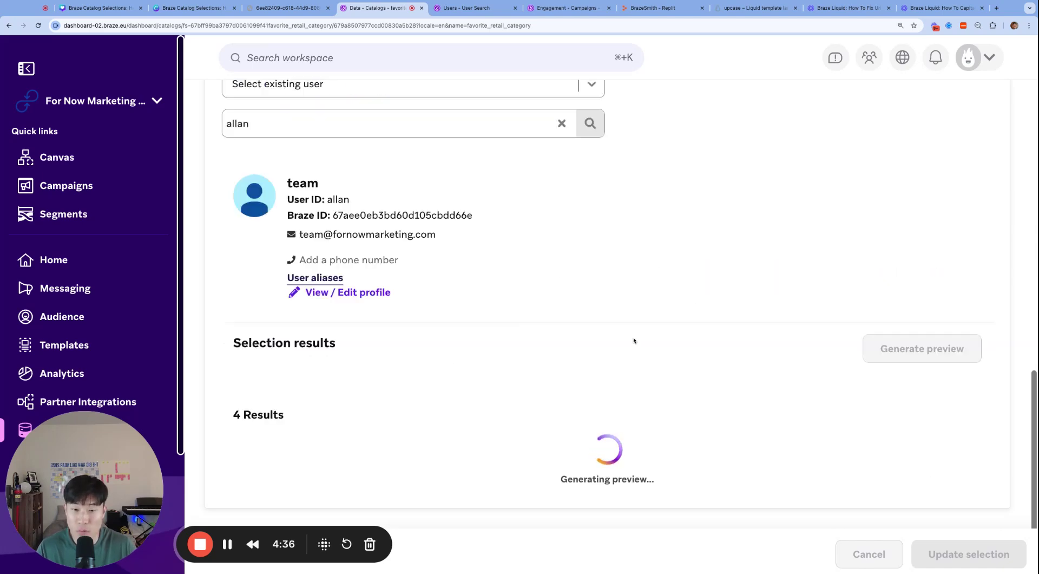
{"action": "scroll", "coordinate": [574, 401], "scroll_direction": "down", "scroll_amount": 4}
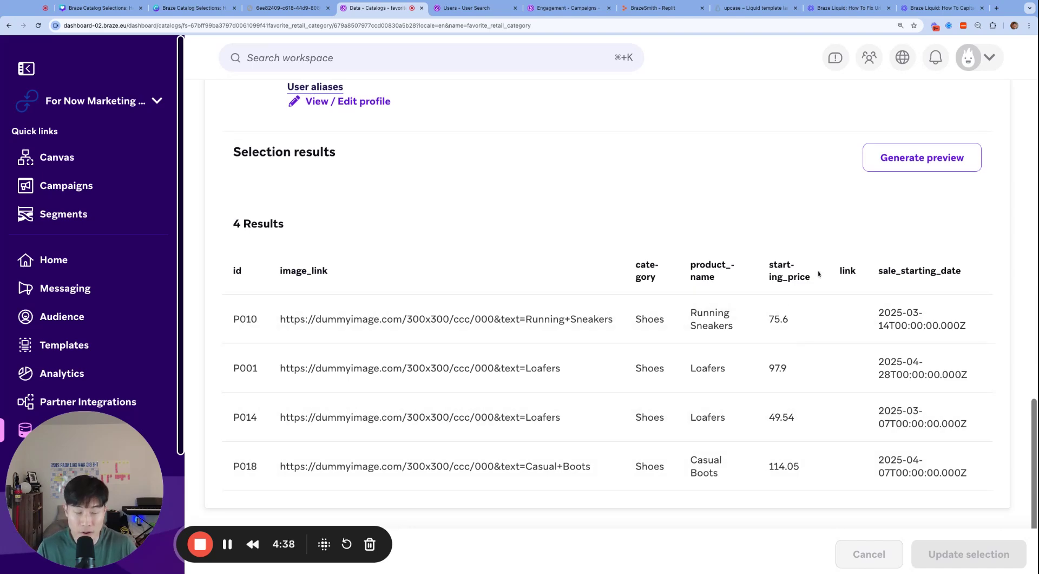
{"action": "left_click", "coordinate": [922, 157]}
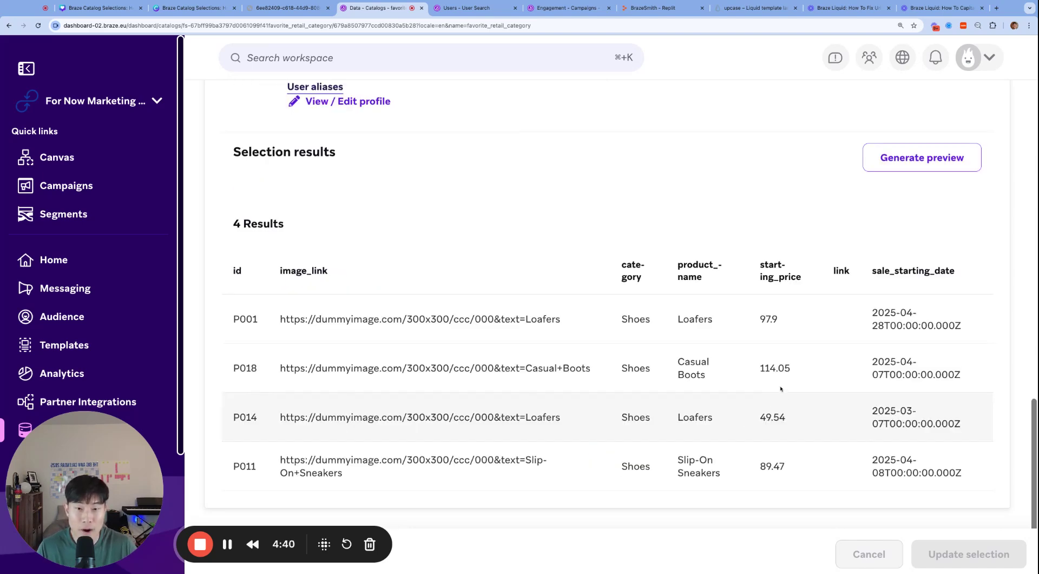
{"action": "scroll", "coordinate": [780, 388], "scroll_direction": "up", "scroll_amount": 10}
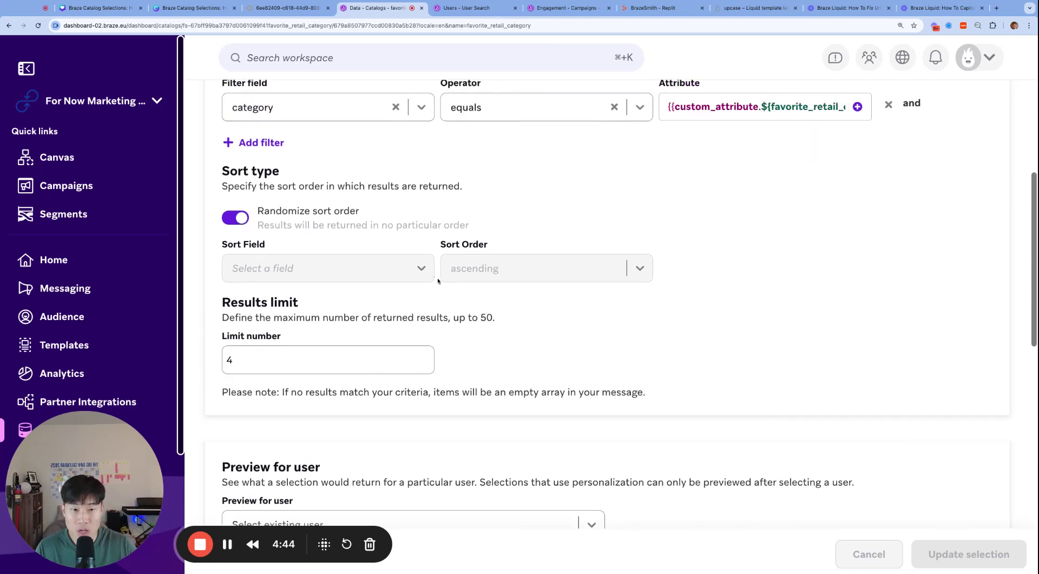
{"action": "scroll", "coordinate": [803, 207], "scroll_direction": "up", "scroll_amount": 5}
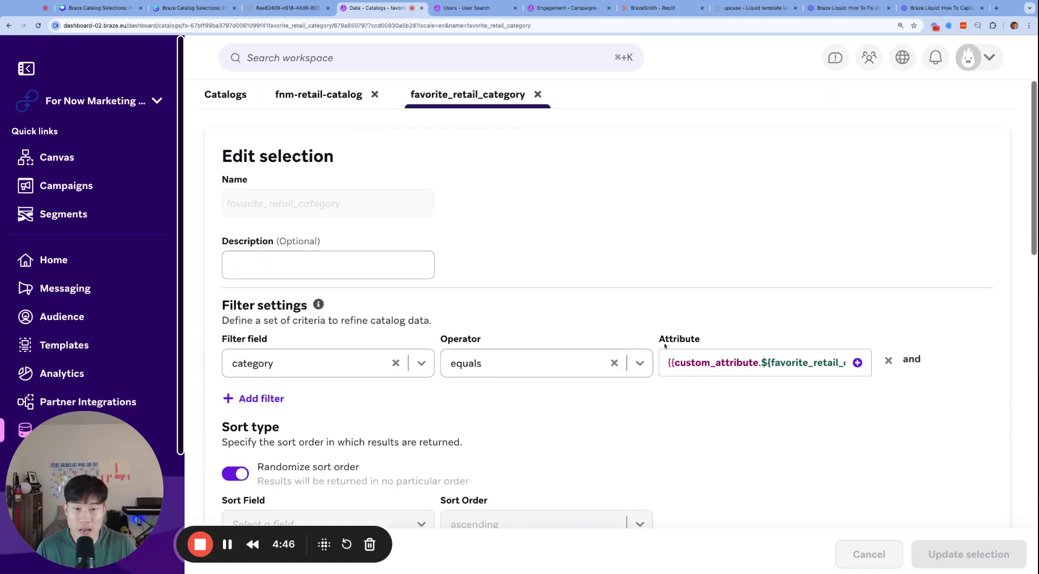
- Switch to the campaign's email editor and reword the main heading to "Check out our products in the !"
{"action": "key", "text": "ctrl+Tab"}
{"action": "key", "text": "ctrl+Tab"}
{"action": "scroll", "coordinate": [523, 198], "scroll_direction": "up", "scroll_amount": 5}
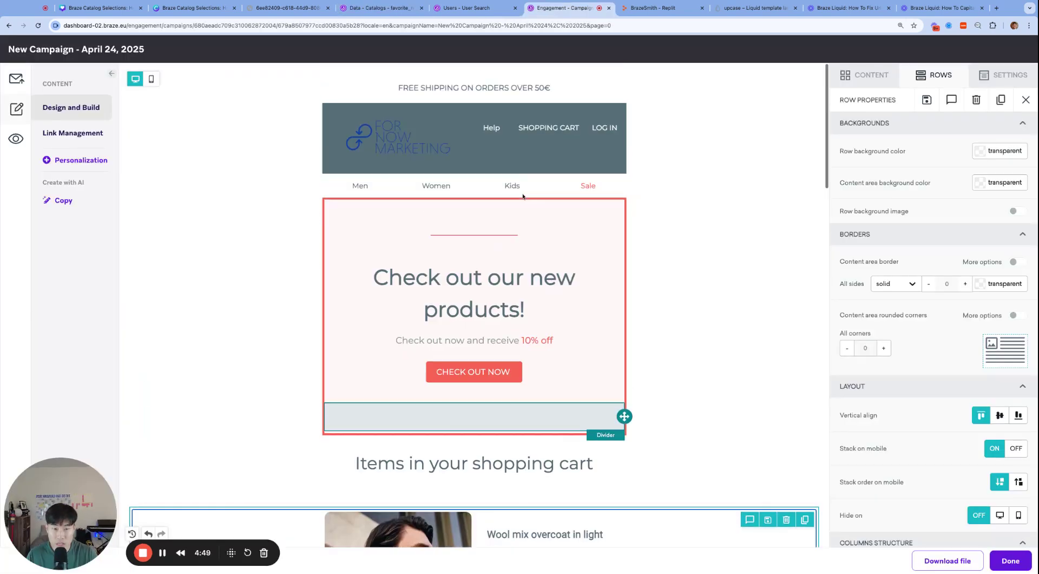
{"action": "left_click", "coordinate": [525, 310]}
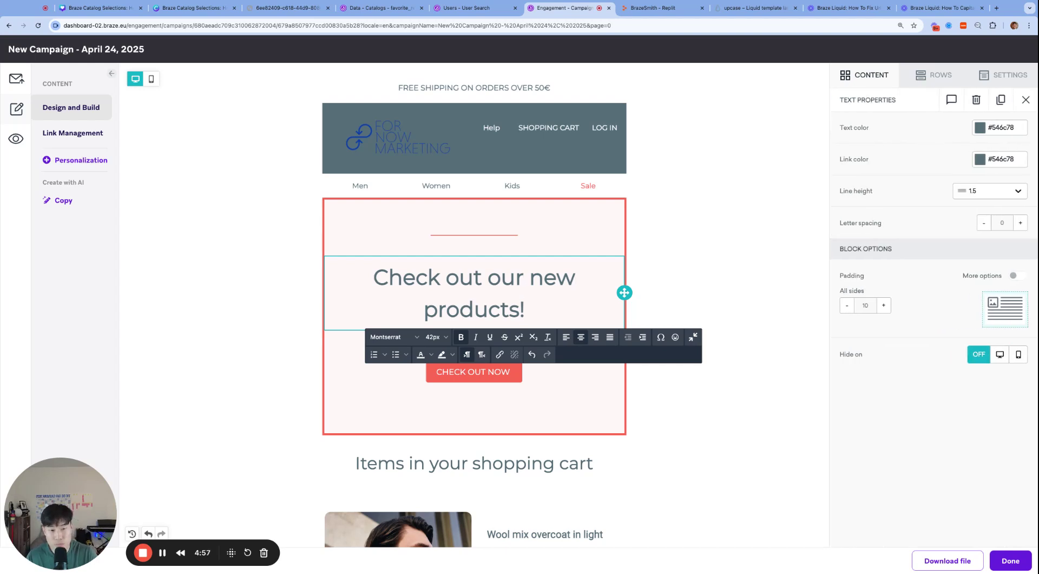
{"action": "key", "text": "BackSpace"}
{"action": "key", "text": "BackSpace"}
{"action": "key", "text": "BackSpace"}
{"action": "key", "text": "BackSpace"}
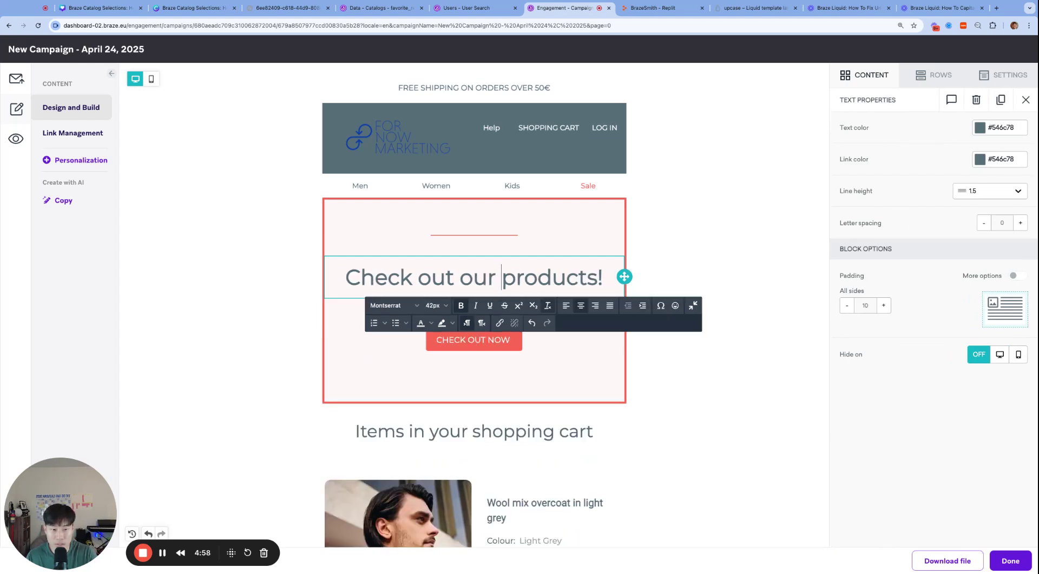
{"action": "key", "text": "Left"}
{"action": "type", "text": "in the"}
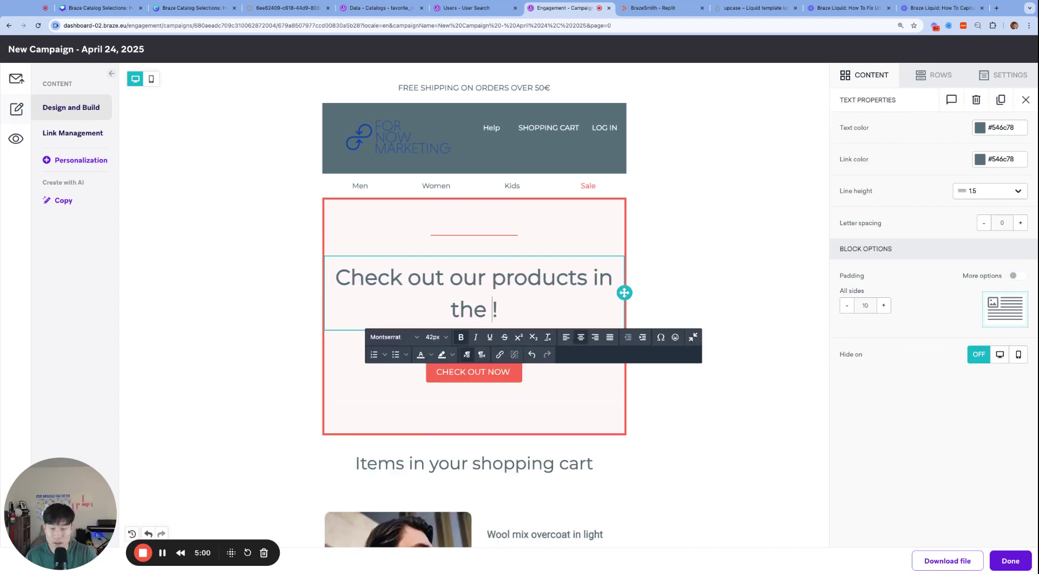
- Create and copy a Liquid personalization snippet for the custom attribute favorite_retail_category, without a default value
{"action": "left_click", "coordinate": [79, 161]}
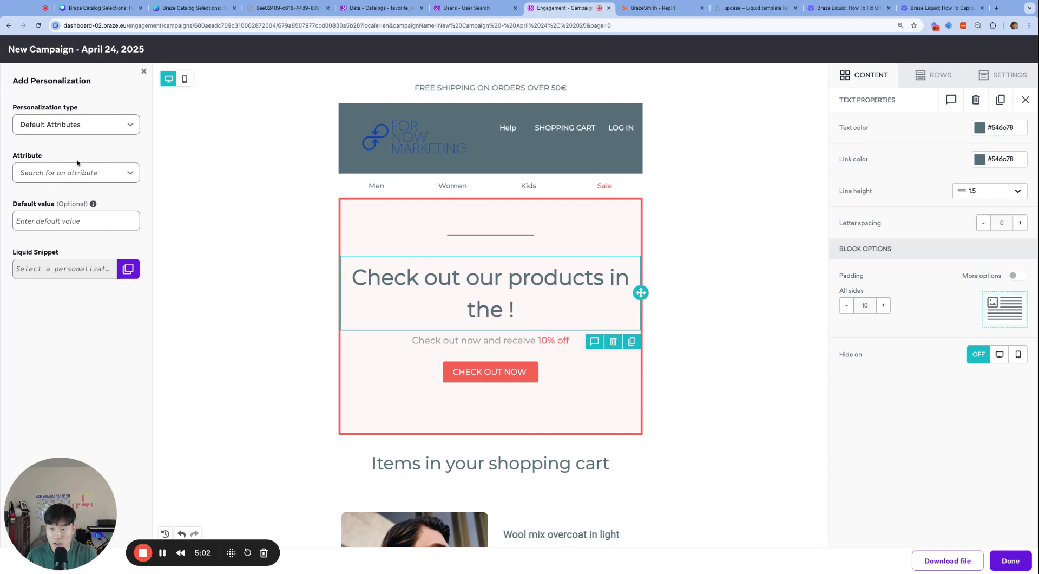
{"action": "left_click", "coordinate": [82, 127]}
{"action": "left_click", "coordinate": [76, 174]}
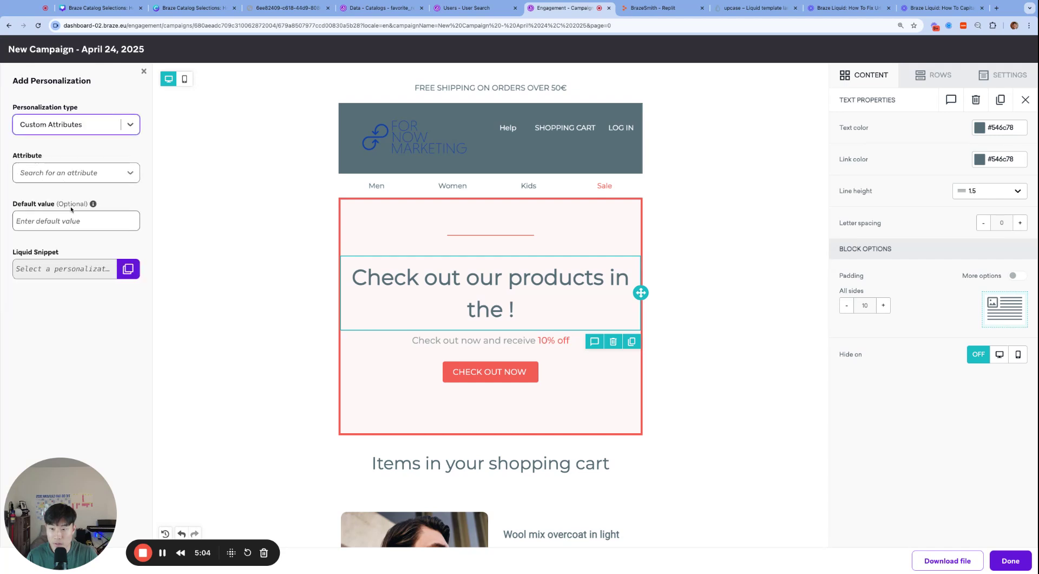
{"action": "left_click", "coordinate": [93, 174]}
{"action": "type", "text": "favorite"}
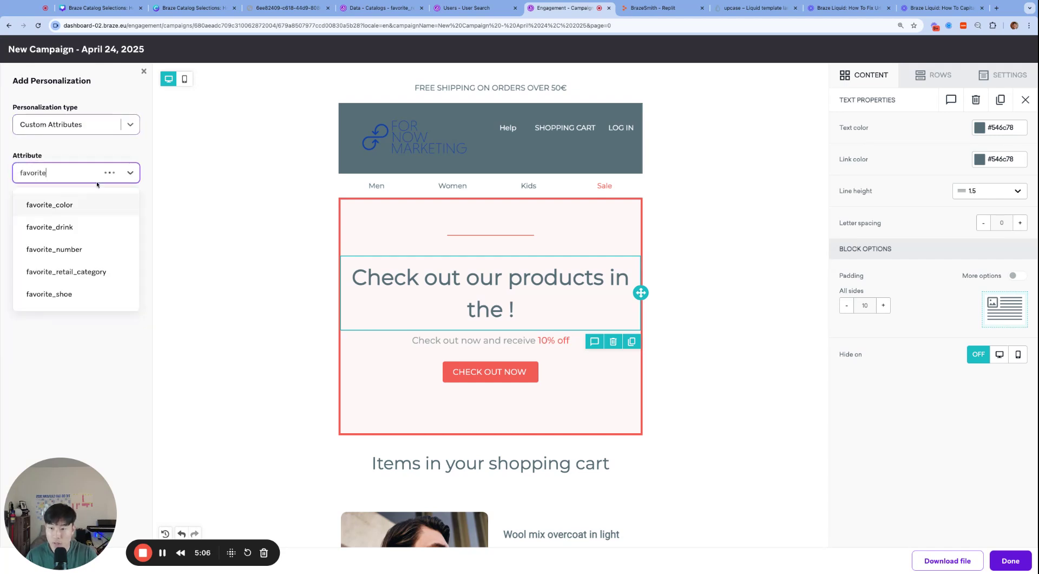
{"action": "left_click", "coordinate": [93, 268]}
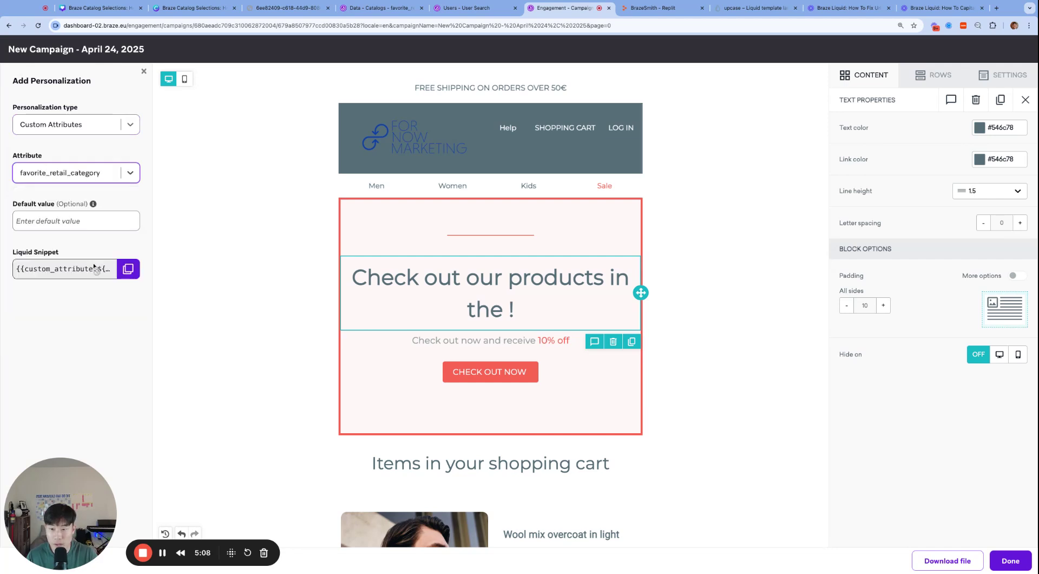
{"action": "left_click", "coordinate": [130, 268]}
- Insert {{custom_attribute.${favorite_retail_category}}} and the word "category" before the exclamation mark in the email's main heading
{"action": "left_click", "coordinate": [557, 305]}
{"action": "type", "text": "{{custom_attribute.${favorite_retail_category}}}"}
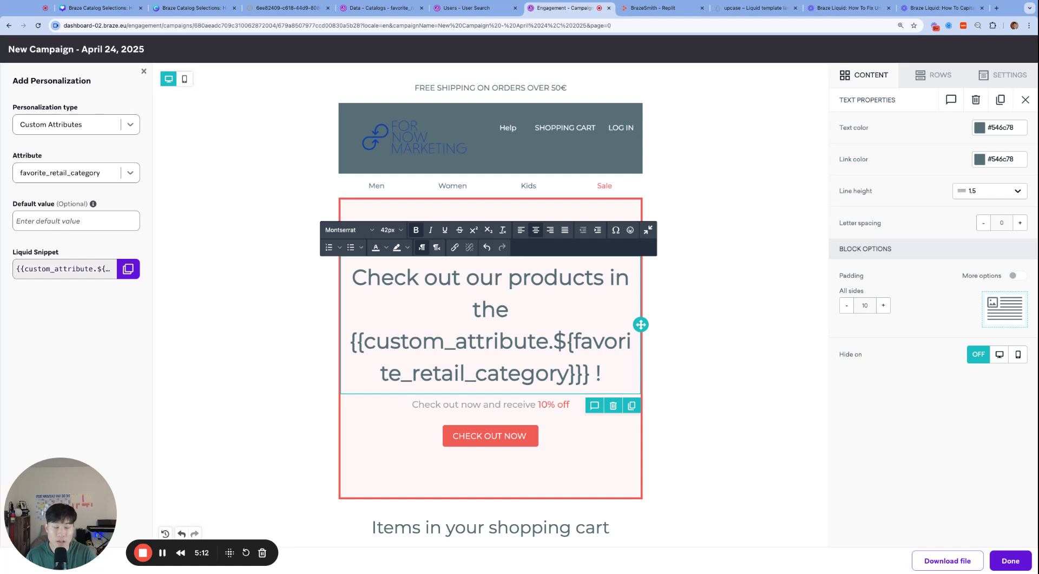
{"action": "type", "text": "cateogry"}
{"action": "key", "text": "BackSpace"}
{"action": "key", "text": "BackSpace"}
{"action": "key", "text": "BackSpace"}
{"action": "key", "text": "BackSpace"}
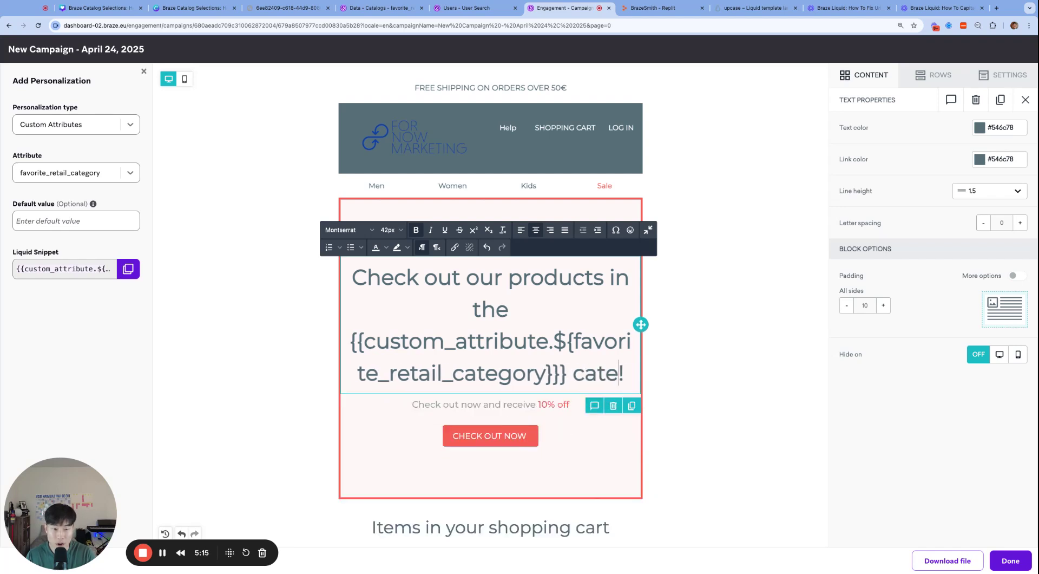
{"action": "type", "text": "gory"}
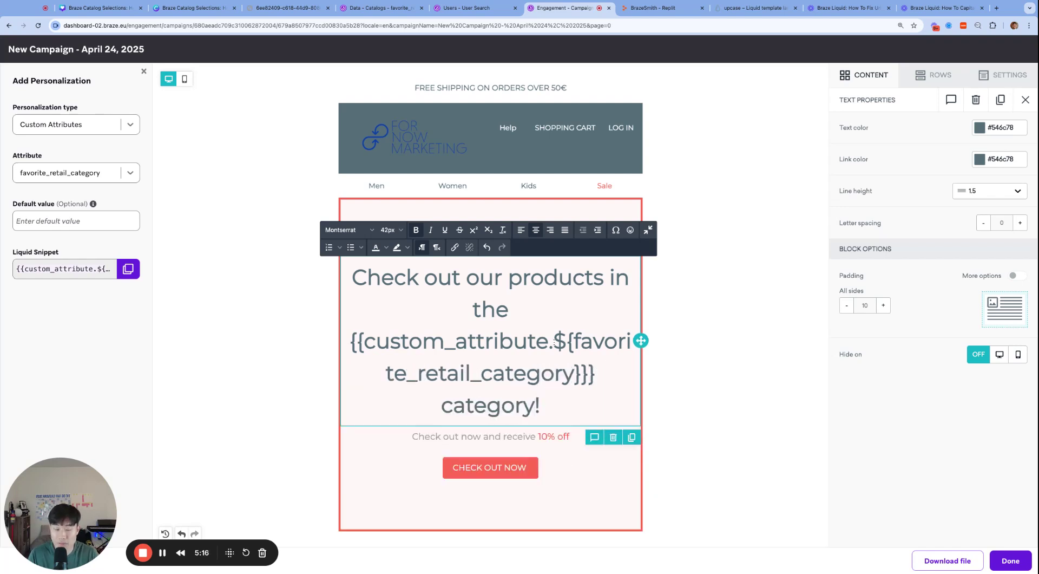
{"action": "scroll", "coordinate": [555, 342], "scroll_direction": "down", "scroll_amount": 2}
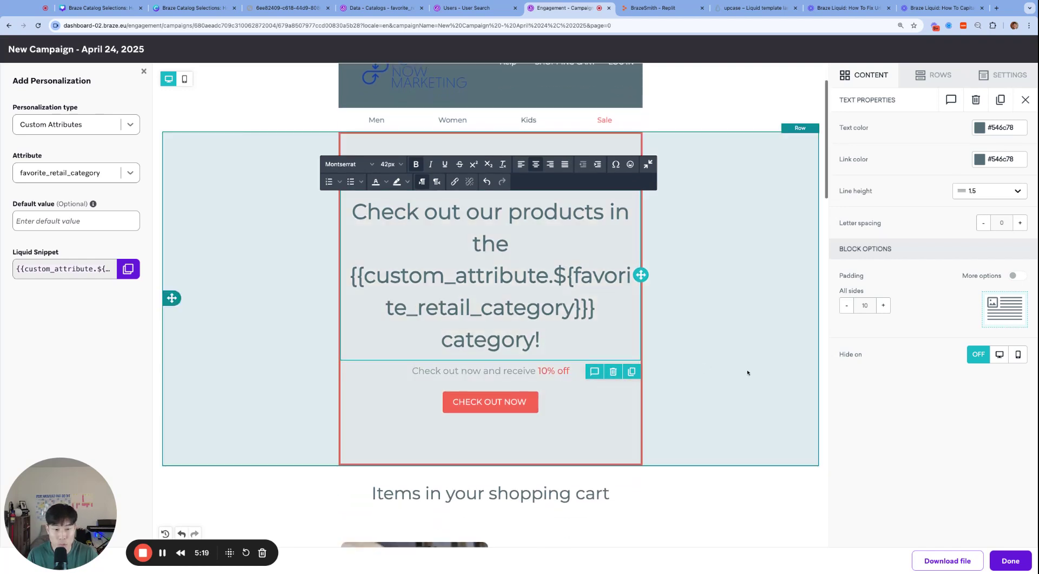
{"action": "left_click", "coordinate": [747, 372]}
{"action": "scroll", "coordinate": [713, 352], "scroll_direction": "down", "scroll_amount": 3}
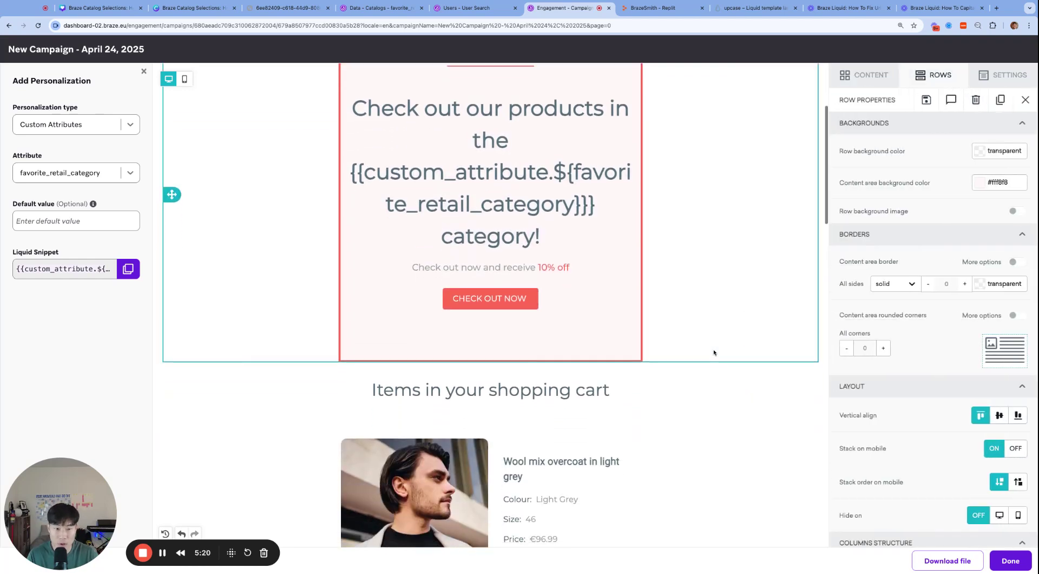
{"action": "scroll", "coordinate": [713, 352], "scroll_direction": "down", "scroll_amount": 2}
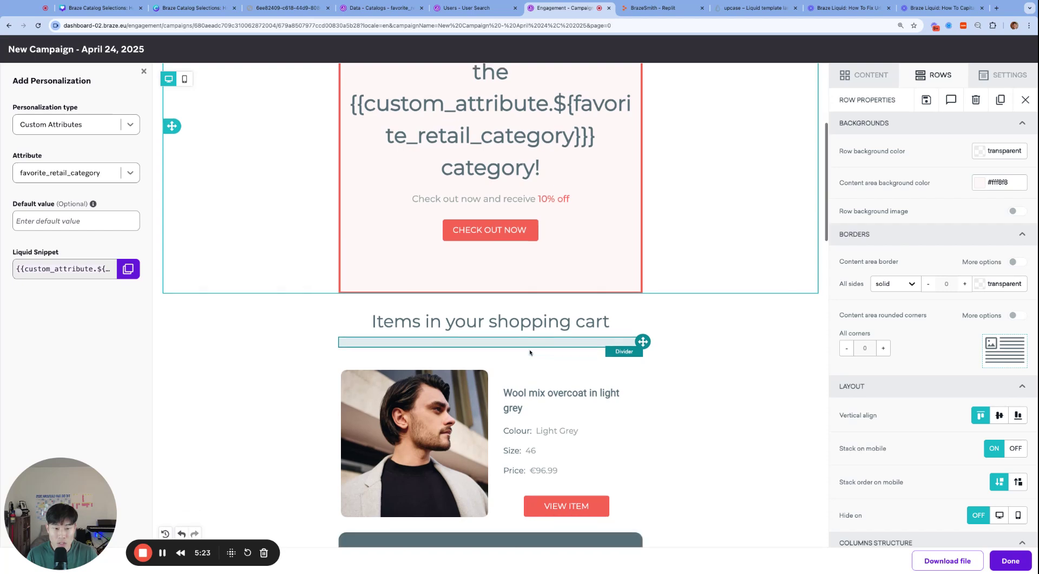
{"action": "scroll", "coordinate": [529, 352], "scroll_direction": "down", "scroll_amount": 2}
{"action": "left_click", "coordinate": [510, 275]}
{"action": "key", "text": "ctrl+a"}
{"action": "type", "text": "Fav"}
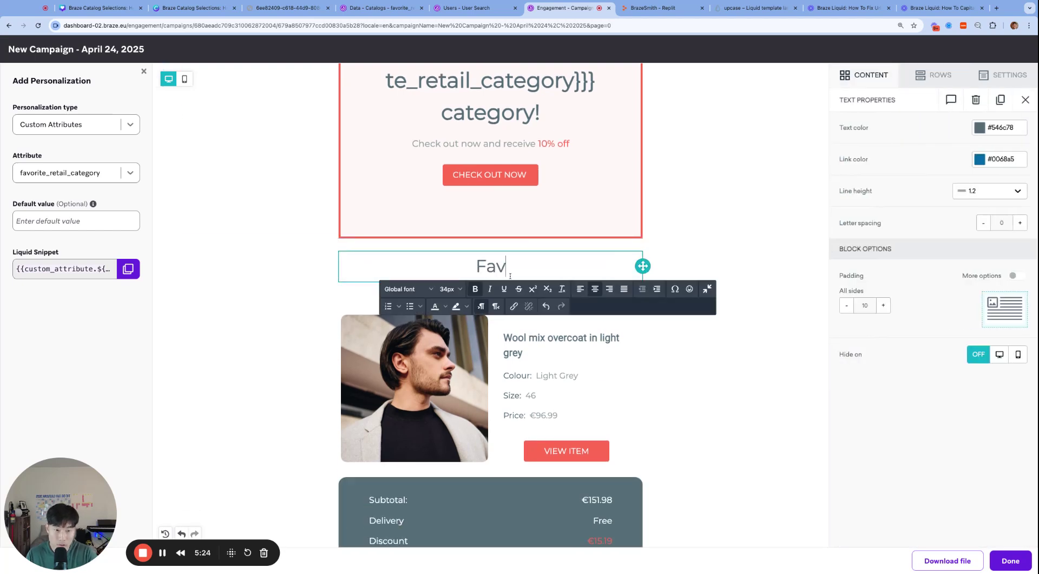
{"action": "type", "text": "o"}
{"action": "key", "text": "ctrl+z"}
{"action": "key", "text": "ctrl+z"}
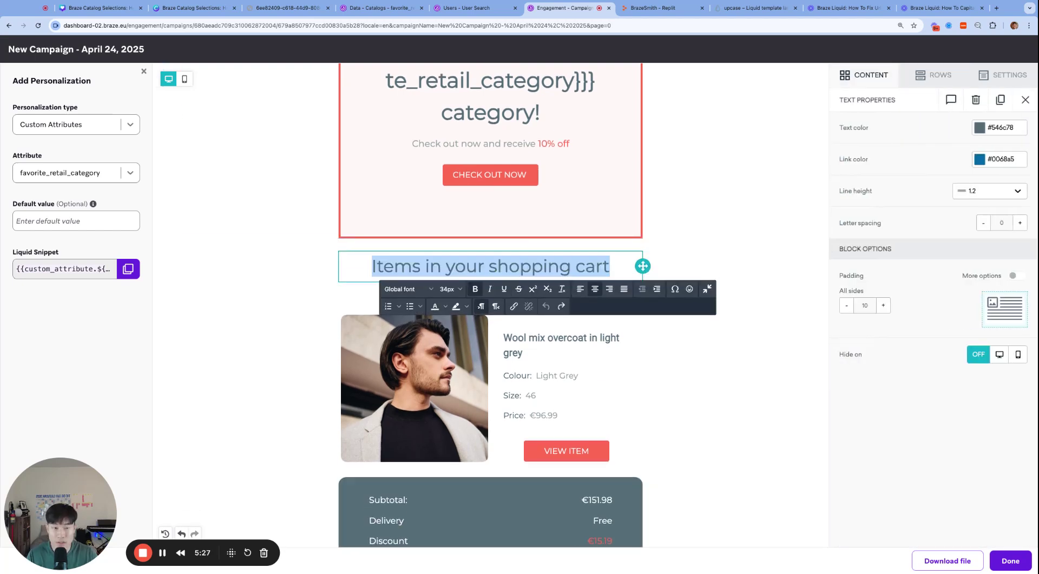
- Replace the "Items in your shopping cart" heading with "Check it out now!"
{"action": "scroll", "coordinate": [538, 323], "scroll_direction": "up", "scroll_amount": 2}
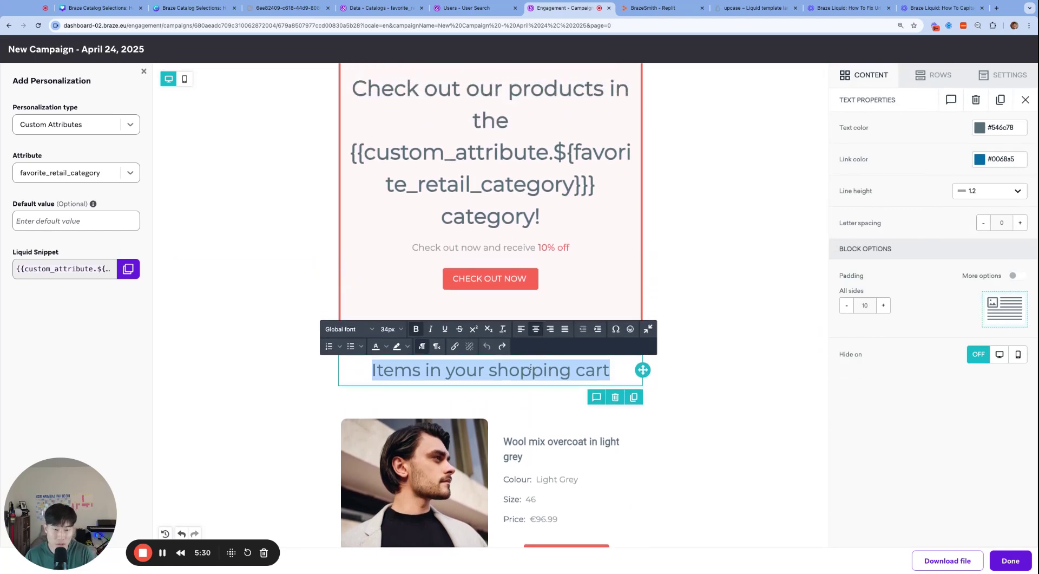
{"action": "type", "text": "Check itout now!"}
{"action": "key", "text": "alt+Left"}
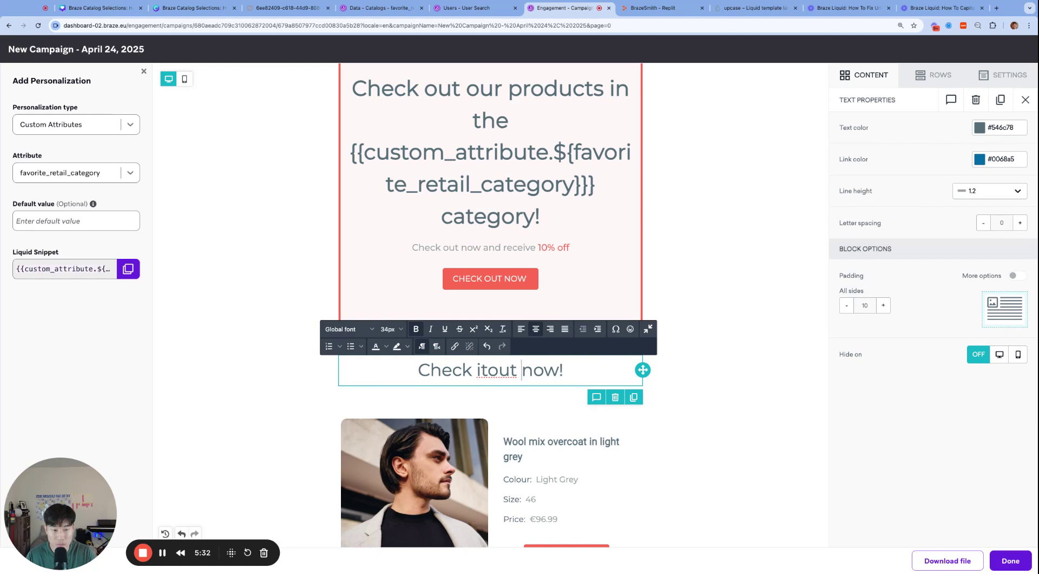
{"action": "key", "text": "Left"}
{"action": "scroll", "coordinate": [595, 406], "scroll_direction": "down", "scroll_amount": 3}
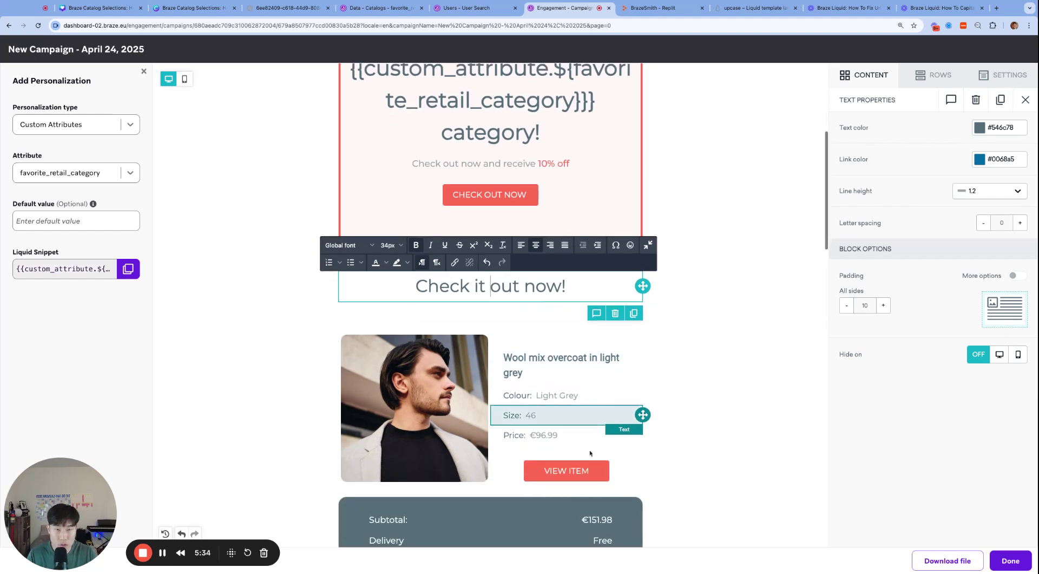
- Review the items in fnm-retail-catalog and the user's custom attributes, and place the campaign editor's browser tab beside the catalog's
{"action": "left_click", "coordinate": [379, 7]}
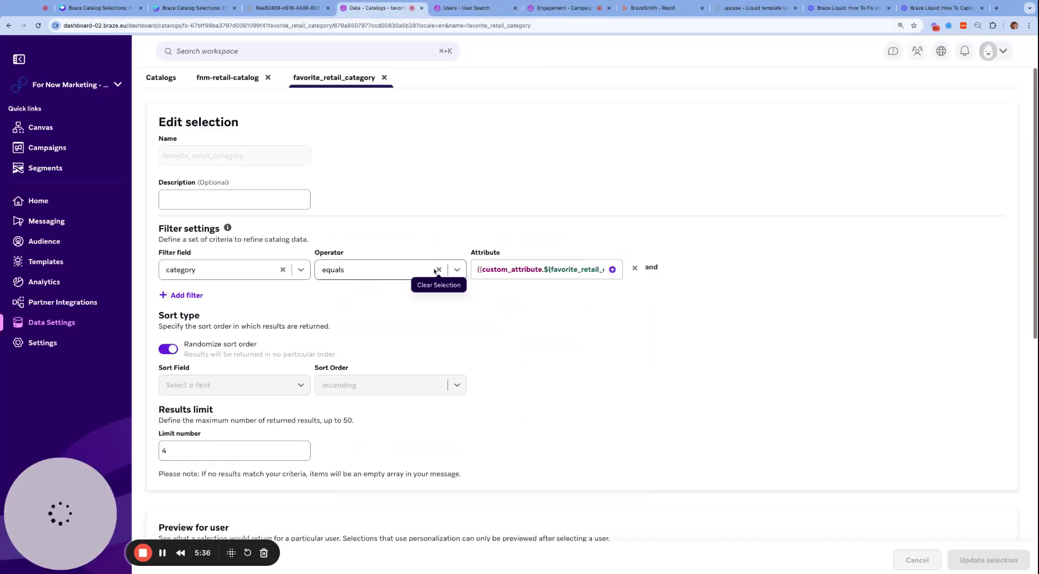
{"action": "left_click", "coordinate": [205, 76]}
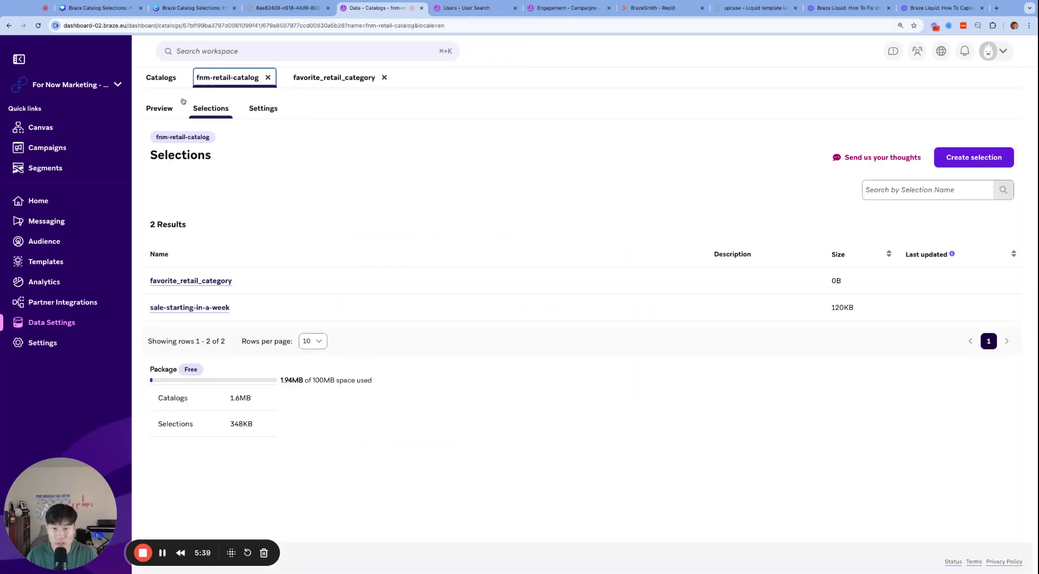
{"action": "left_click", "coordinate": [161, 104]}
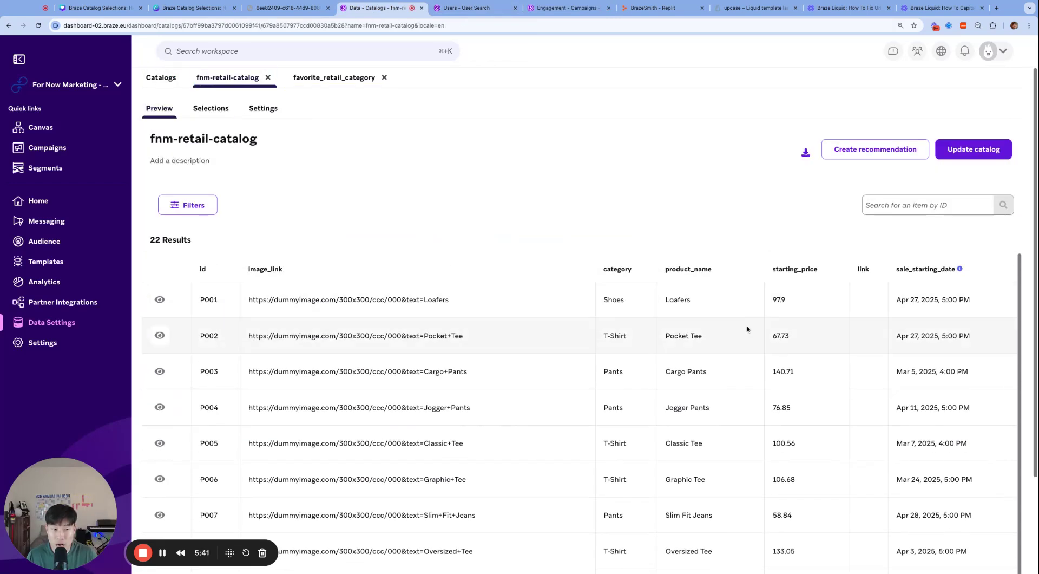
{"action": "left_click", "coordinate": [471, 8]}
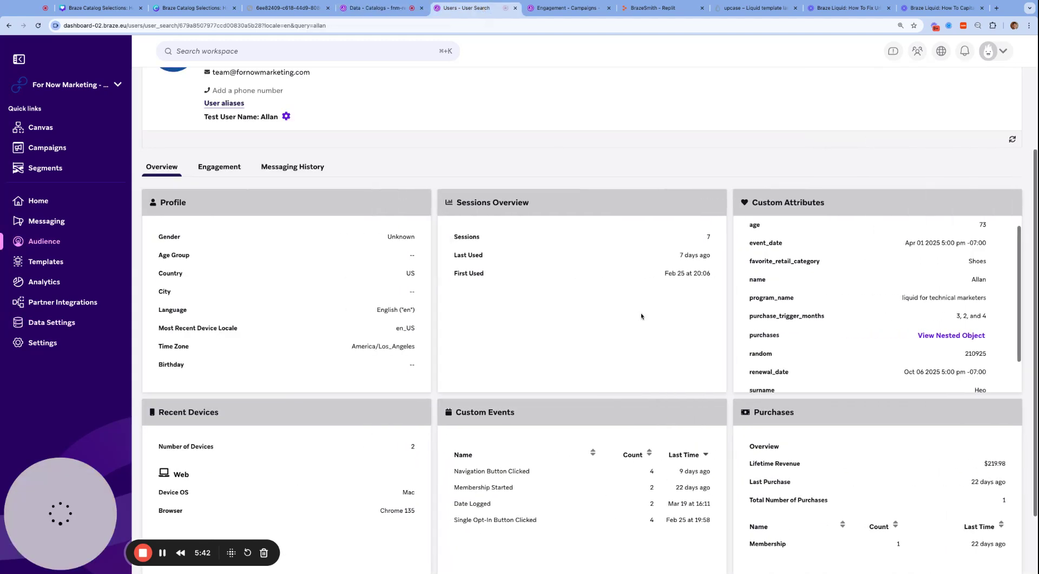
{"action": "left_click_drag", "start_coordinate": [562, 8], "coordinate": [473, 8]}
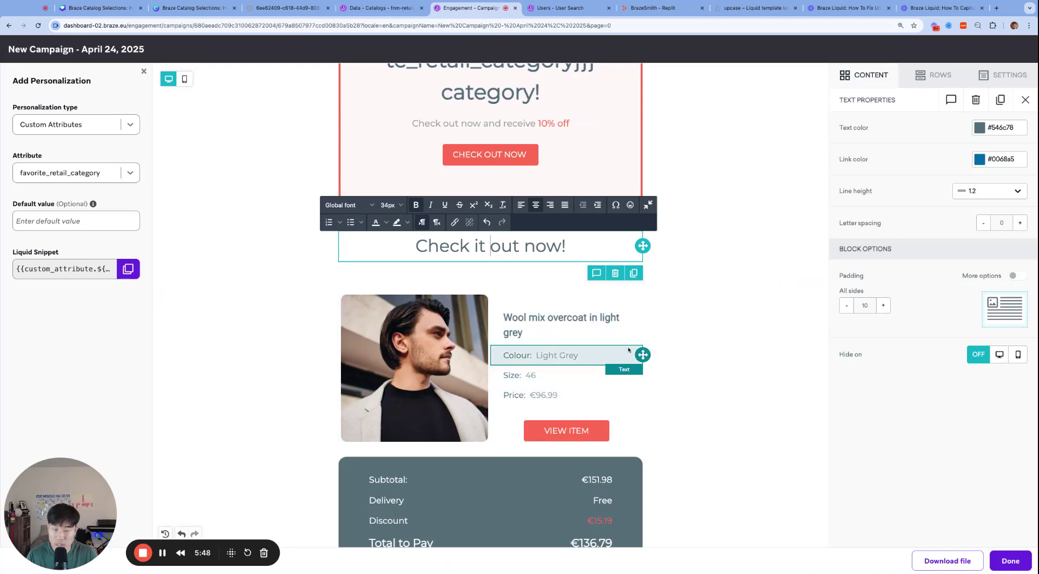
{"action": "scroll", "coordinate": [584, 334], "scroll_direction": "down", "scroll_amount": 1}
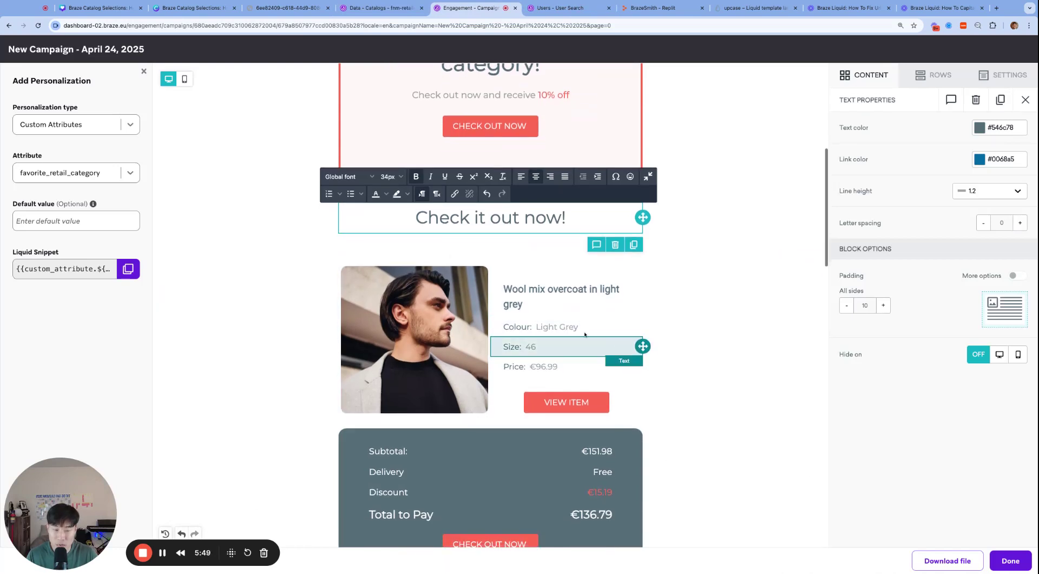
{"action": "left_click", "coordinate": [162, 552]}
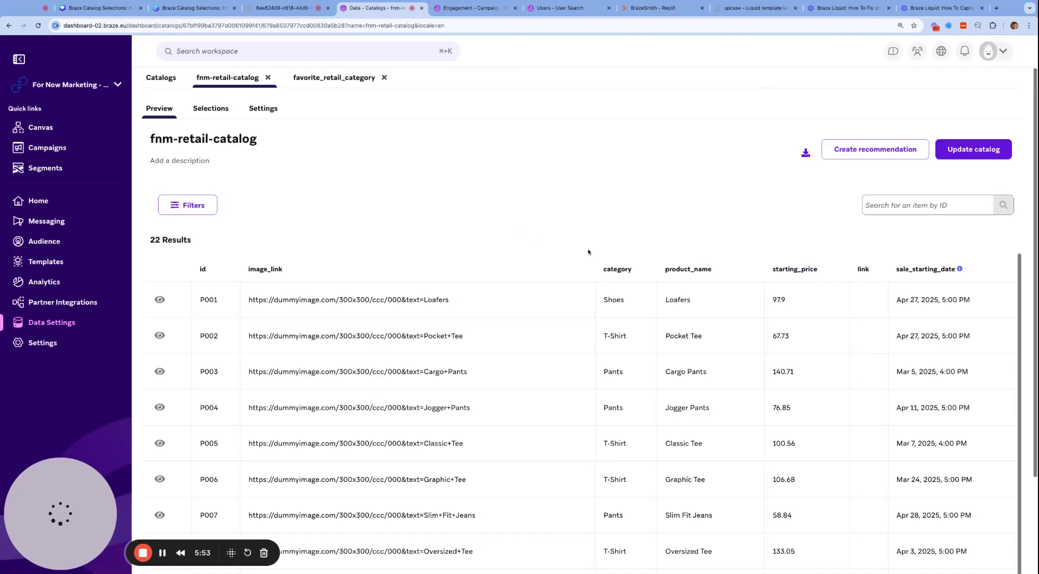
{"action": "double_click", "coordinate": [698, 273]}
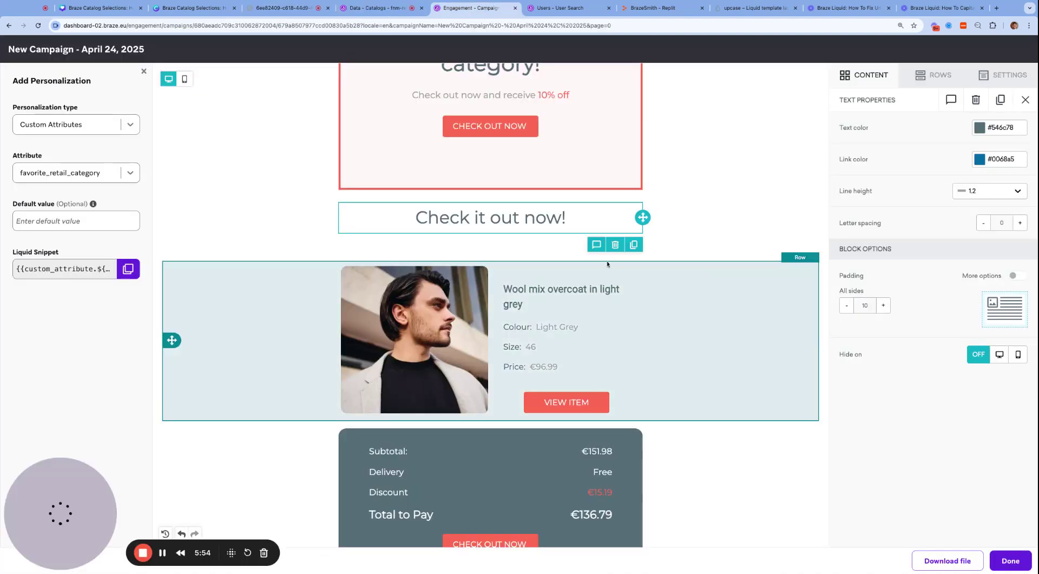
- Start a new line below "FREE SHIPPING ON ORDERS OVER 50€" in the email's first row and set the personalization type to Catalog Items
{"action": "scroll", "coordinate": [539, 292], "scroll_direction": "up", "scroll_amount": 5}
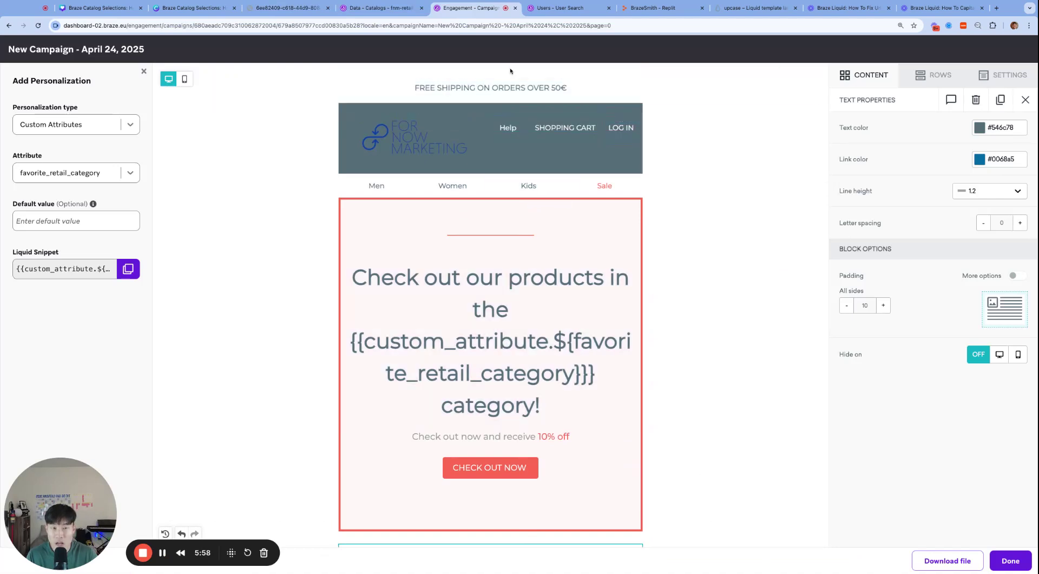
{"action": "left_click", "coordinate": [544, 78]}
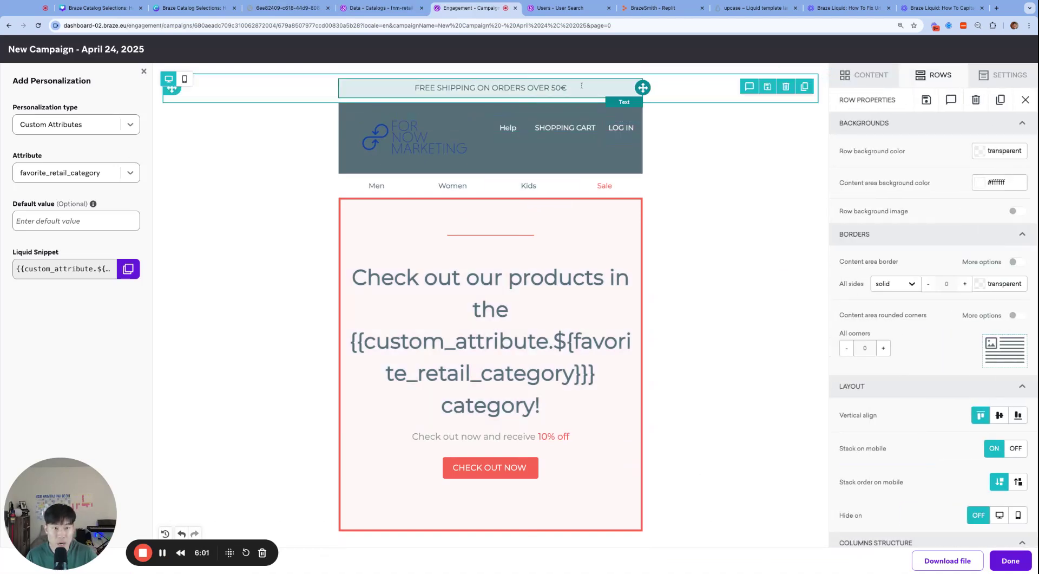
{"action": "left_click", "coordinate": [491, 96]}
{"action": "left_click", "coordinate": [51, 124]}
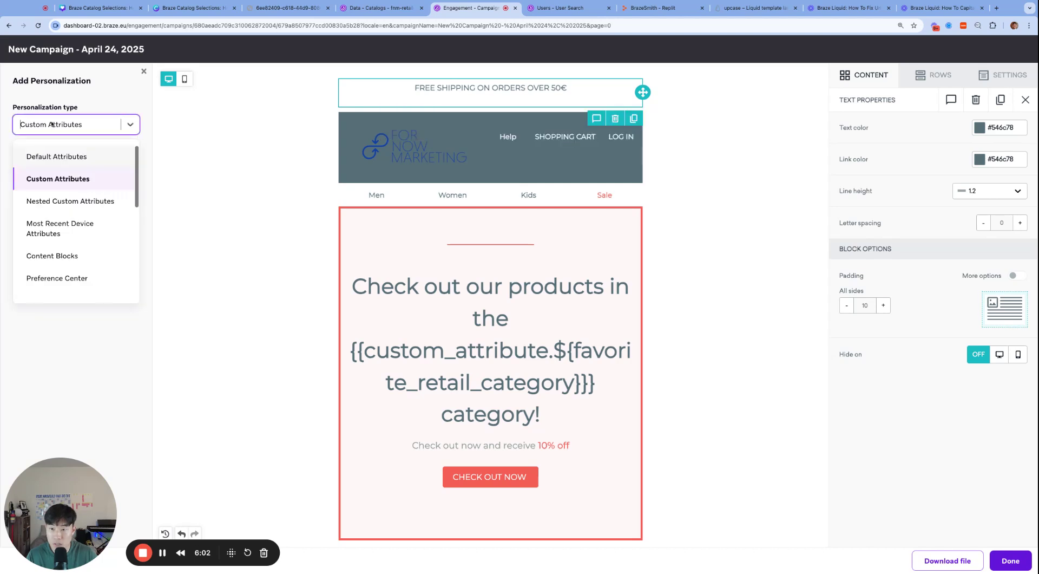
{"action": "type", "text": "catal"}
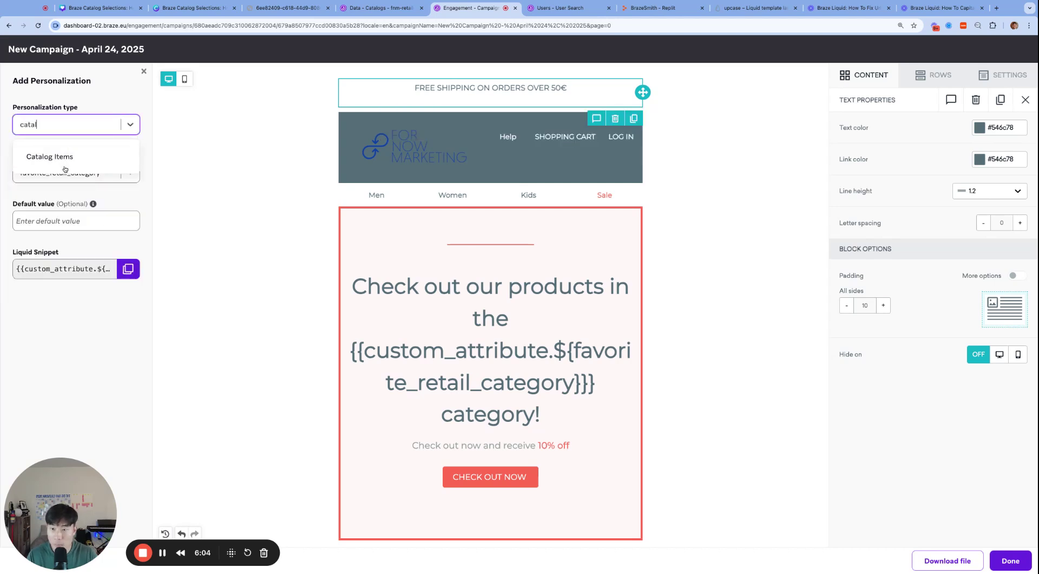
{"action": "left_click", "coordinate": [54, 156]}
- Check the list of selections belonging to fnm-retail-catalog and return to the campaign's email editor
{"action": "left_click", "coordinate": [369, 10]}
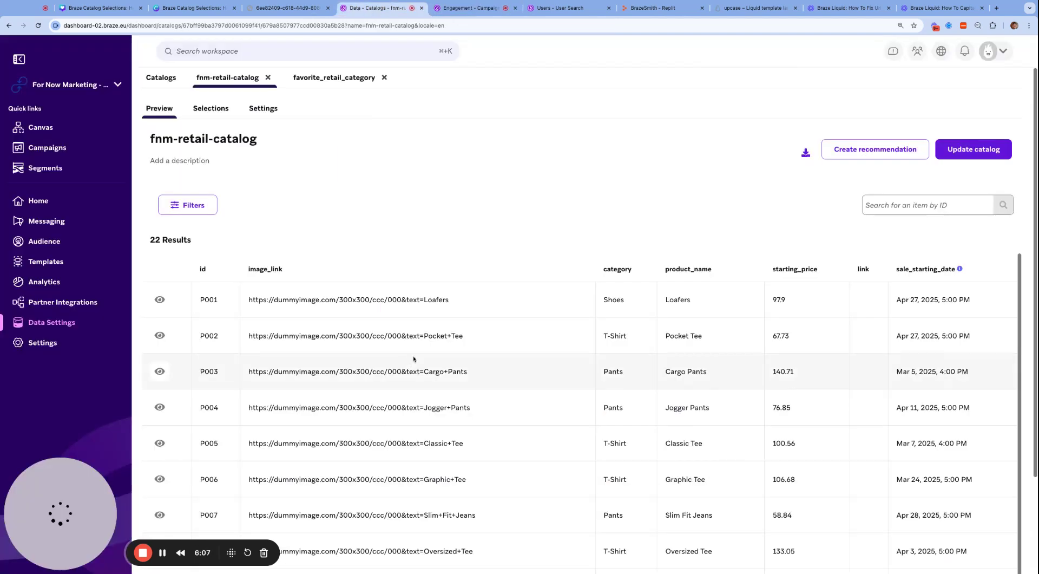
{"action": "left_click", "coordinate": [207, 103]}
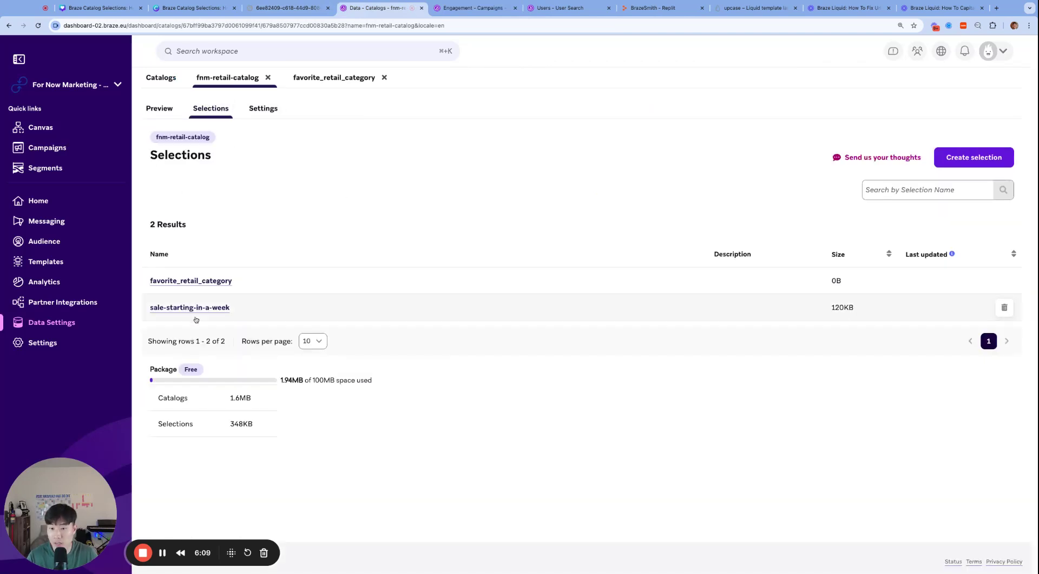
{"action": "left_click", "coordinate": [486, 8]}
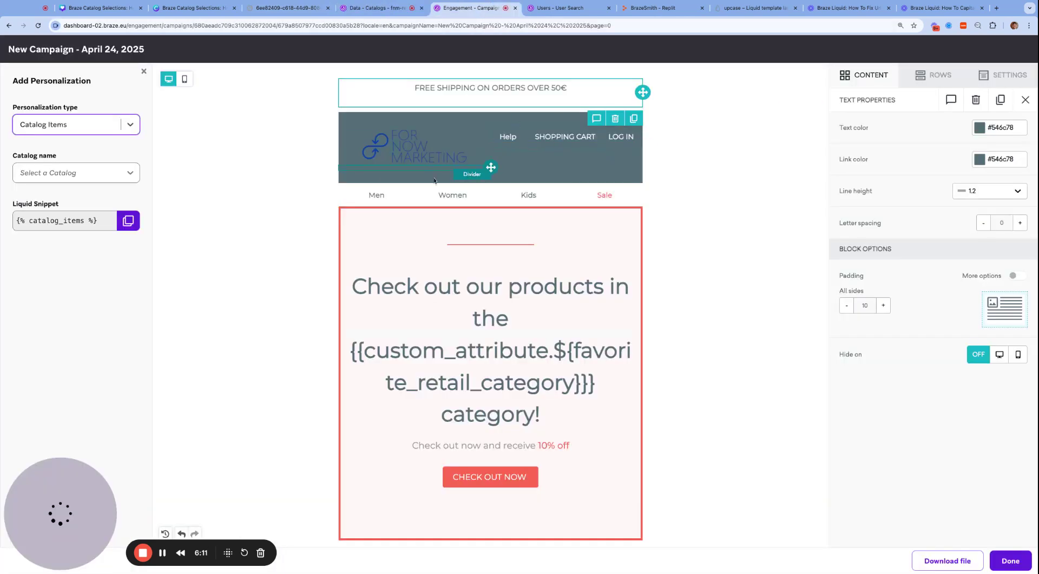
{"action": "scroll", "coordinate": [543, 273], "scroll_direction": "down", "scroll_amount": 3}
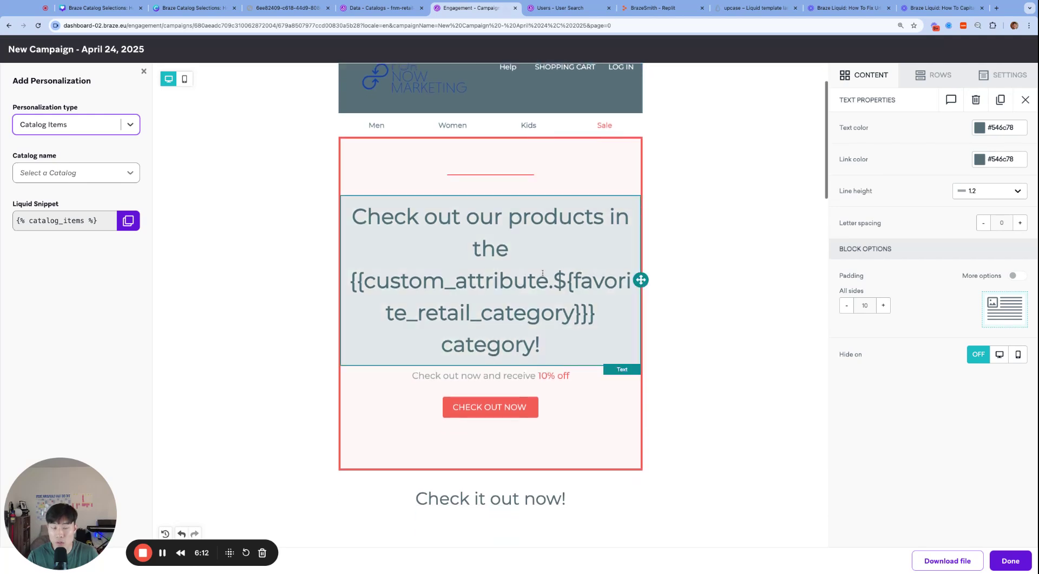
{"action": "scroll", "coordinate": [543, 273], "scroll_direction": "up", "scroll_amount": 3}
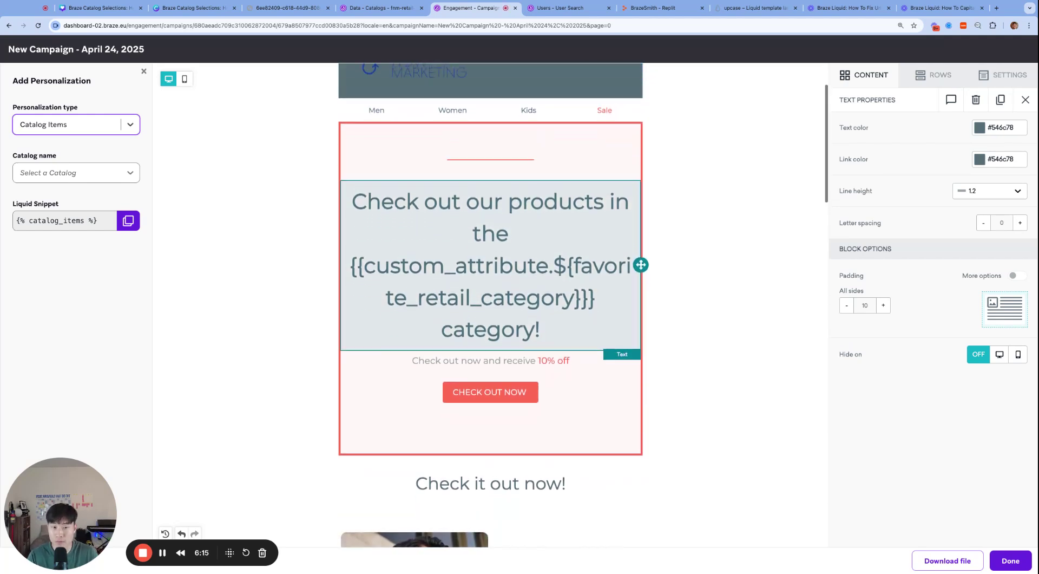
- Generate and copy a Liquid snippet for fnm-retail-catalog that uses the favorite_retail_category selection, without choosing any columns to display
{"action": "left_click", "coordinate": [96, 176]}
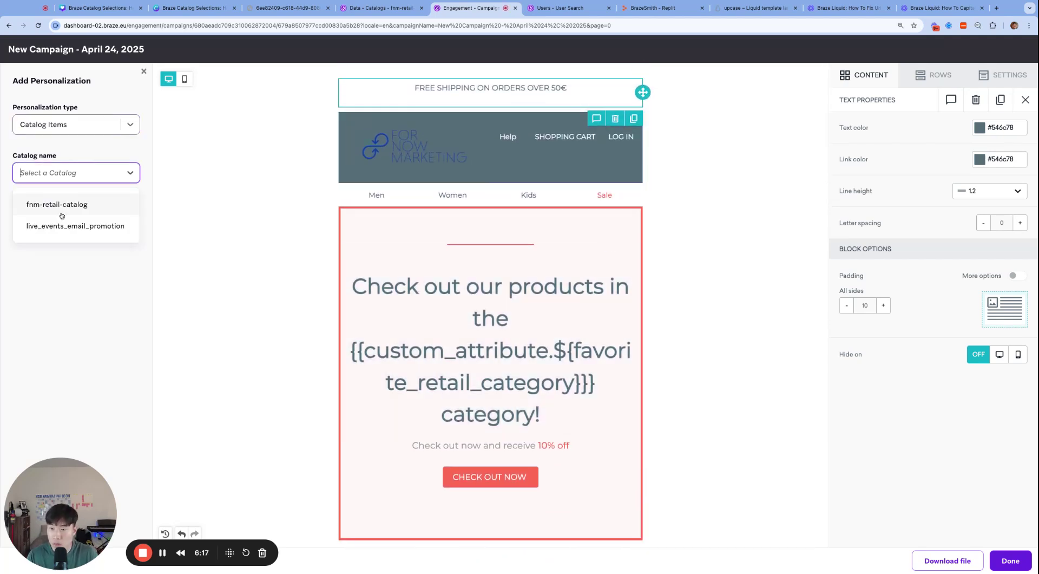
{"action": "left_click", "coordinate": [62, 210]}
{"action": "left_click", "coordinate": [97, 223]}
{"action": "left_click", "coordinate": [67, 282]}
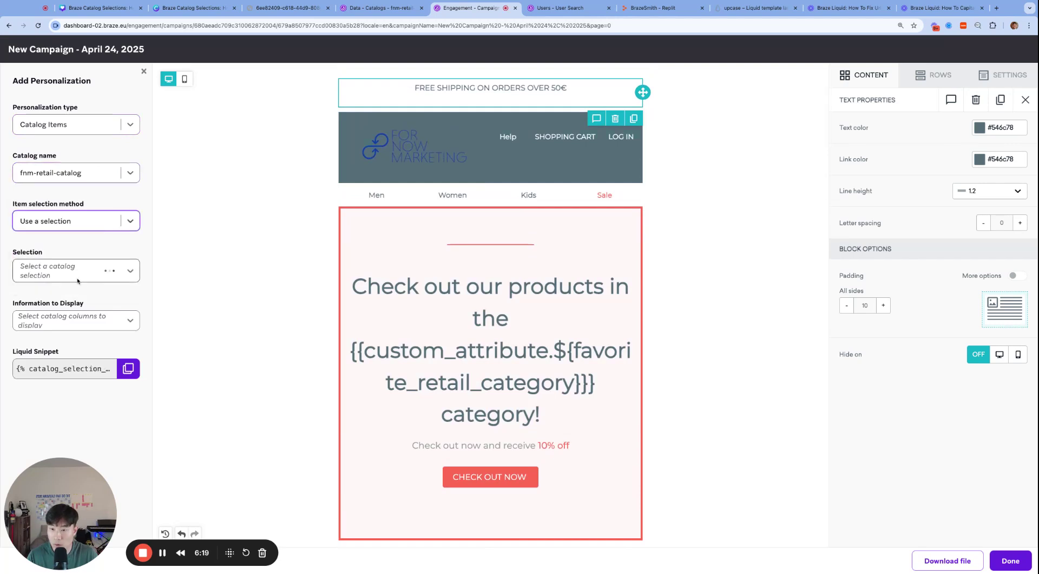
{"action": "left_click", "coordinate": [89, 273]}
{"action": "left_click", "coordinate": [64, 323]}
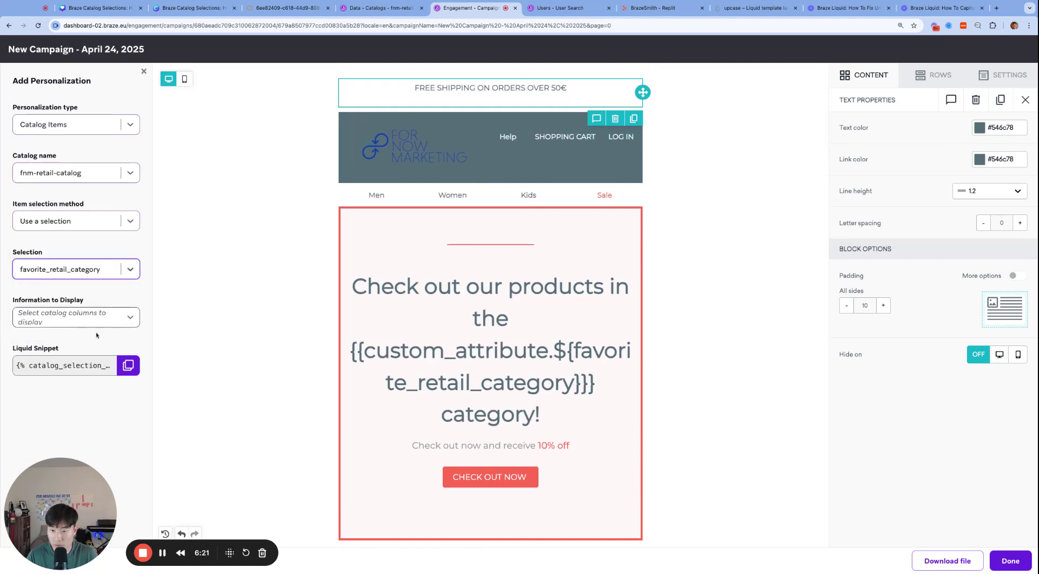
{"action": "left_click", "coordinate": [47, 316]}
{"action": "left_click", "coordinate": [123, 296]}
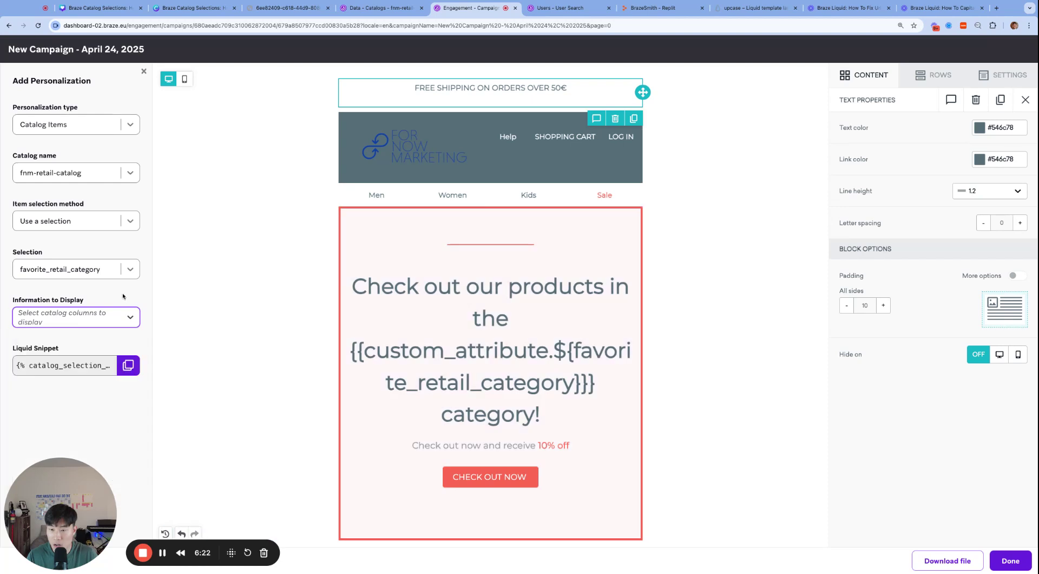
{"action": "left_click", "coordinate": [128, 365]}
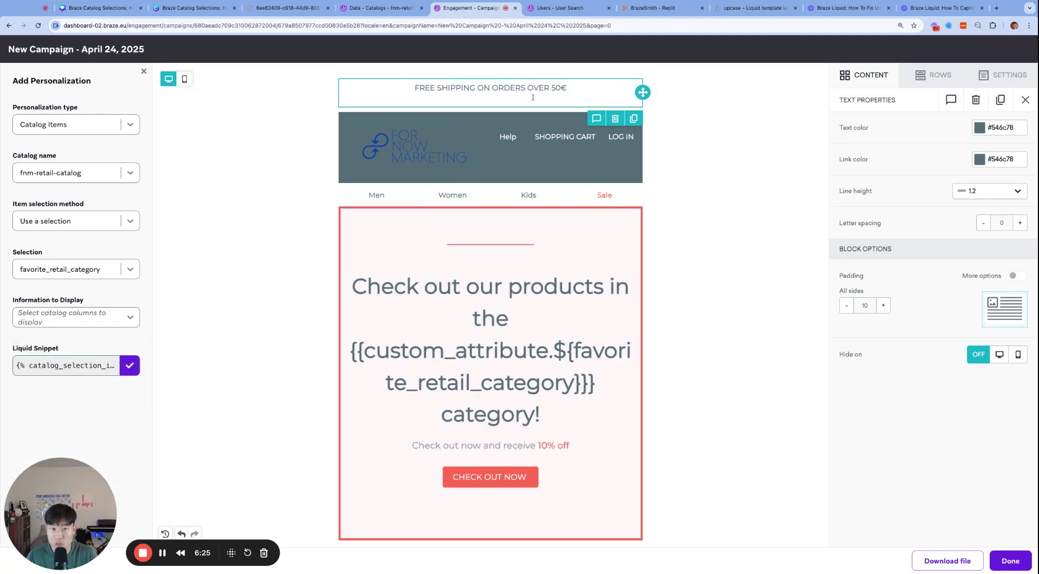
- Paste {% catalog_selection_items fnm-retail-catalog favorite_retail_category %} on the line below the free-shipping text and select that line
{"action": "left_click", "coordinate": [561, 90]}
{"action": "key", "text": "super+v"}
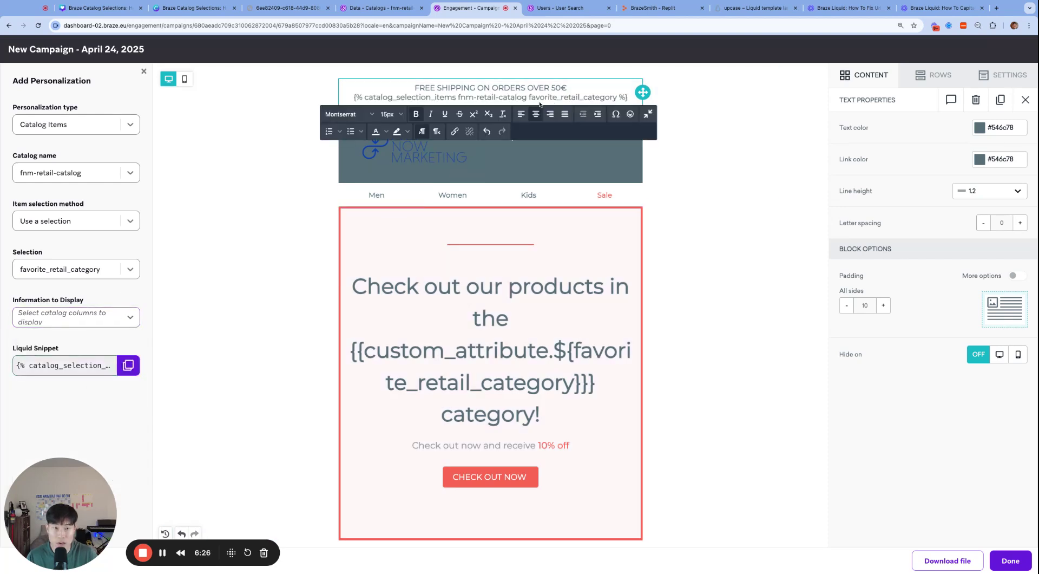
{"action": "triple_click", "coordinate": [489, 98]}
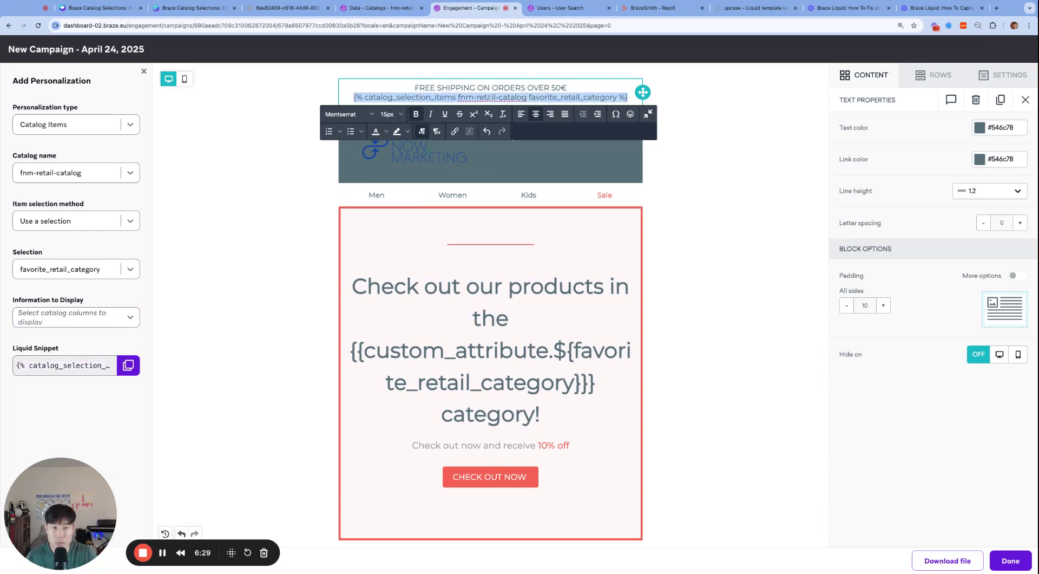
- Recheck the favorite_retail_category selection's filter, sort and results limit settings, and return to the campaign's email editor
{"action": "left_click", "coordinate": [394, 11]}
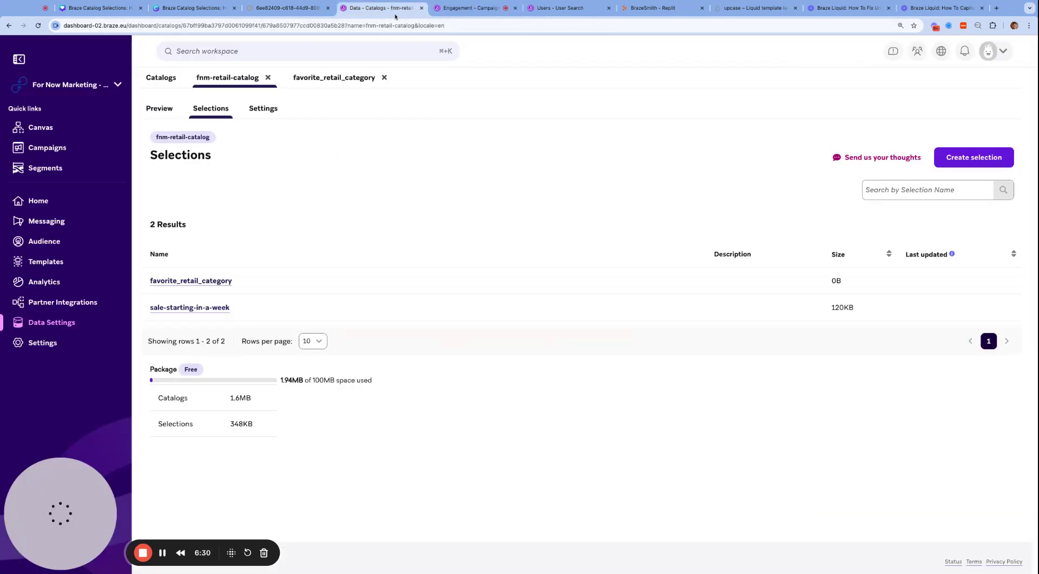
{"action": "left_click", "coordinate": [190, 281]}
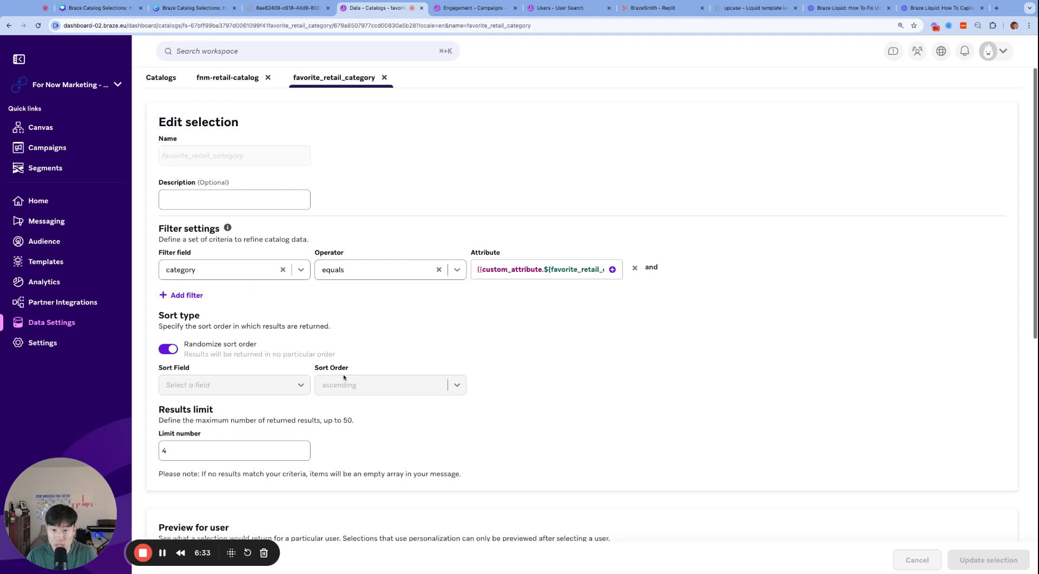
{"action": "left_click", "coordinate": [470, 7]}
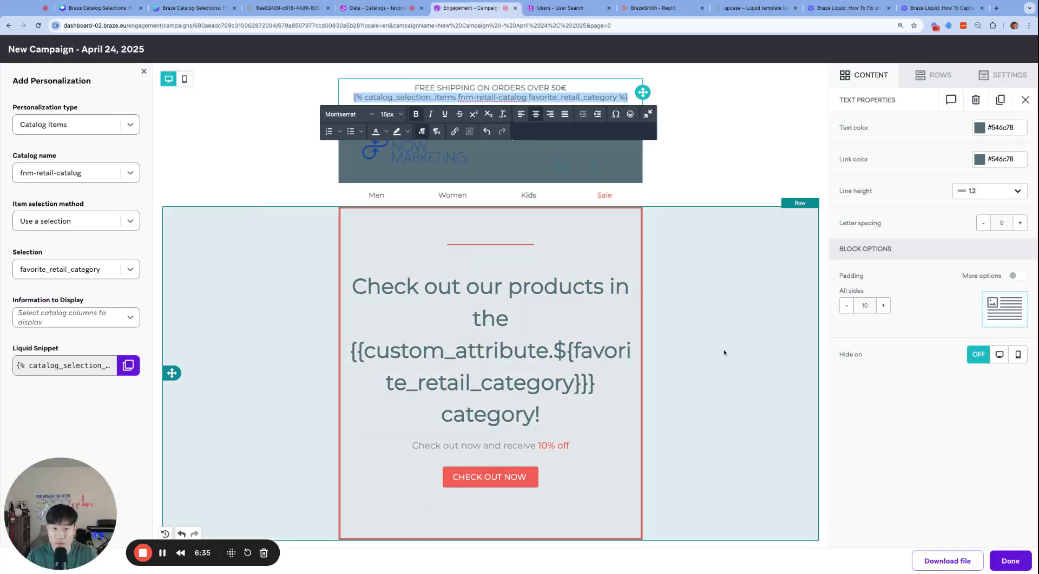
{"action": "left_click", "coordinate": [724, 353]}
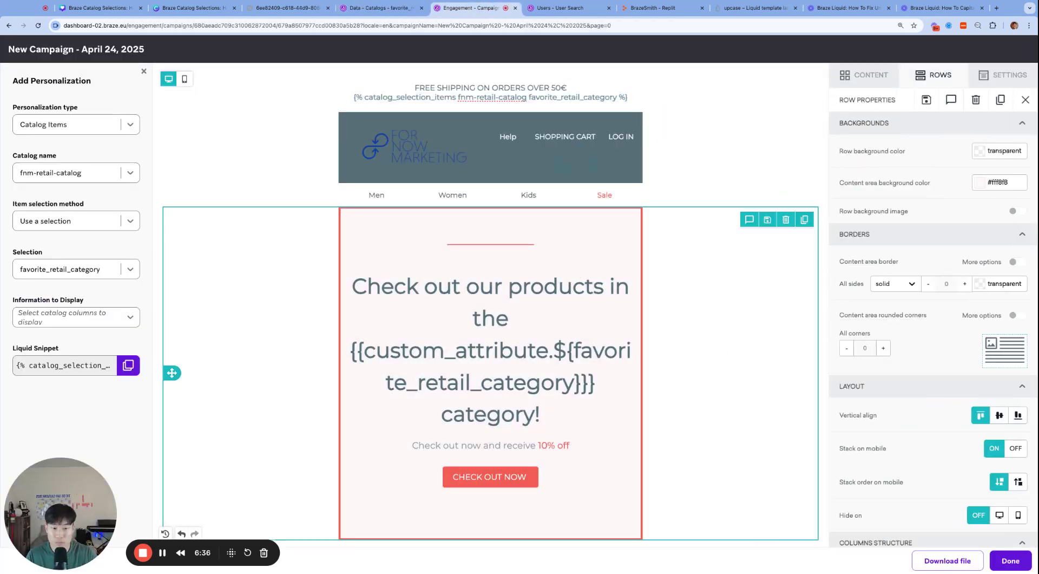
- Replace the product title beside the photo with the start of a Liquid expression, {{items[0]
{"action": "scroll", "coordinate": [692, 352], "scroll_direction": "down", "scroll_amount": 6}
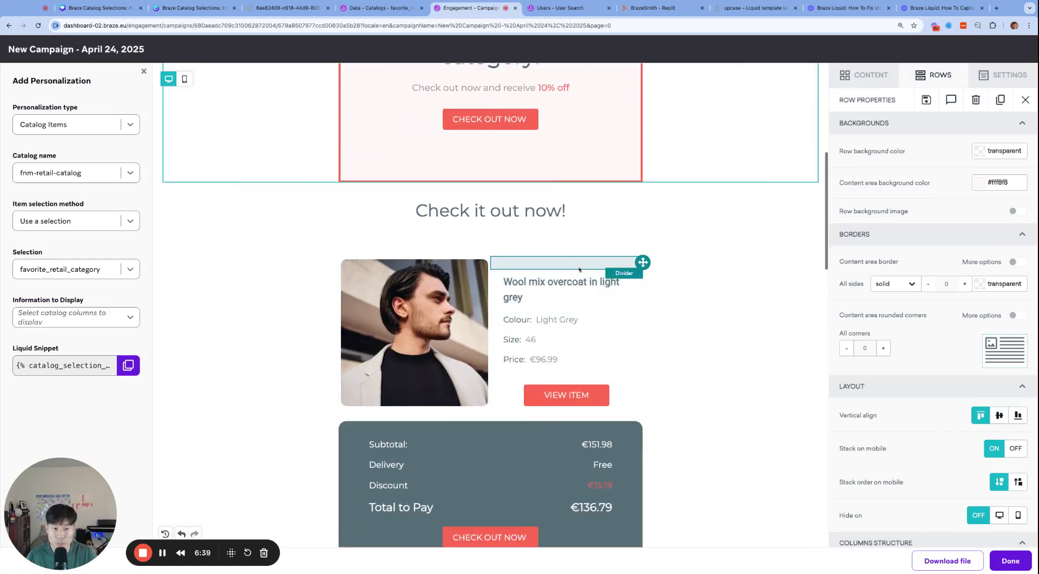
{"action": "left_click", "coordinate": [558, 281]}
{"action": "triple_click", "coordinate": [558, 282]}
{"action": "type", "text": "{{"}
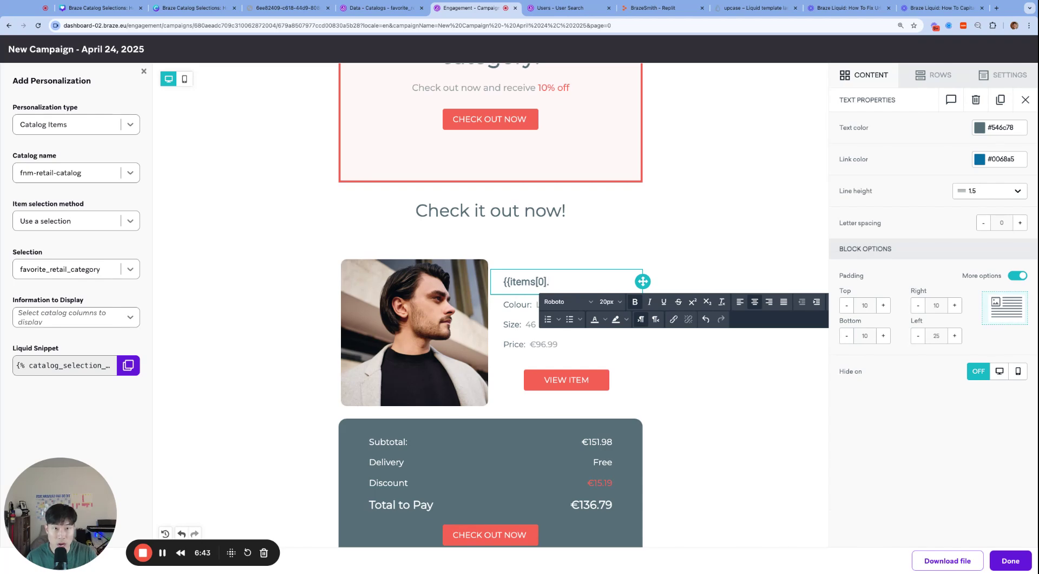
- Check the column names in the fnm-retail-catalog preview and return to the campaign's email editor
{"action": "key", "text": "ctrl+shift+Tab"}
{"action": "left_click", "coordinate": [206, 79]}
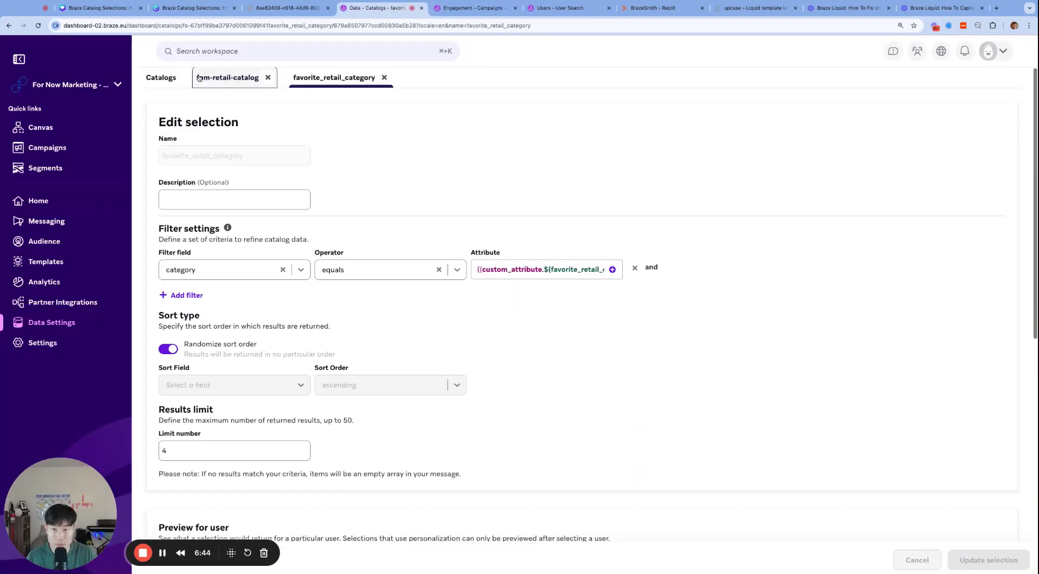
{"action": "left_click", "coordinate": [159, 109]}
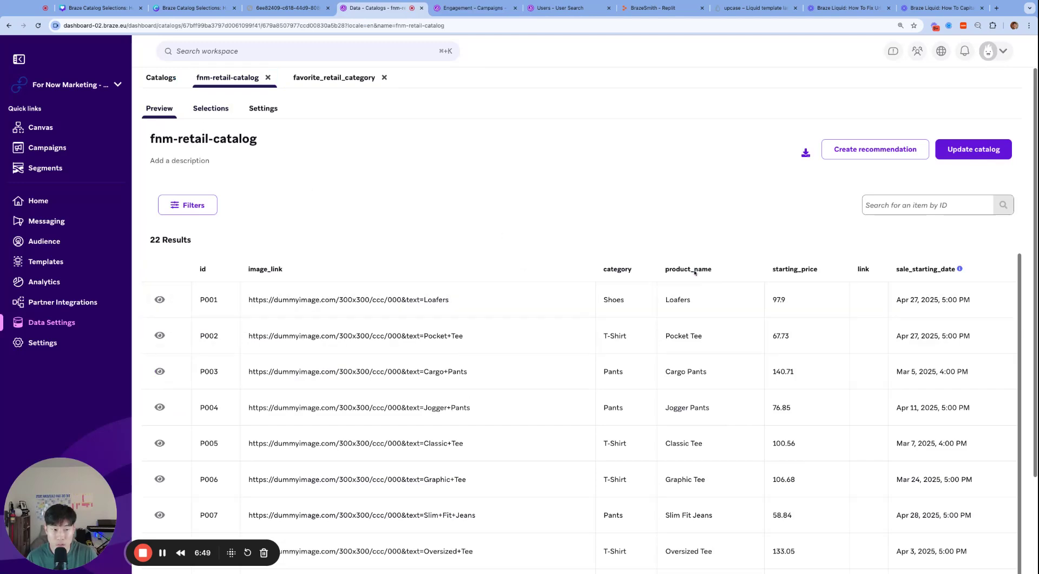
{"action": "key", "text": "ctrl+Tab"}
{"action": "key", "text": "super+v"}
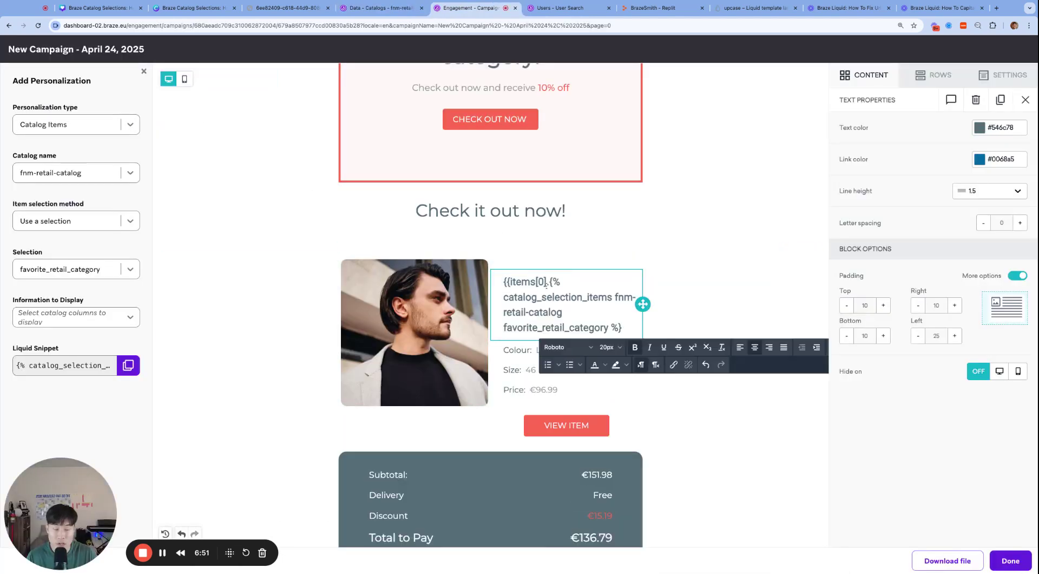
{"action": "key", "text": "super+z"}
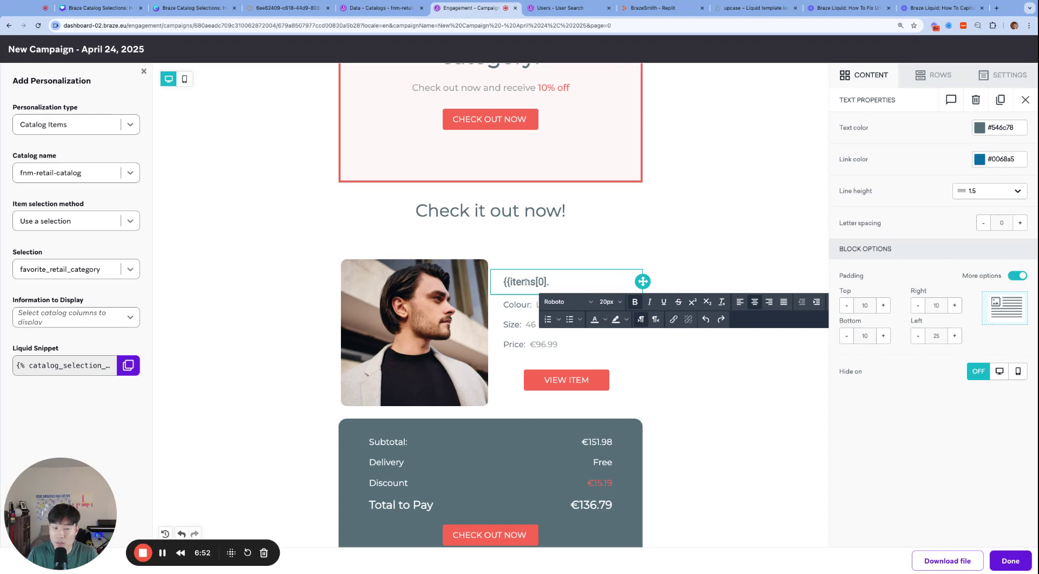
{"action": "key", "text": "super+v"}
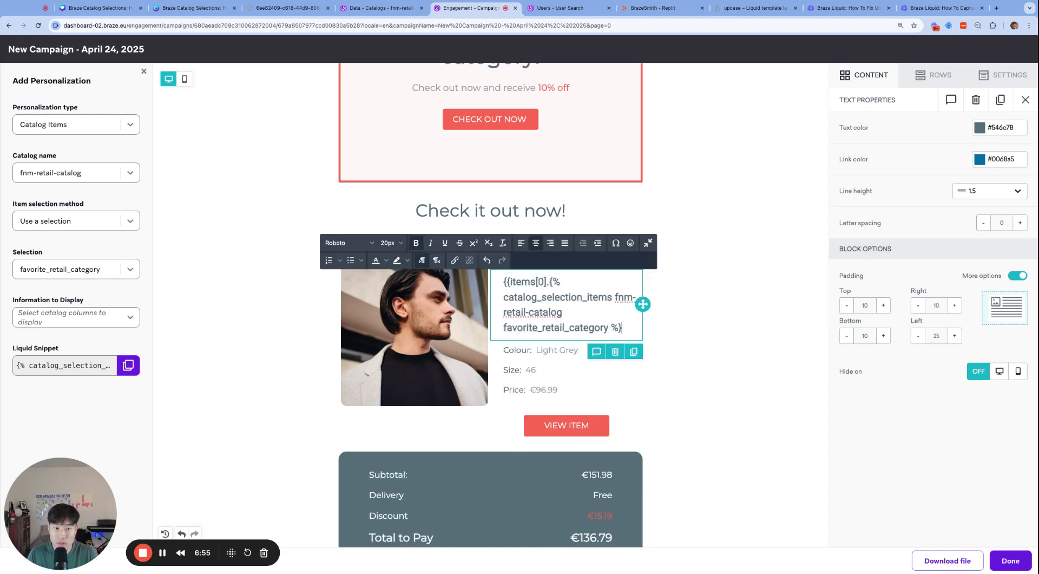
{"action": "key", "text": "super+z"}
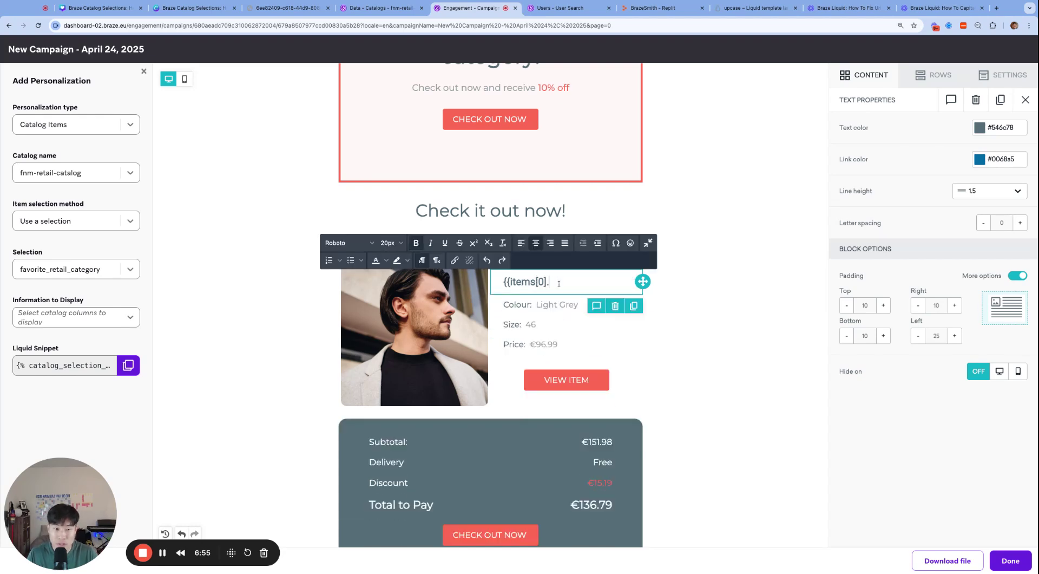
- Copy the product_name column name from the catalog and complete the product title as {{items[0].product_name}}
{"action": "left_click", "coordinate": [382, 9]}
{"action": "double_click", "coordinate": [701, 270]}
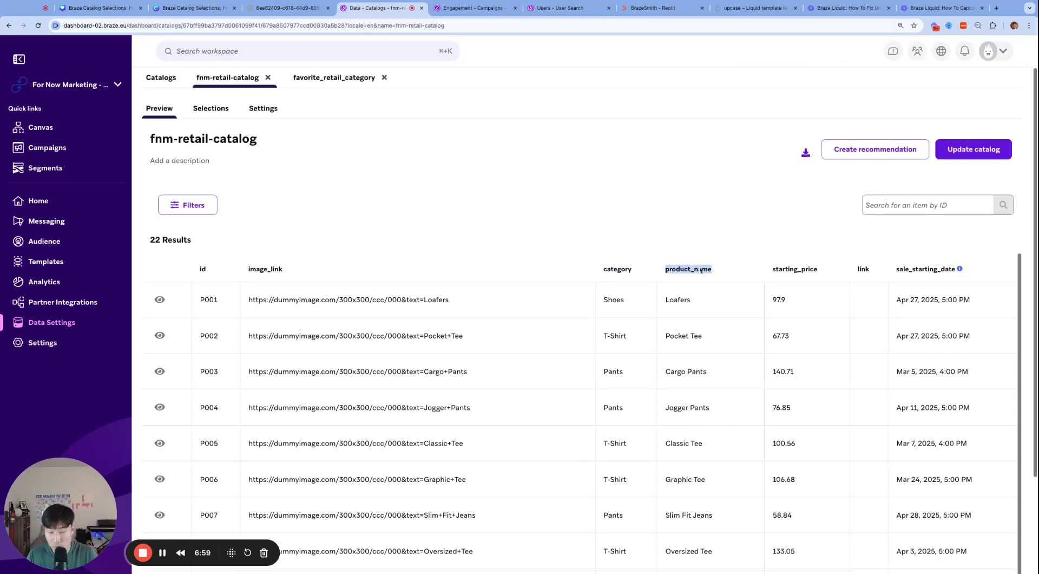
{"action": "key", "text": "super+c"}
{"action": "key", "text": "ctrl+Tab"}
{"action": "key", "text": "super+v"}
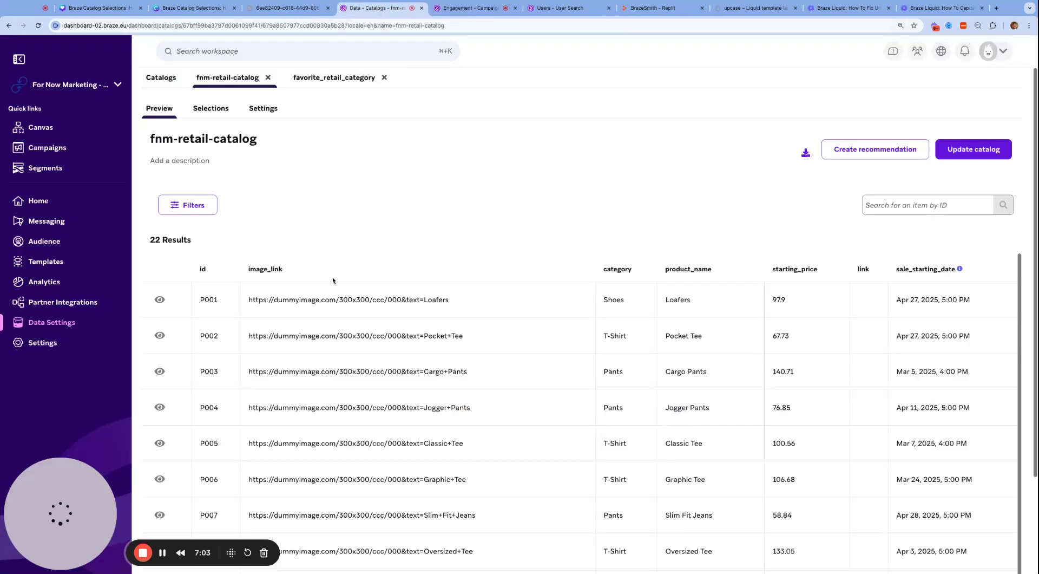
- Review the favorite_retail_category selection's preview results for the chosen user, and return to the items expression in the email's product title
{"action": "left_click", "coordinate": [379, 9]}
{"action": "left_click", "coordinate": [195, 110]}
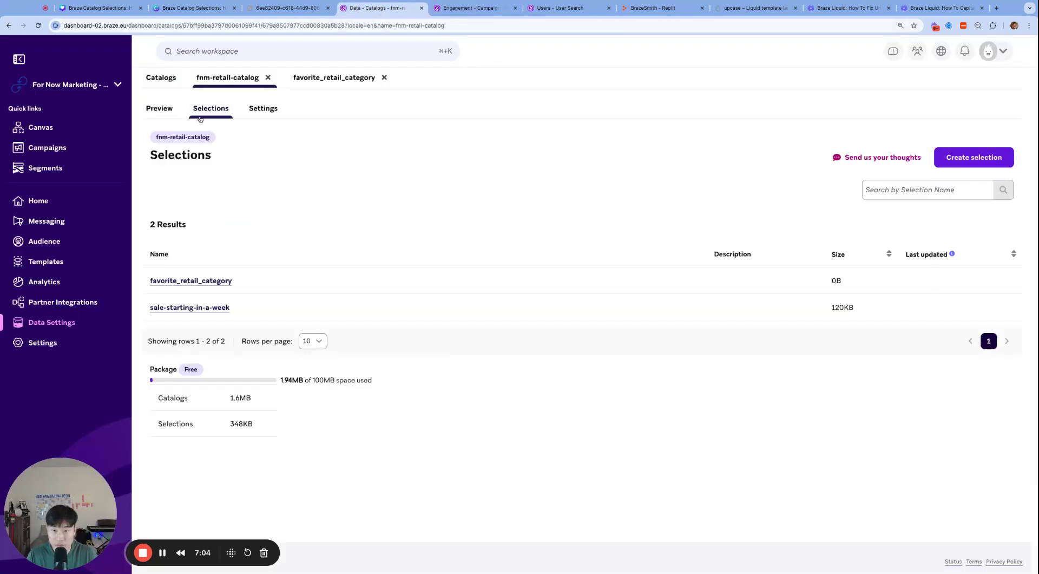
{"action": "left_click", "coordinate": [216, 281]}
{"action": "scroll", "coordinate": [303, 330], "scroll_direction": "down", "scroll_amount": 8}
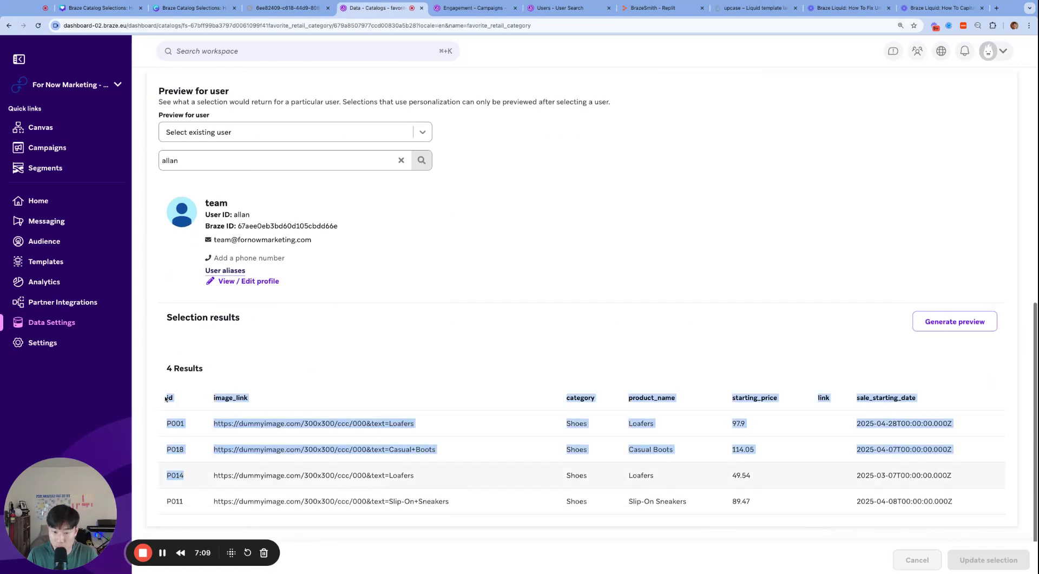
{"action": "left_click", "coordinate": [472, 8]}
{"action": "double_click", "coordinate": [522, 281]}
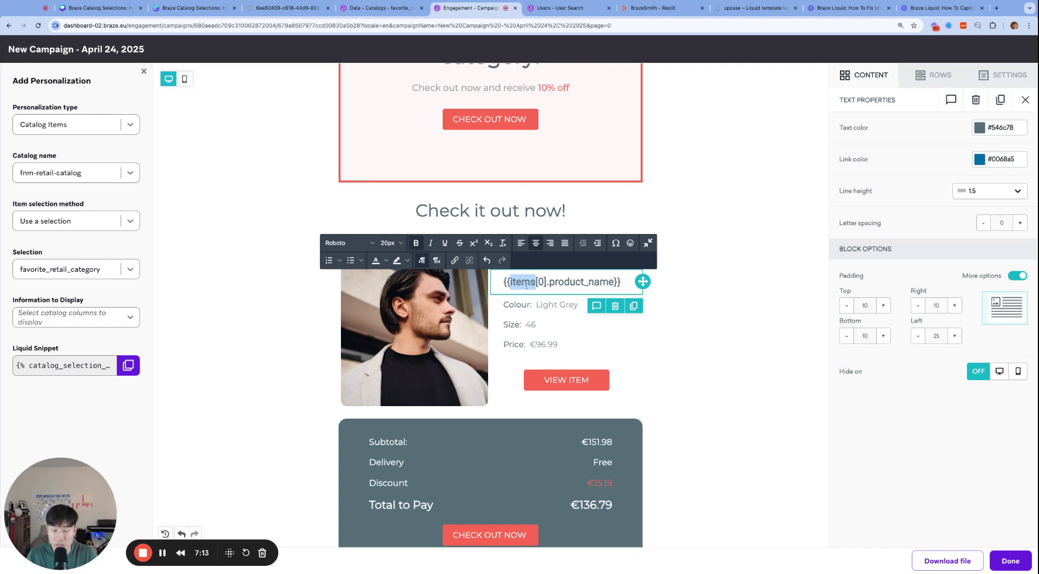
- Review the catalog selection tag and product title in the email, and preview the message as a random user
{"action": "left_click", "coordinate": [583, 171]}
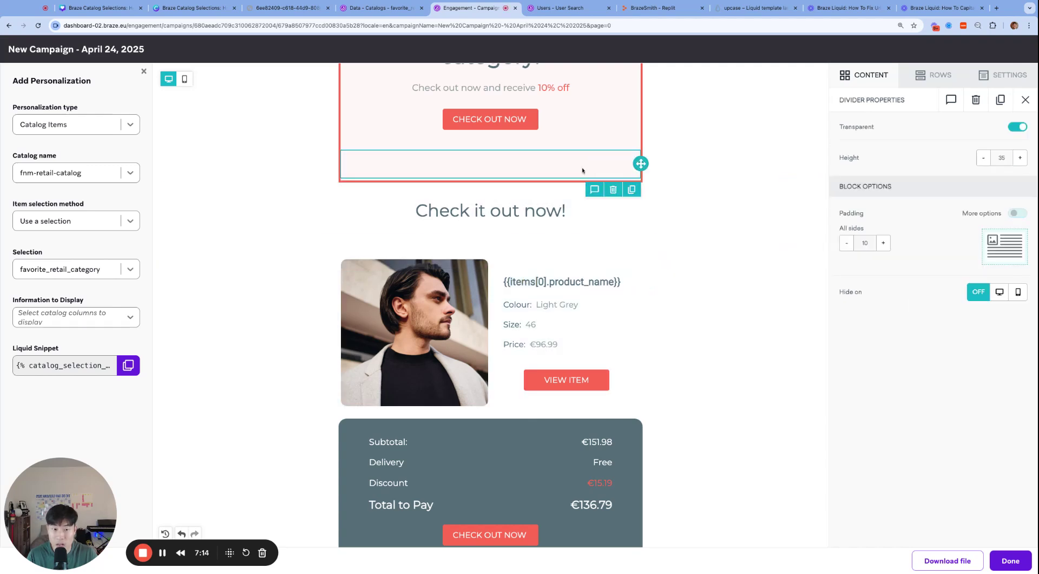
{"action": "scroll", "coordinate": [532, 287], "scroll_direction": "up", "scroll_amount": 2}
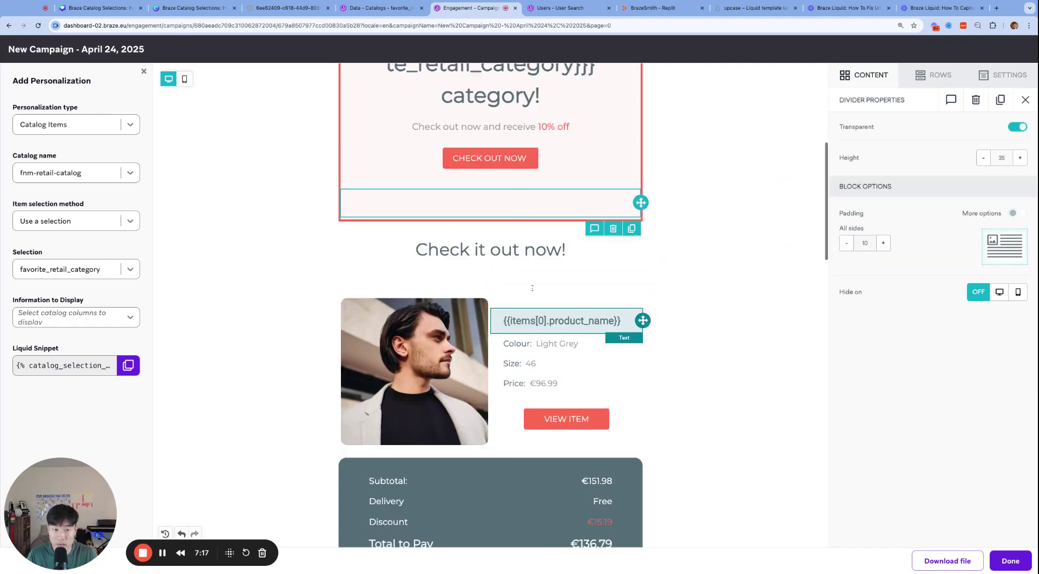
{"action": "scroll", "coordinate": [532, 288], "scroll_direction": "up", "scroll_amount": 10}
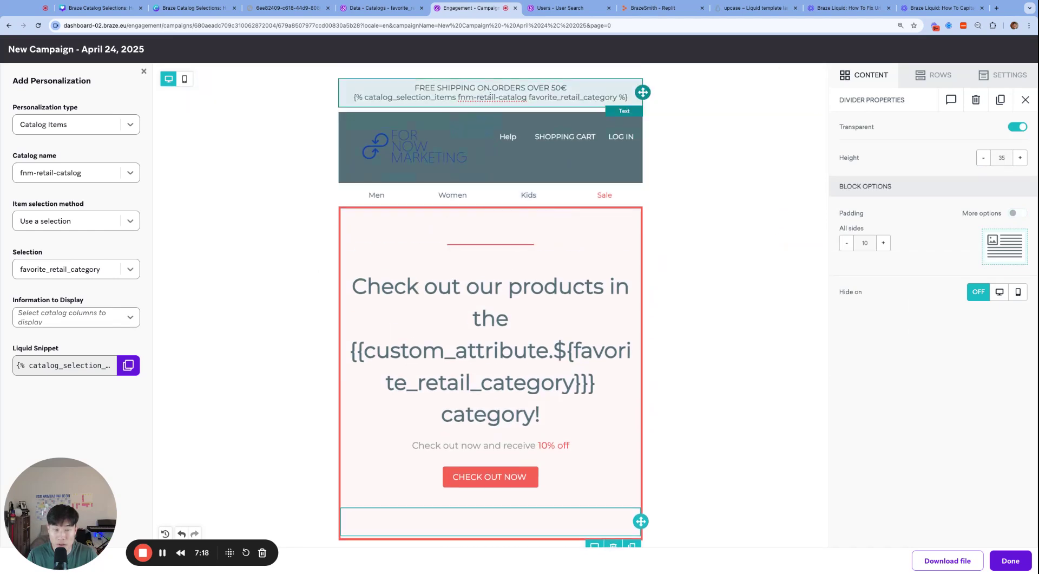
{"action": "scroll", "coordinate": [554, 303], "scroll_direction": "down", "scroll_amount": 6}
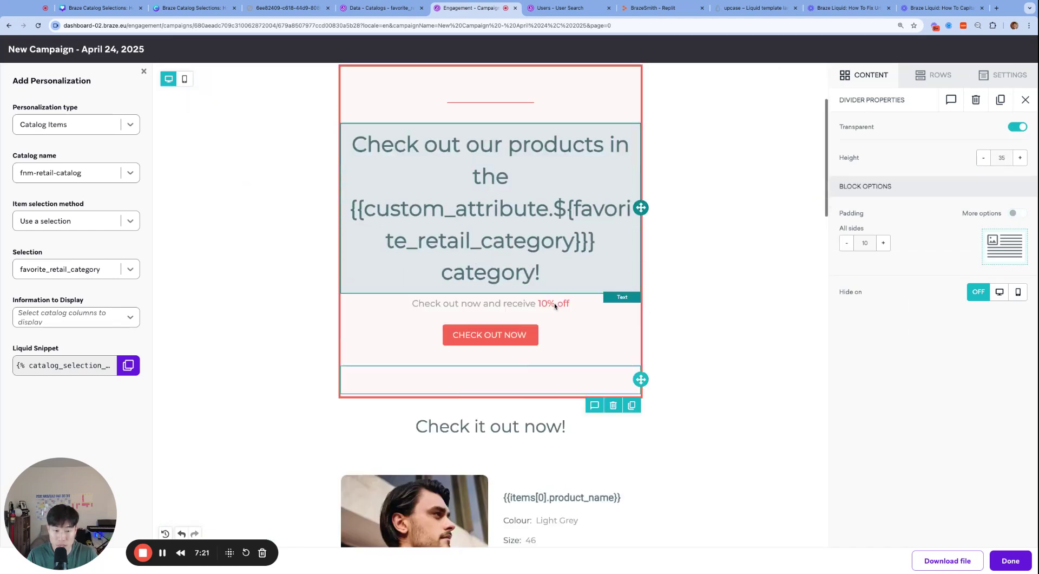
{"action": "scroll", "coordinate": [588, 427], "scroll_direction": "down", "scroll_amount": 2}
{"action": "scroll", "coordinate": [552, 370], "scroll_direction": "down", "scroll_amount": 2}
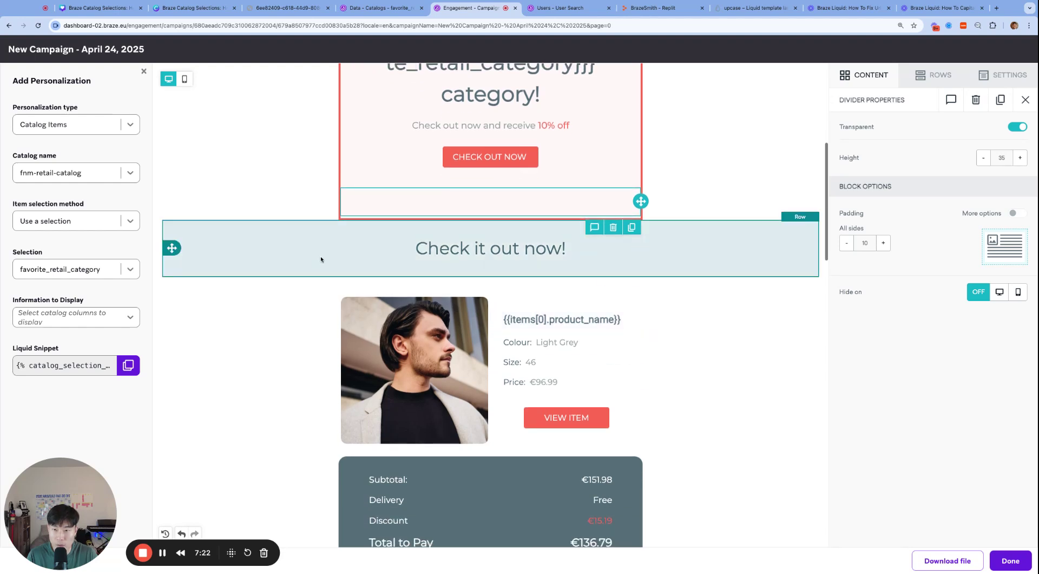
{"action": "left_click", "coordinate": [144, 71]}
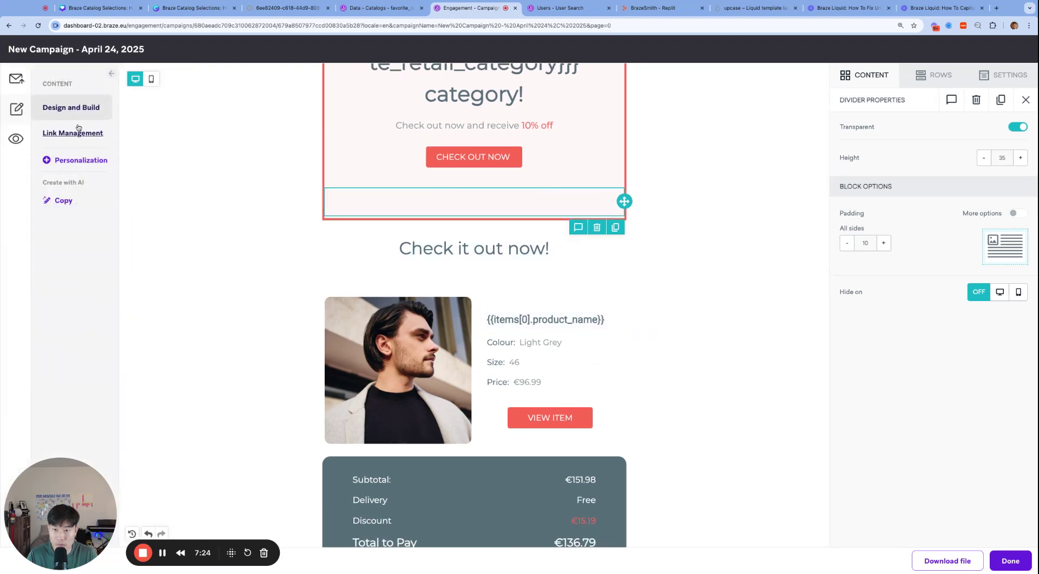
{"action": "left_click", "coordinate": [16, 139]}
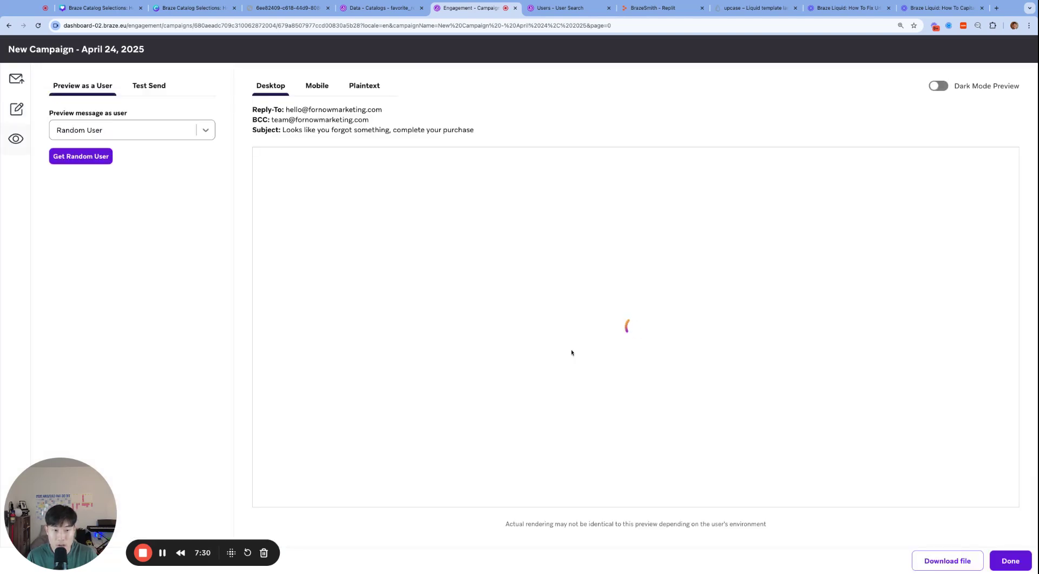
{"action": "scroll", "coordinate": [677, 330], "scroll_direction": "down", "scroll_amount": 5}
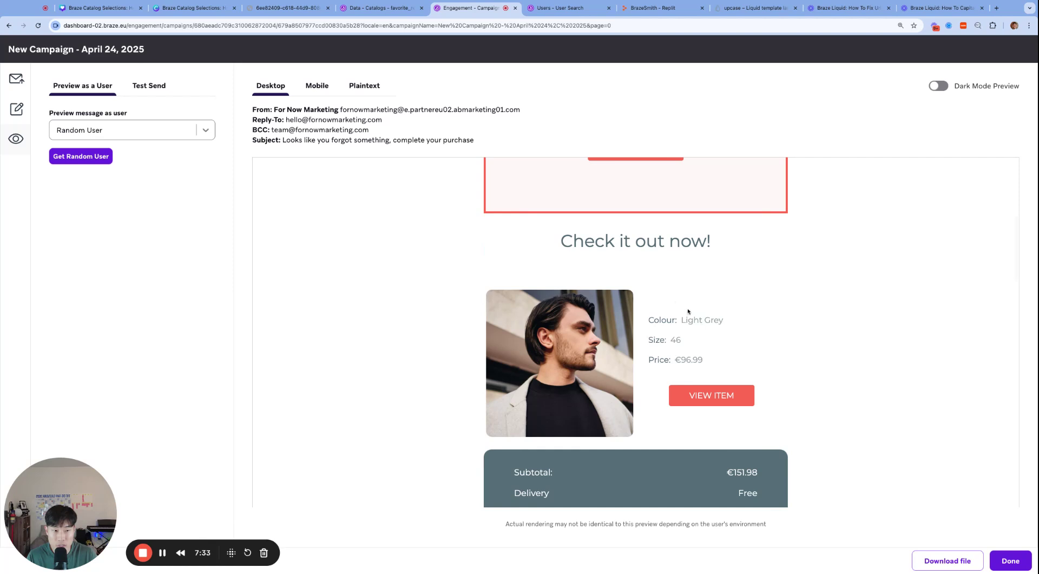
{"action": "scroll", "coordinate": [553, 268], "scroll_direction": "up", "scroll_amount": 2}
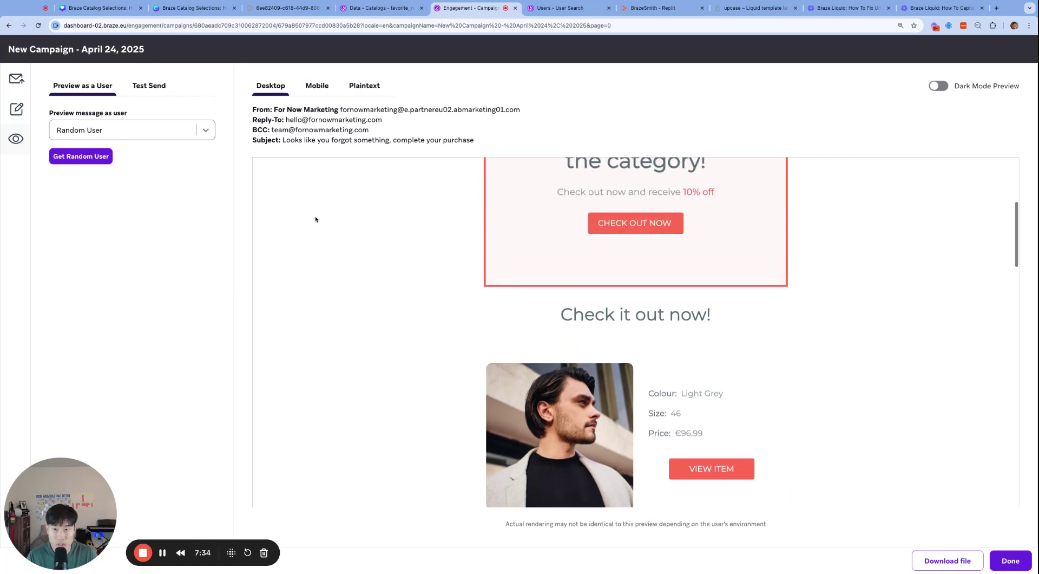
- Preview the email as a specific user found by user ID, and check the headline and product block
{"action": "left_click", "coordinate": [165, 136]}
{"action": "left_click", "coordinate": [97, 183]}
{"action": "left_click", "coordinate": [103, 158]}
{"action": "type", "text": "allan"}
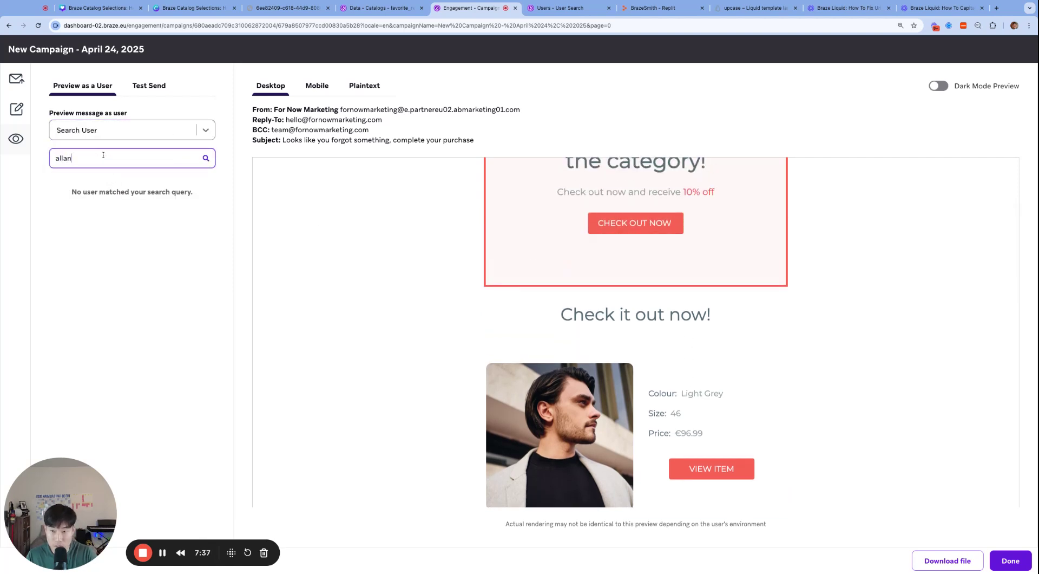
{"action": "key", "text": "Return"}
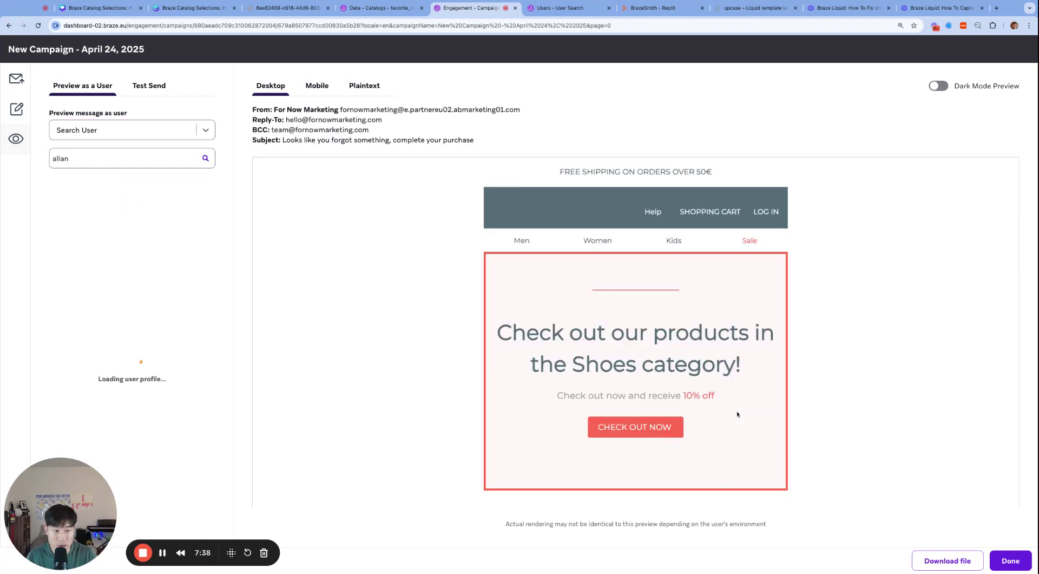
{"action": "scroll", "coordinate": [738, 413], "scroll_direction": "down", "scroll_amount": 3}
{"action": "scroll", "coordinate": [737, 414], "scroll_direction": "down", "scroll_amount": 3}
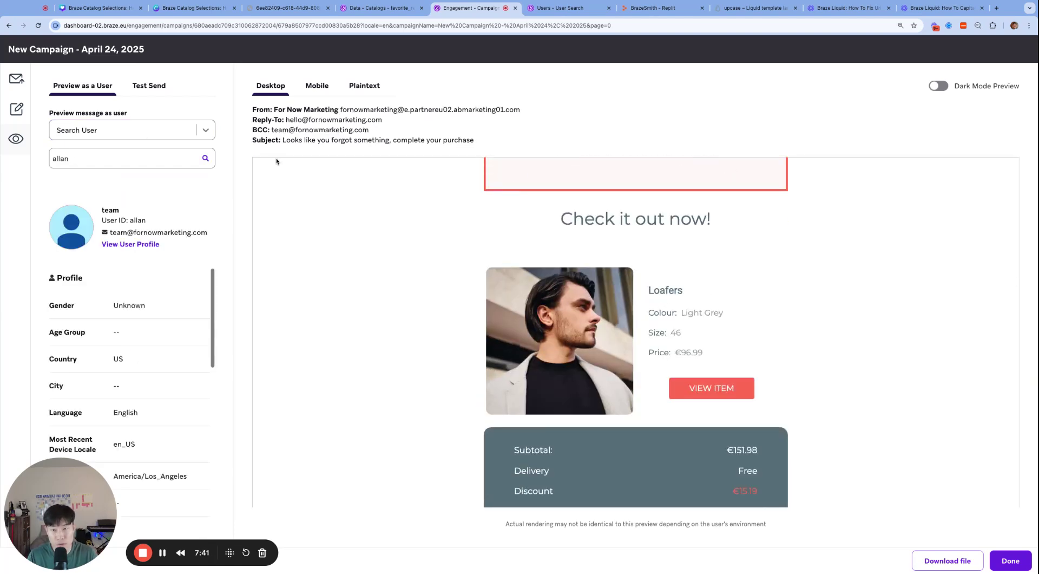
- Leave the email preview, look up the price column's name in the selection's results, and return to the email design
{"action": "left_click", "coordinate": [23, 112]}
{"action": "left_click", "coordinate": [388, 8]}
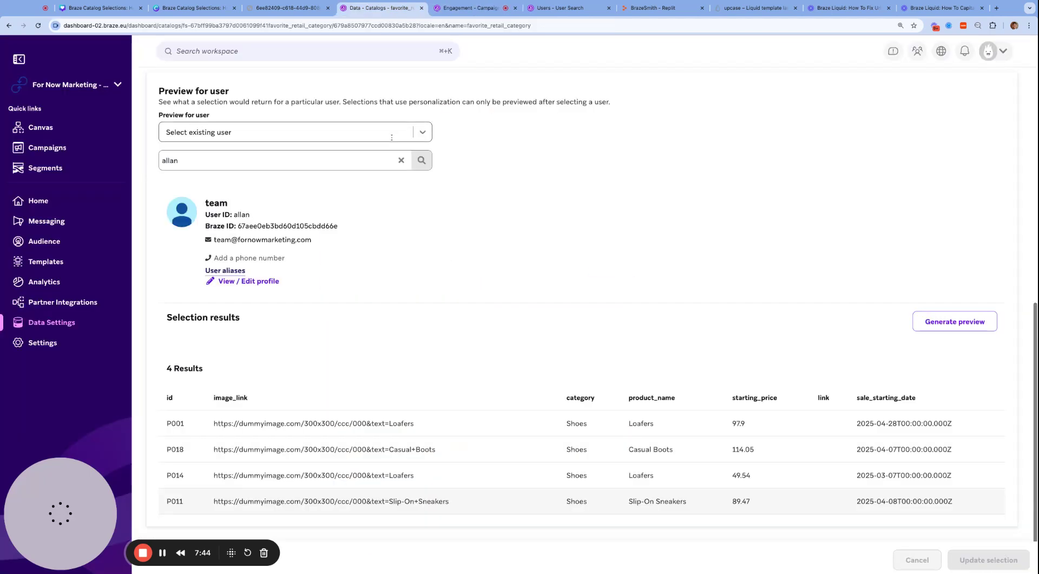
{"action": "double_click", "coordinate": [758, 397]}
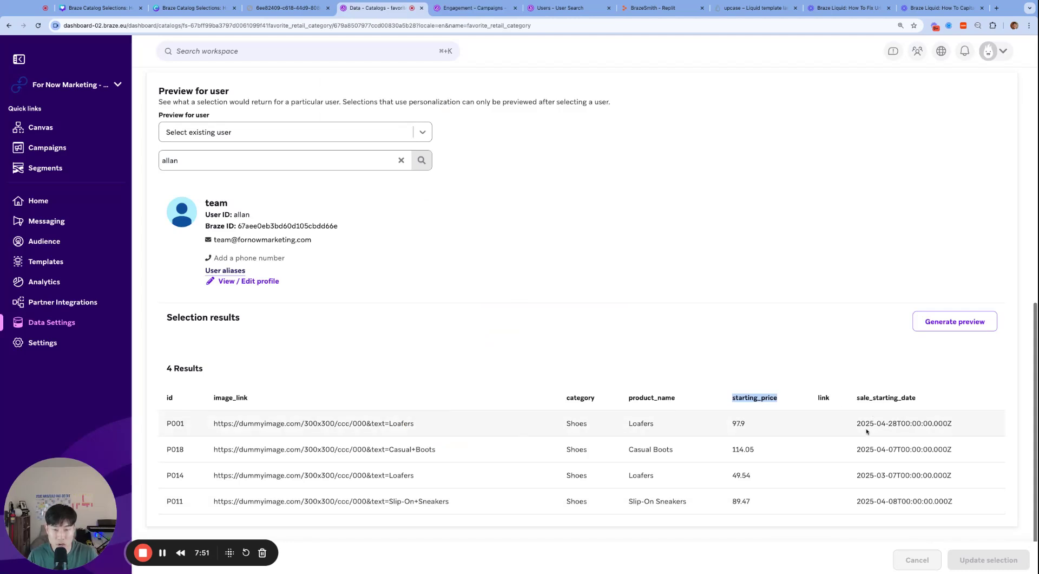
{"action": "key", "text": "ctrl+Tab"}
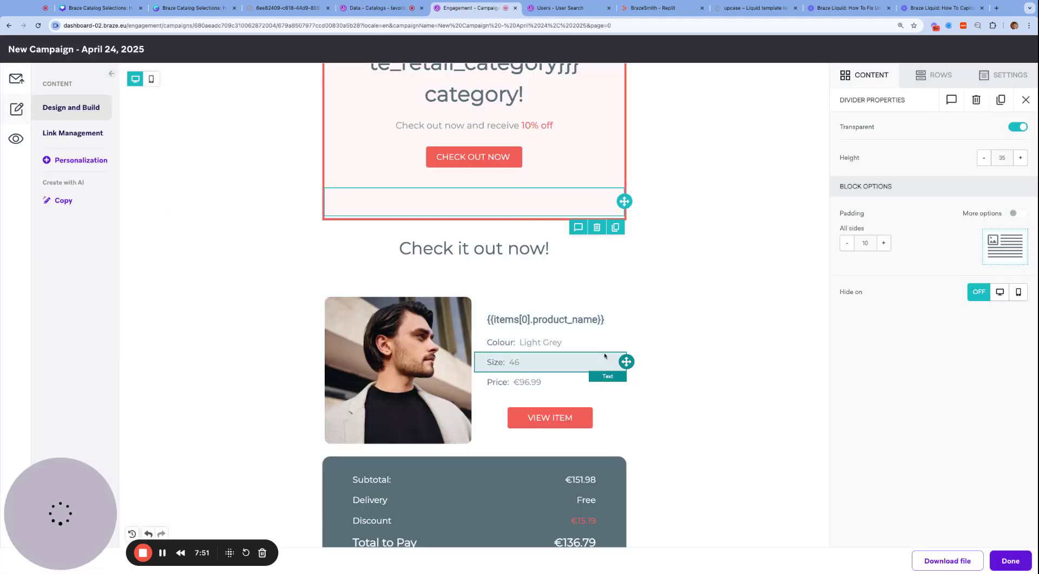
- Replace the price value in the product block with a copy of the title's {{items[0].product_name}} expression
{"action": "double_click", "coordinate": [521, 382]}
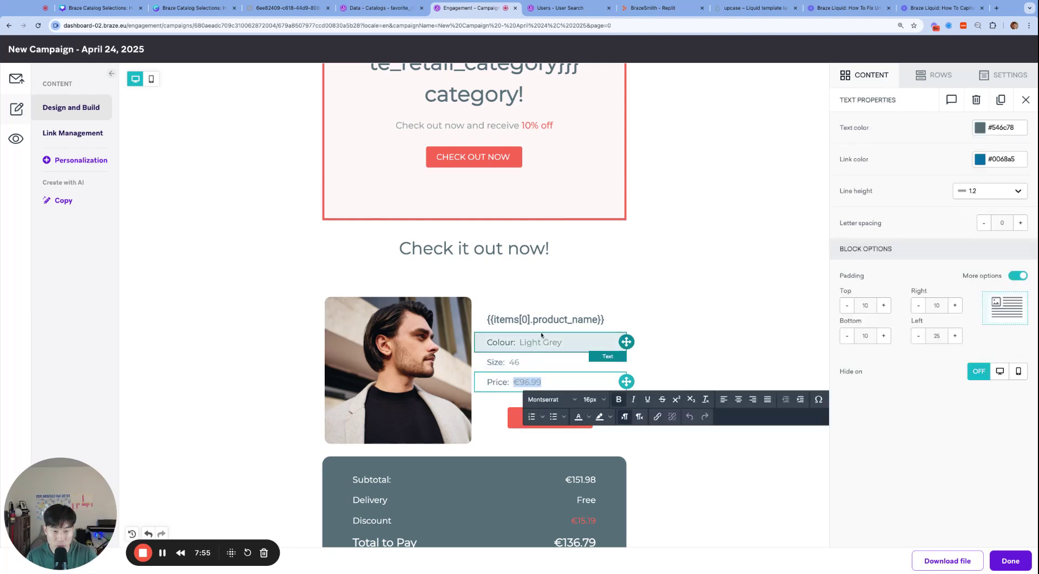
{"action": "left_click", "coordinate": [600, 319]}
{"action": "triple_click", "coordinate": [599, 319]}
{"action": "key", "text": "ctrl+c"}
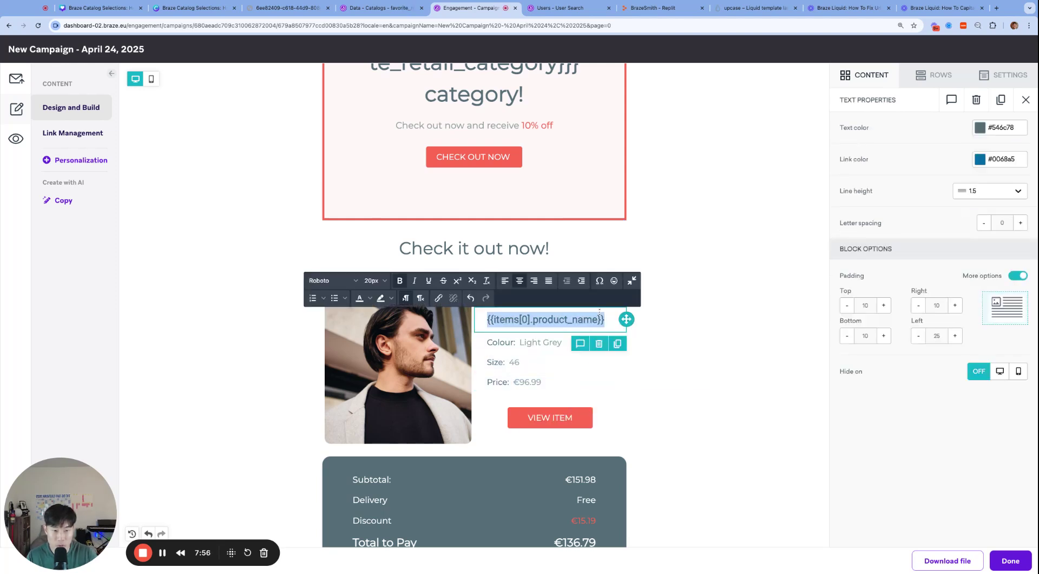
{"action": "double_click", "coordinate": [516, 382]}
{"action": "key", "text": "ctrl+v"}
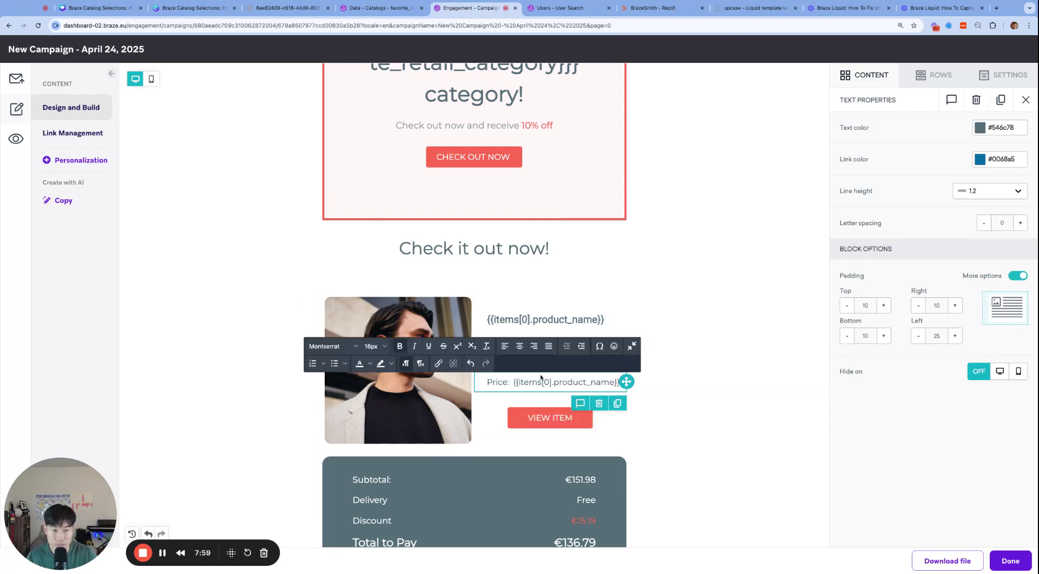
- Copy the starting_price column name from the selection results and change the Price line's expression to {{items[0].starting_price}}
{"action": "key", "text": "ctrl+shift+Tab"}
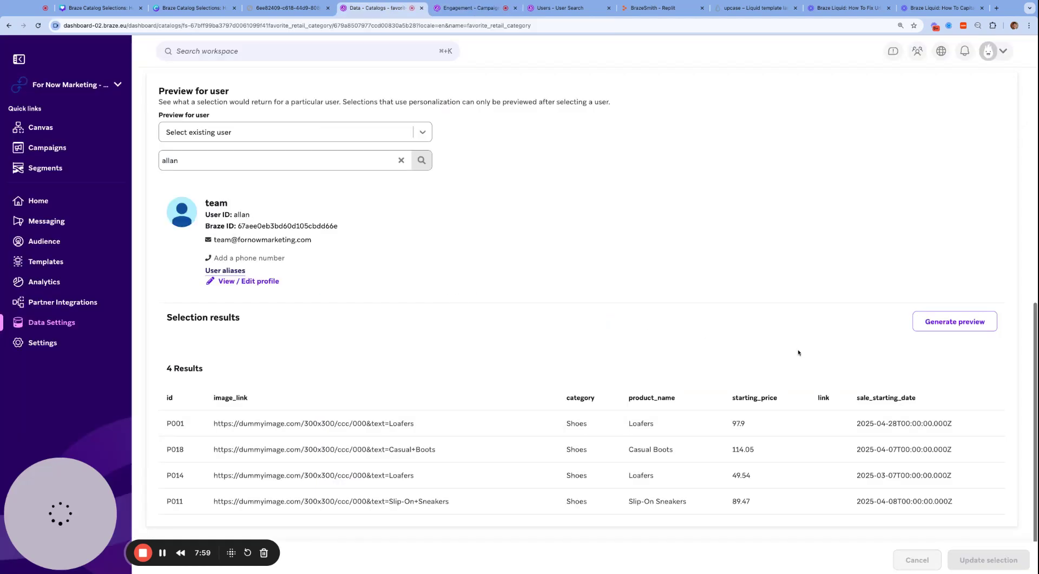
{"action": "double_click", "coordinate": [761, 399]}
{"action": "key", "text": "ctrl+c"}
{"action": "key", "text": "ctrl+Tab"}
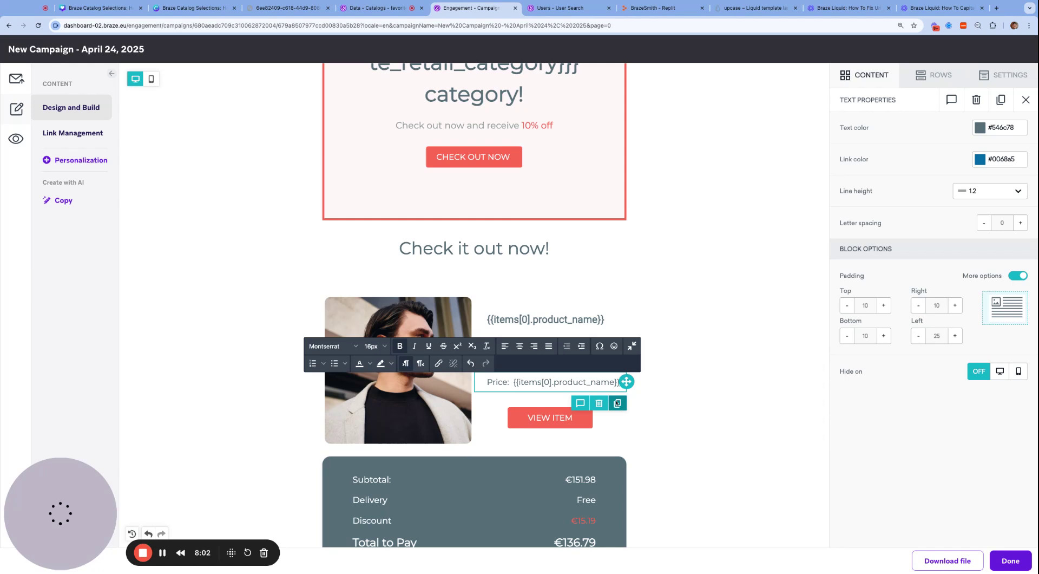
{"action": "double_click", "coordinate": [559, 386]}
{"action": "key", "text": "ctrl+v"}
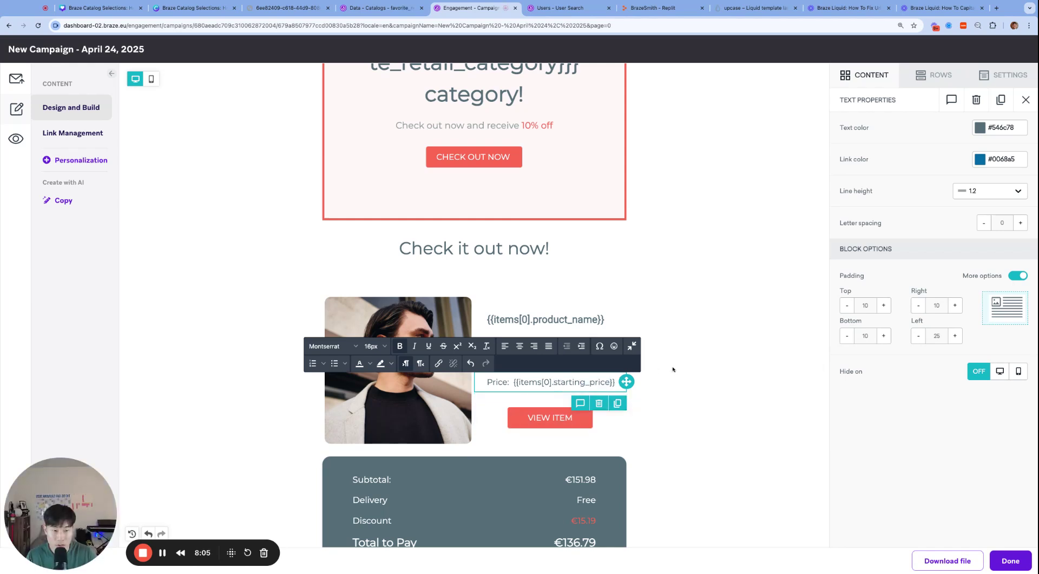
- Remove the Colour and Size lines from the product block, keeping only the product name, Price line and button
{"action": "left_click", "coordinate": [606, 362]}
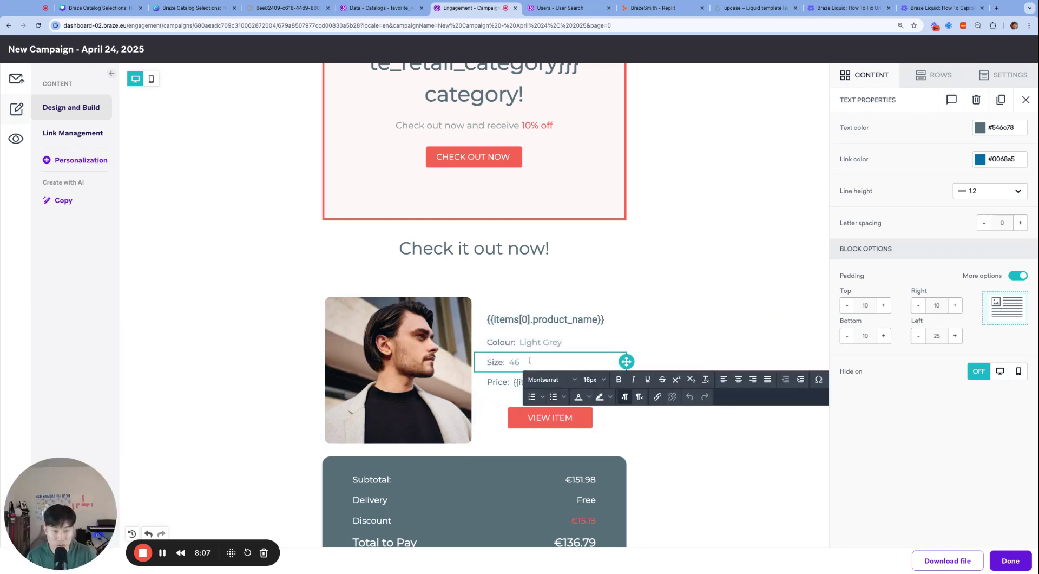
{"action": "key", "text": "ctrl+a"}
{"action": "key", "text": "BackSpace"}
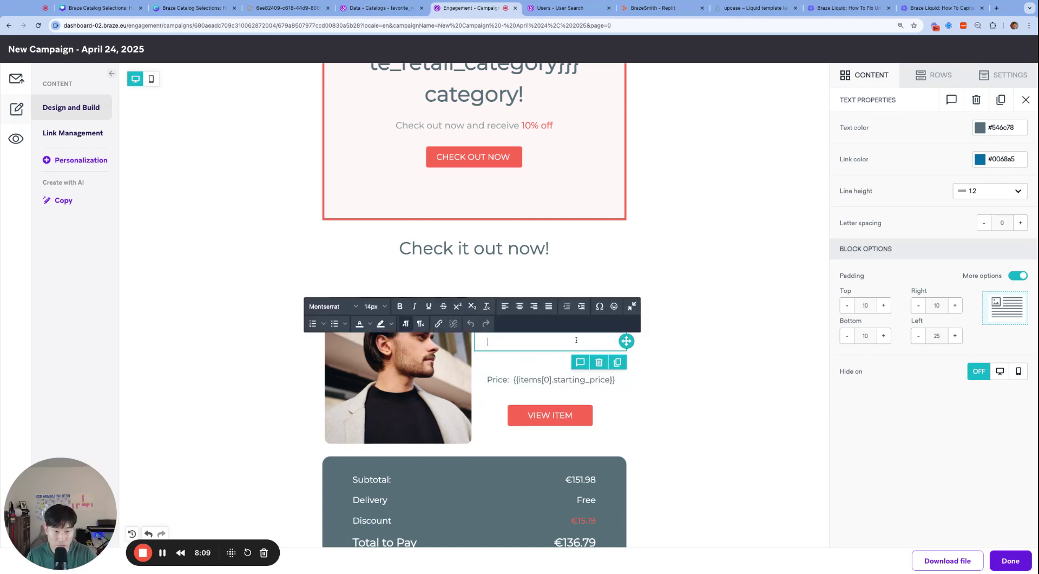
{"action": "scroll", "coordinate": [611, 371], "scroll_direction": "down", "scroll_amount": 5}
{"action": "scroll", "coordinate": [540, 218], "scroll_direction": "up", "scroll_amount": 2}
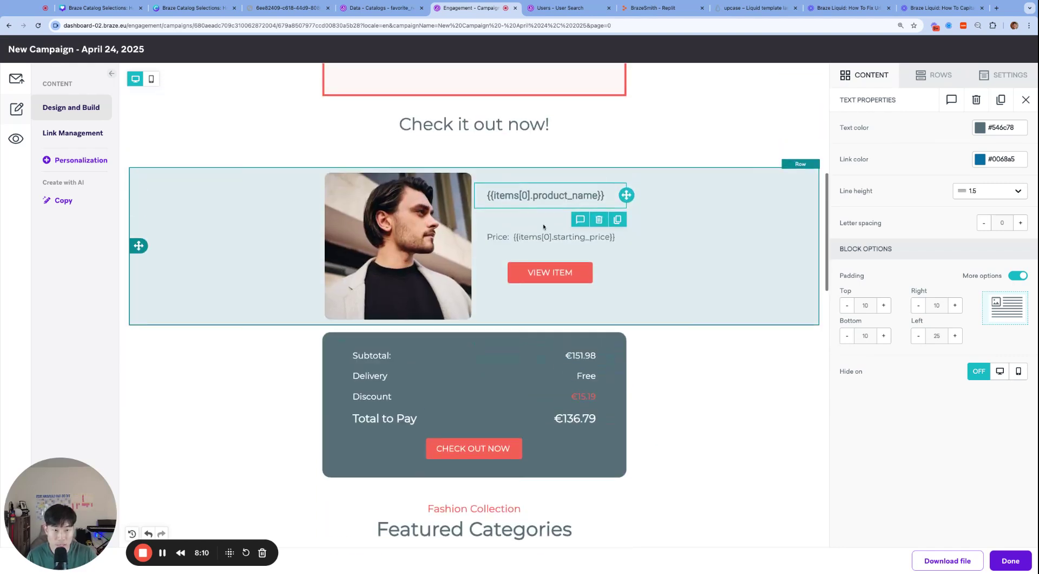
{"action": "left_click", "coordinate": [539, 218]}
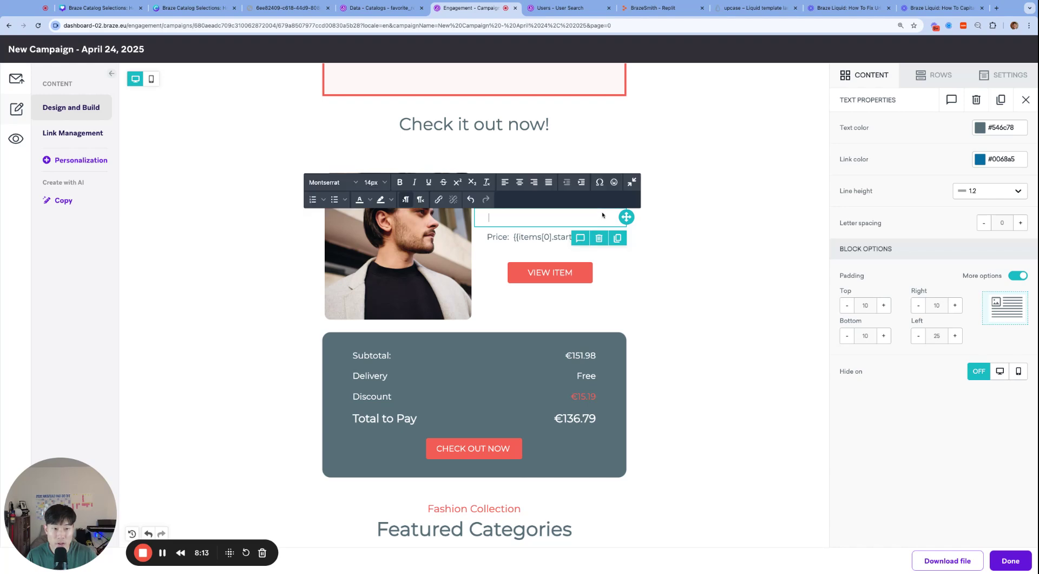
{"action": "left_click", "coordinate": [600, 237]}
- Look up the image column's name in the catalog selection's results and return to the email design
{"action": "scroll", "coordinate": [599, 238], "scroll_direction": "down", "scroll_amount": 3}
{"action": "left_click", "coordinate": [372, 8]}
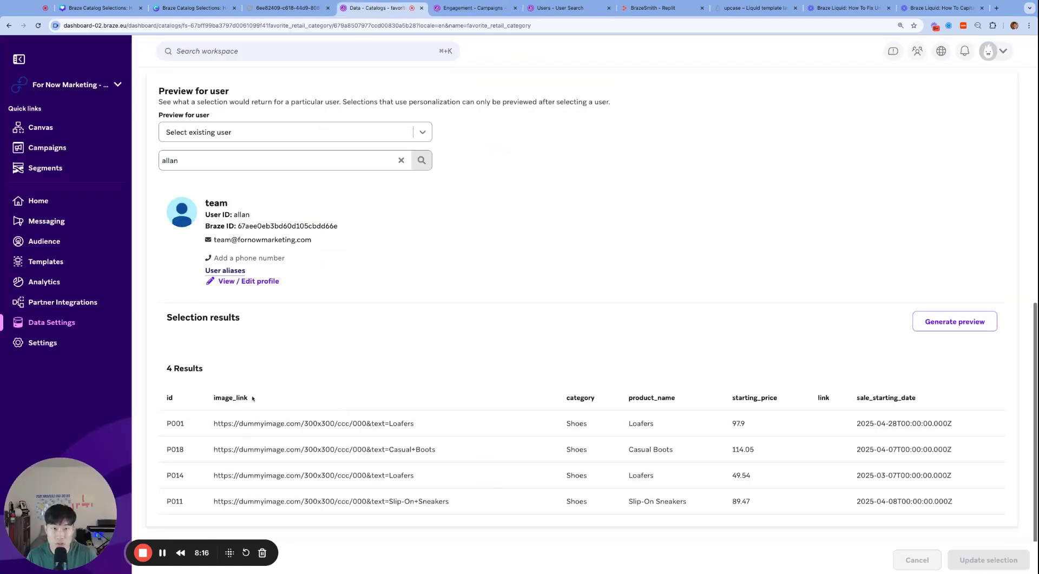
{"action": "key", "text": "ctrl+Tab"}
- Enable Image with Liquid on the product image and set its dynamic URL to {{items[0].image_link}}
{"action": "scroll", "coordinate": [546, 186], "scroll_direction": "up", "scroll_amount": 2}
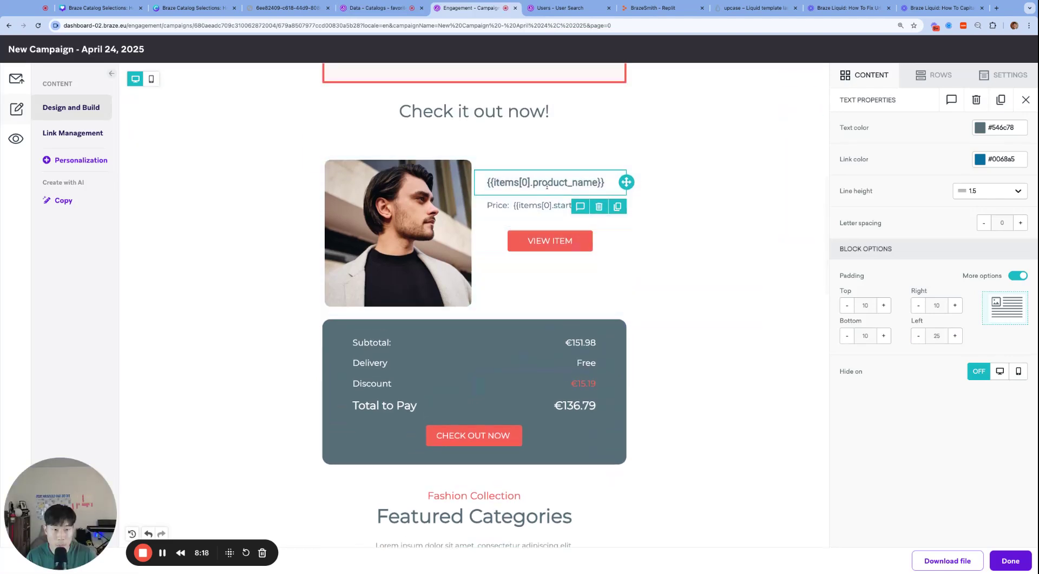
{"action": "left_click", "coordinate": [546, 185]}
{"action": "left_click", "coordinate": [423, 220]}
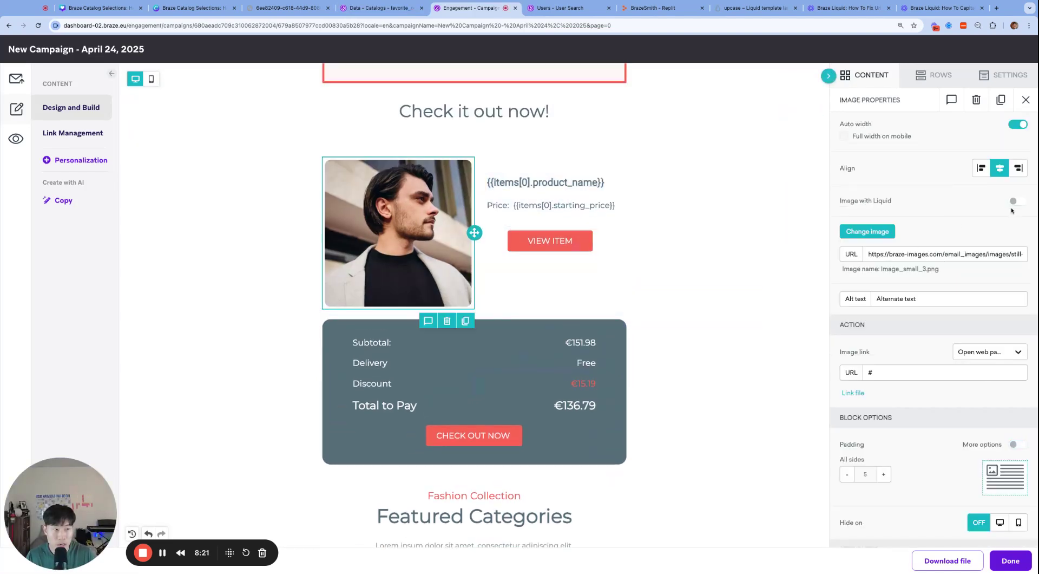
{"action": "left_click", "coordinate": [1013, 202]}
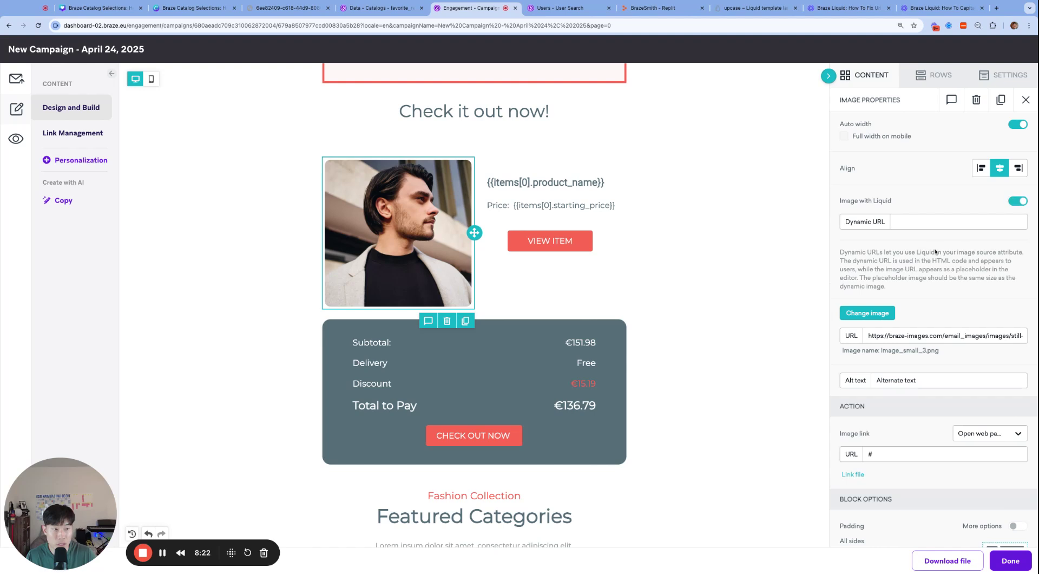
{"action": "left_click", "coordinate": [920, 227]}
{"action": "type", "text": "{{items[0].product_name}}"}
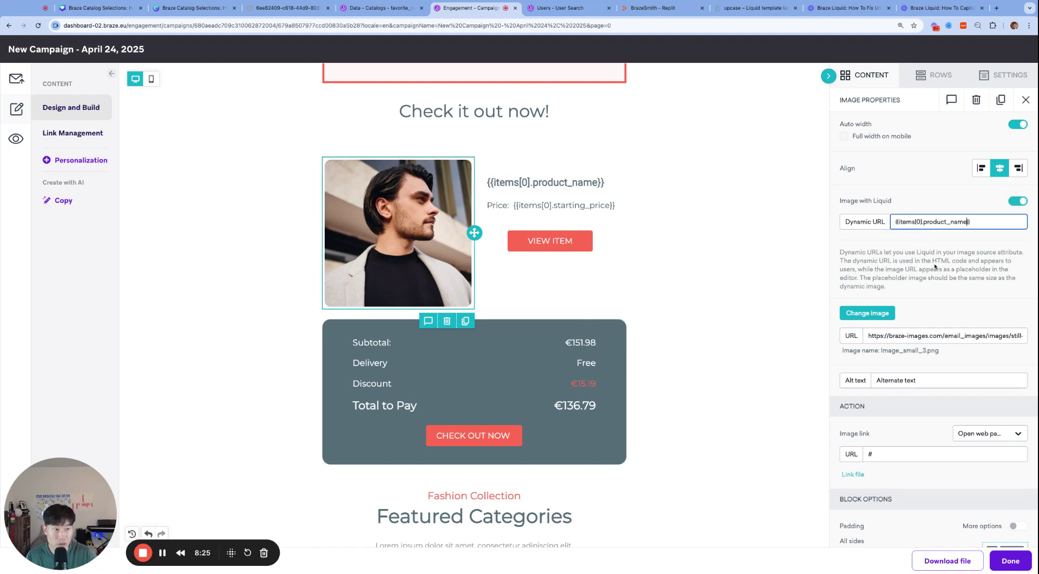
{"action": "key", "text": "ctrl+shift+Left"}
{"action": "type", "text": "image"}
- Preview the email as the selected user and check the product block's image, name and price
{"action": "scroll", "coordinate": [626, 273], "scroll_direction": "up", "scroll_amount": 3}
{"action": "left_click", "coordinate": [17, 140]}
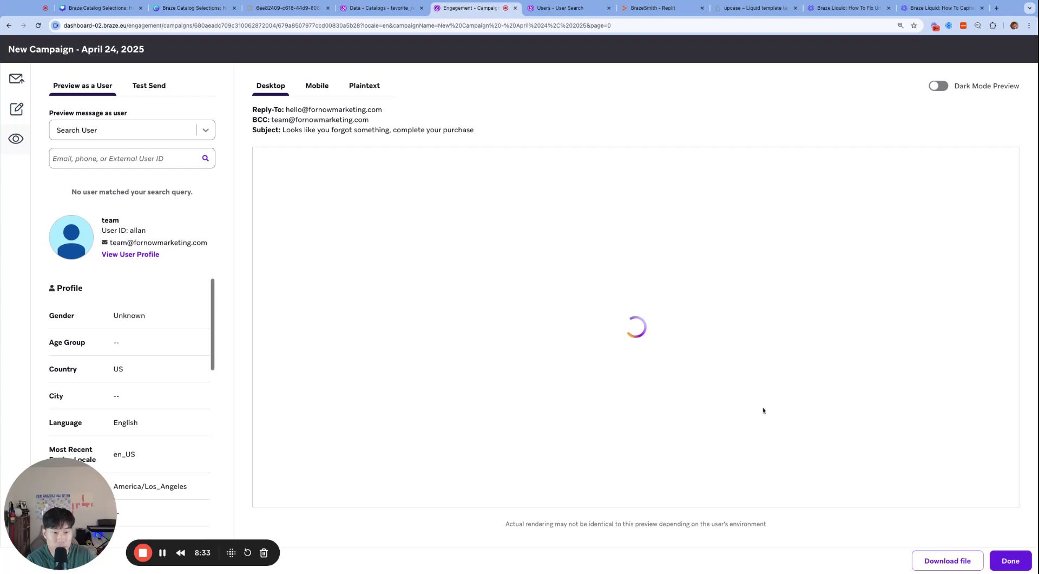
{"action": "scroll", "coordinate": [763, 409], "scroll_direction": "down", "scroll_amount": 10}
{"action": "scroll", "coordinate": [596, 327], "scroll_direction": "up", "scroll_amount": 3}
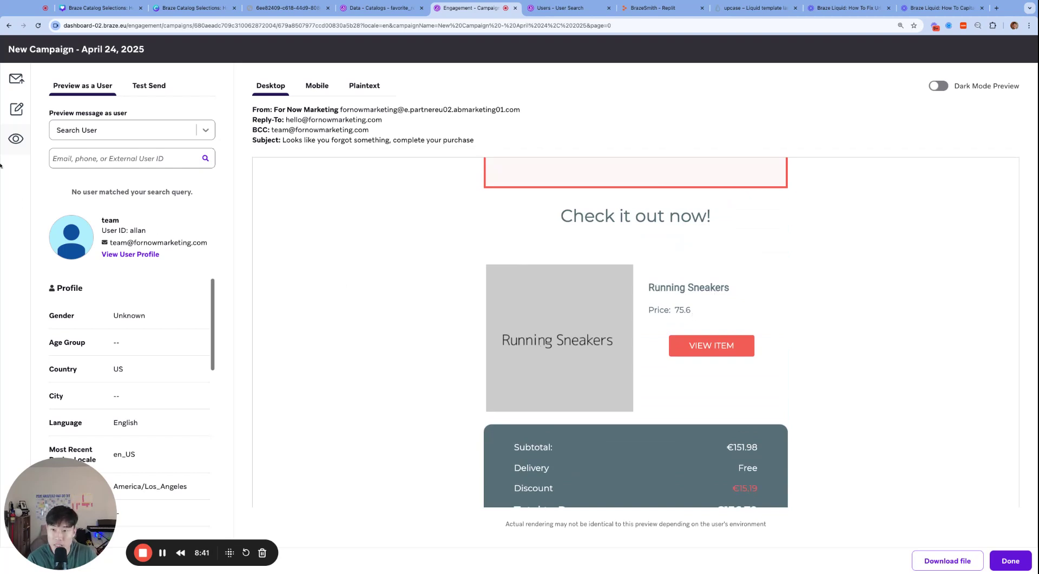
- Return to the email design and add a dollar sign before the Price line's expression, making it ${{items[0].starting_price}}
{"action": "left_click", "coordinate": [16, 109]}
{"action": "left_click", "coordinate": [575, 289]}
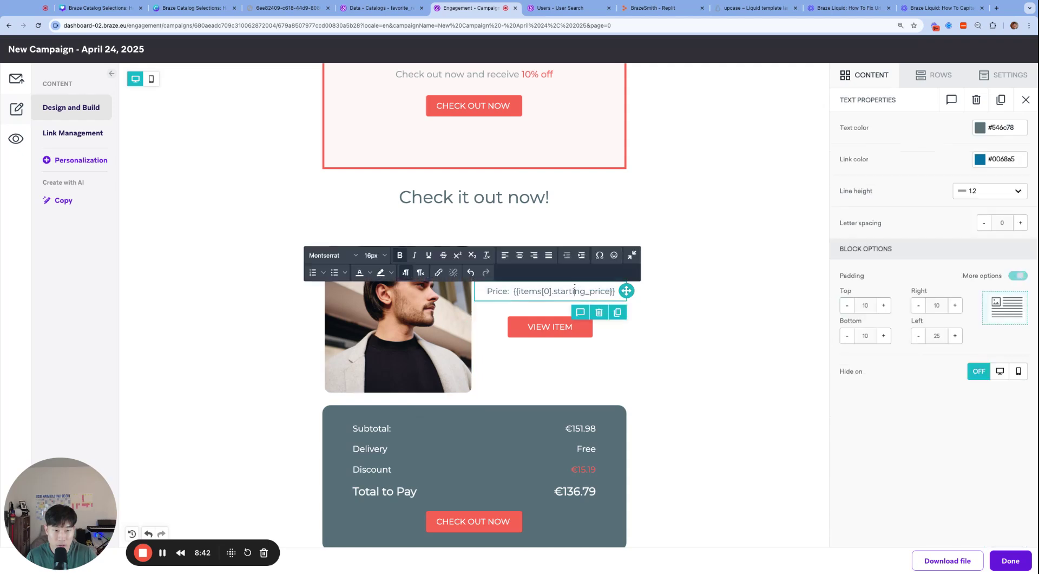
{"action": "key", "text": "ctrl+z"}
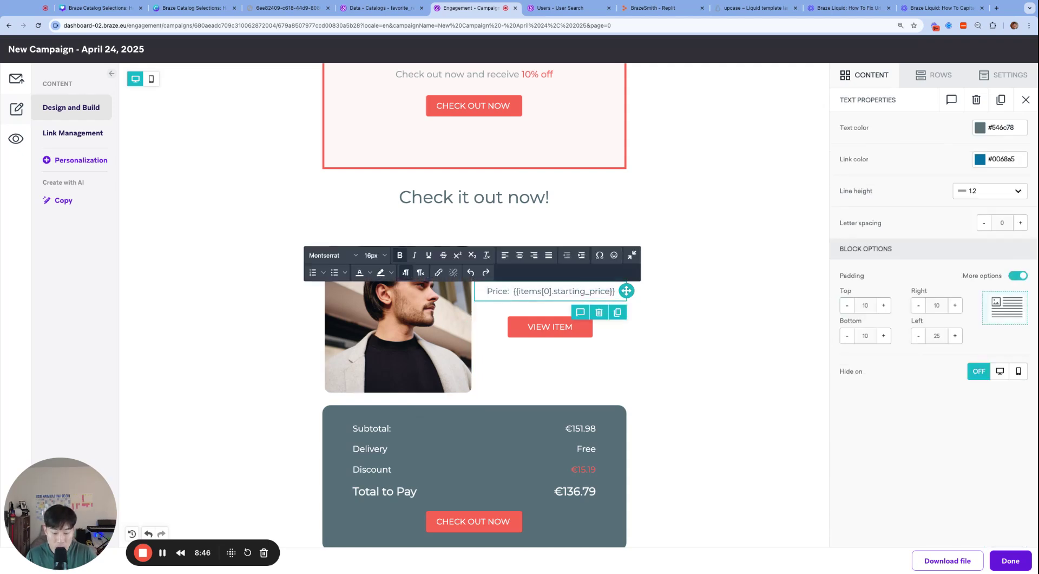
{"action": "scroll", "coordinate": [553, 160], "scroll_direction": "up", "scroll_amount": 7}
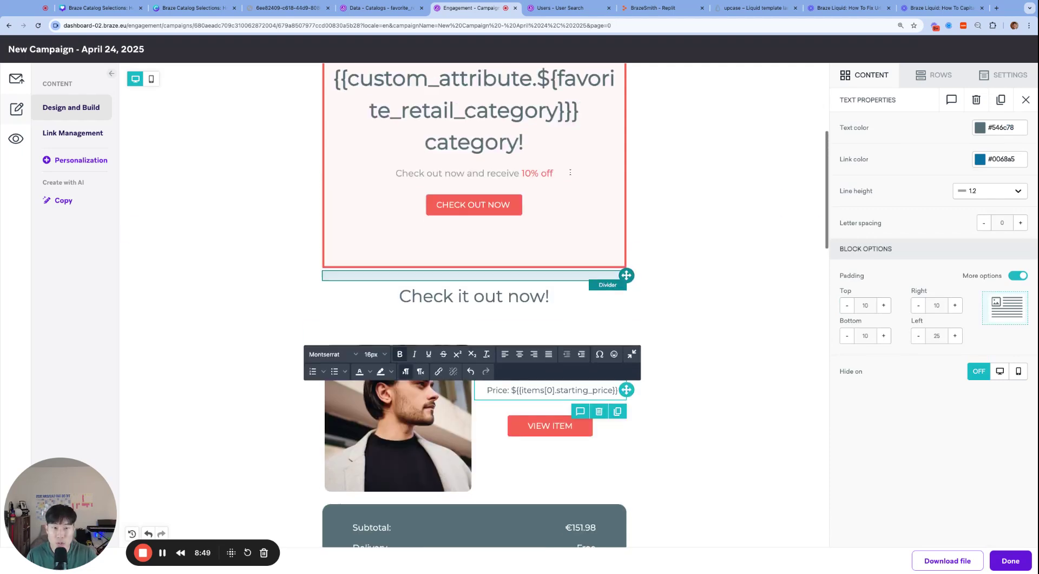
{"action": "scroll", "coordinate": [553, 161], "scroll_direction": "down", "scroll_amount": 7}
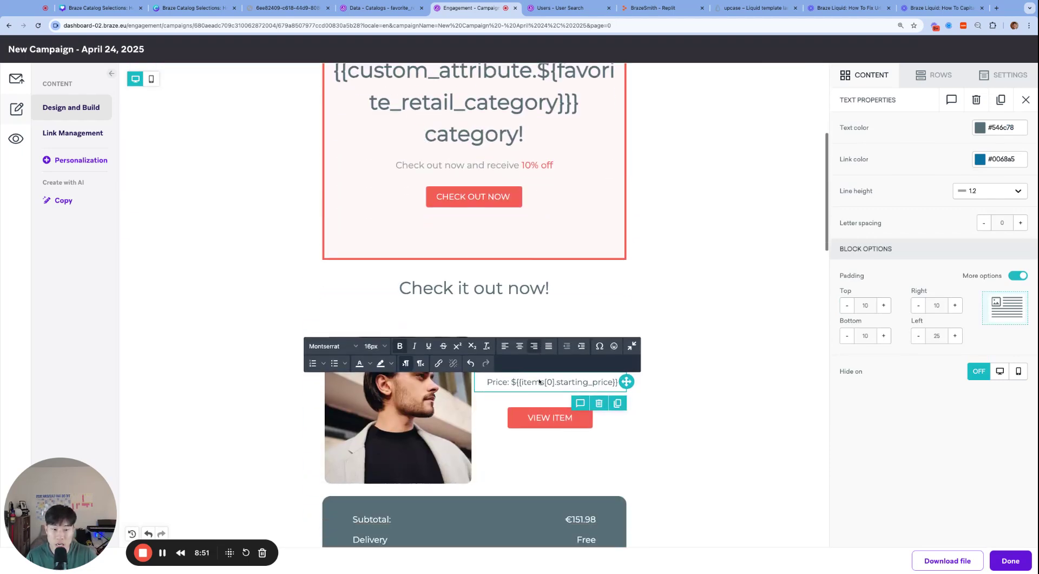
{"action": "left_click", "coordinate": [694, 360]}
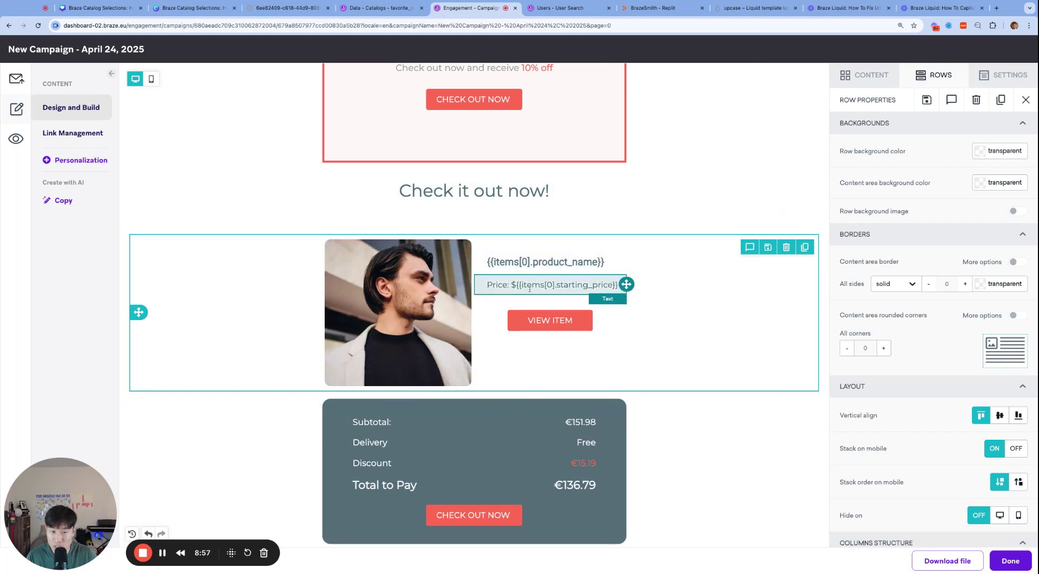
- Insert a paragraph block between the "Check it out now!" heading and the product row
{"action": "scroll", "coordinate": [524, 281], "scroll_direction": "up", "scroll_amount": 1}
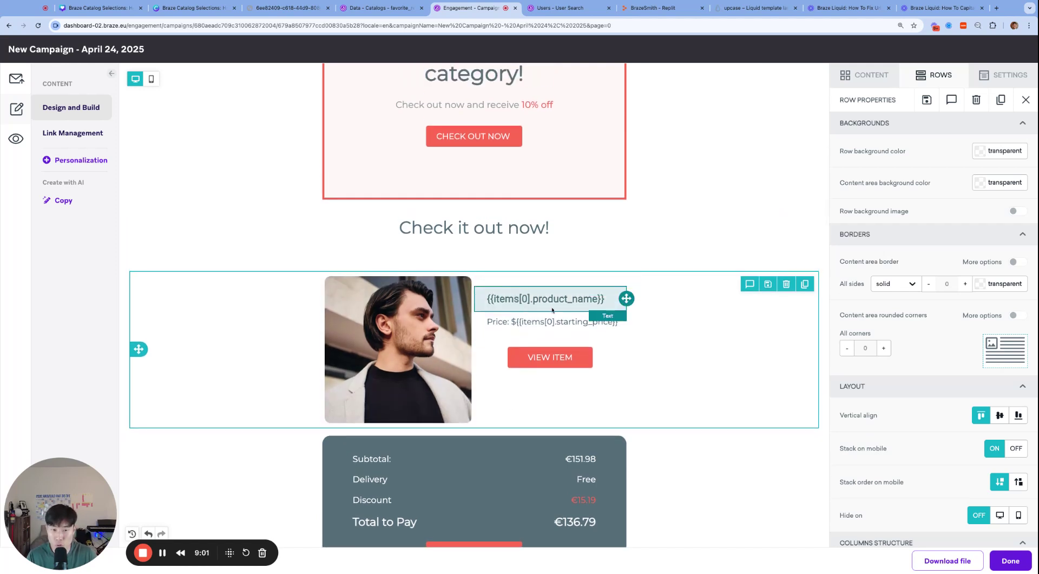
{"action": "scroll", "coordinate": [528, 311], "scroll_direction": "up", "scroll_amount": 2}
{"action": "left_click", "coordinate": [542, 324]}
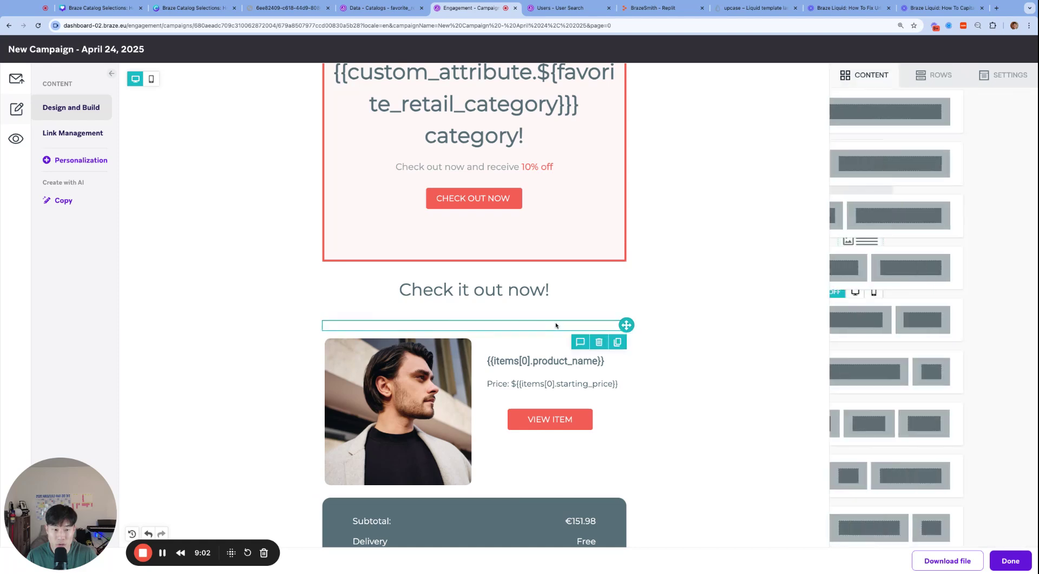
{"action": "left_click", "coordinate": [885, 77]}
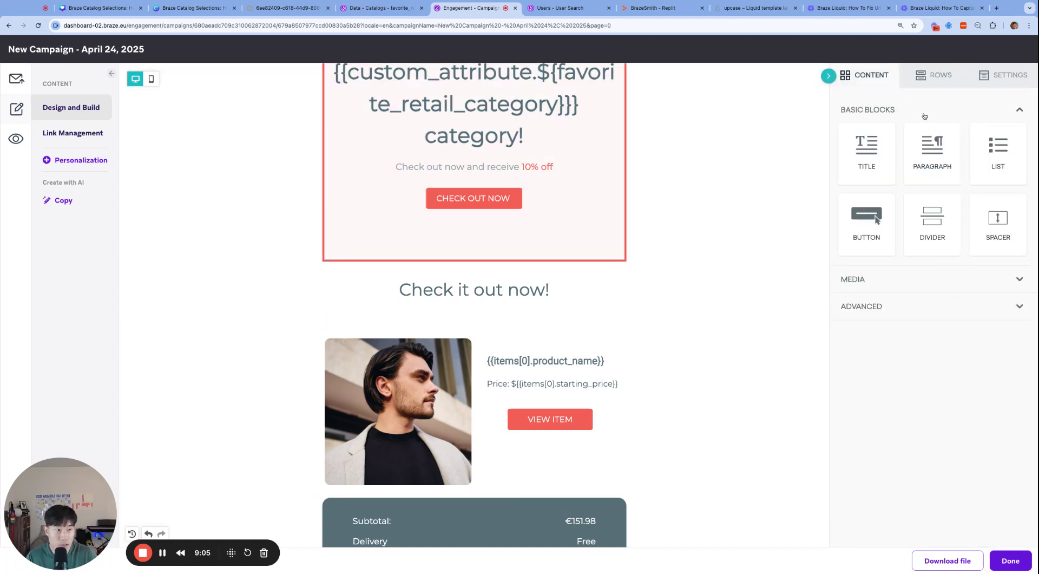
{"action": "left_click_drag", "start_coordinate": [929, 146], "coordinate": [516, 349]}
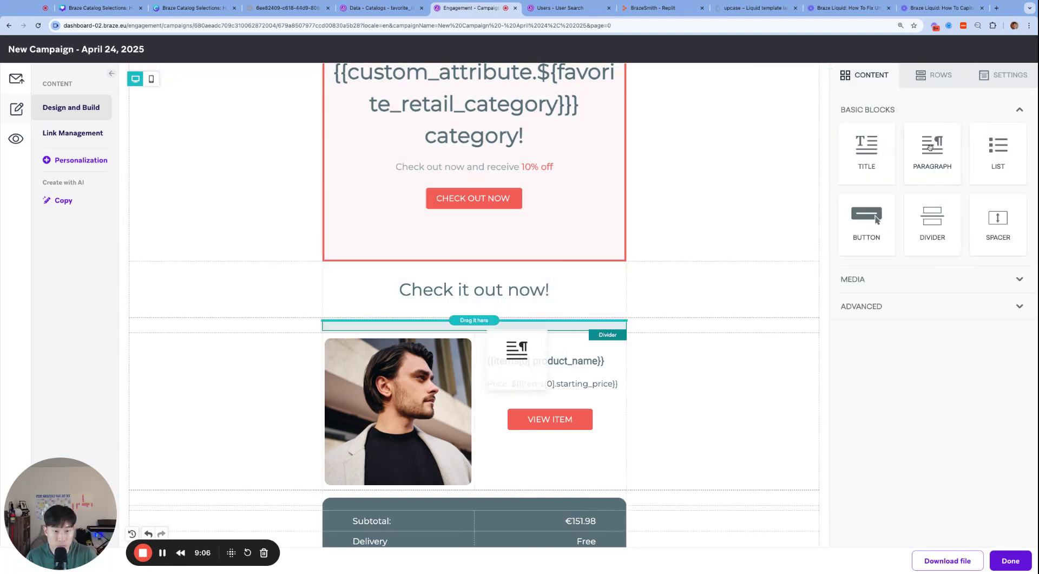
{"action": "left_click_drag", "start_coordinate": [480, 320], "coordinate": [480, 324]}
- Enter the loop opening tag {% for item in items %} in the new paragraph above the product row
{"action": "type", "text": "{% for item"}
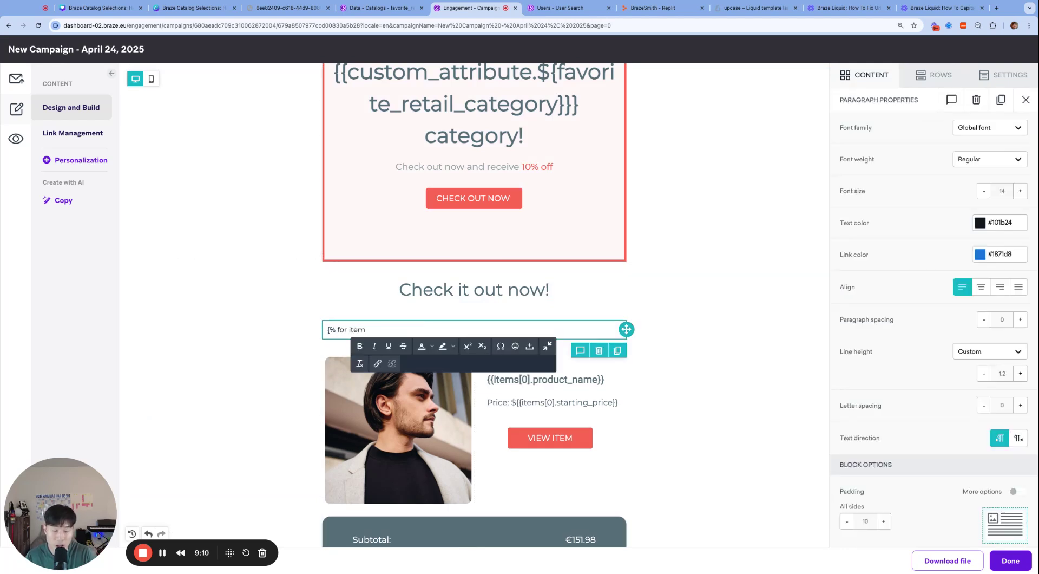
{"action": "type", "text": " in items"}
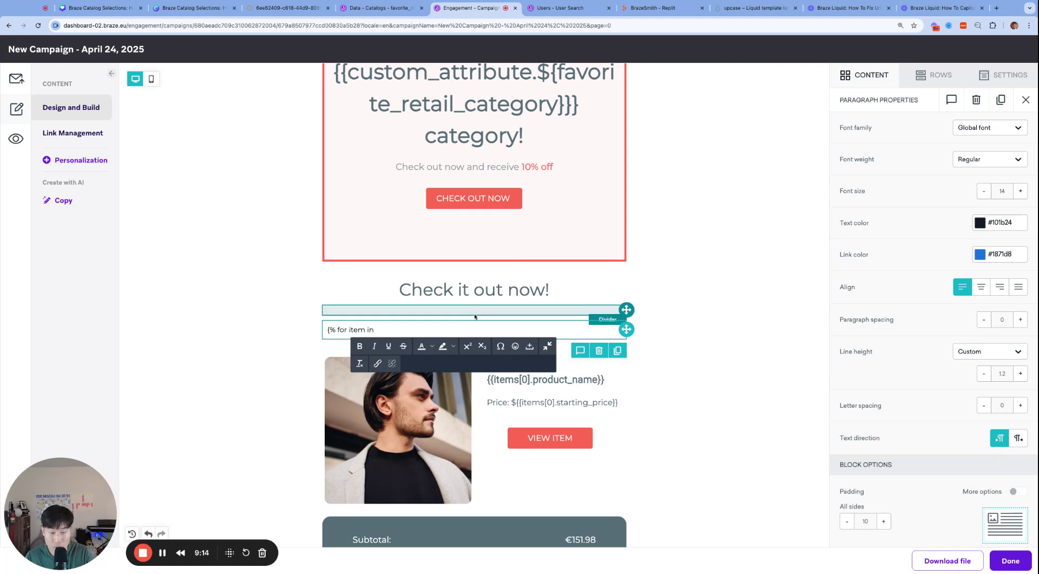
{"action": "double_click", "coordinate": [506, 378]}
{"action": "left_click", "coordinate": [417, 330]}
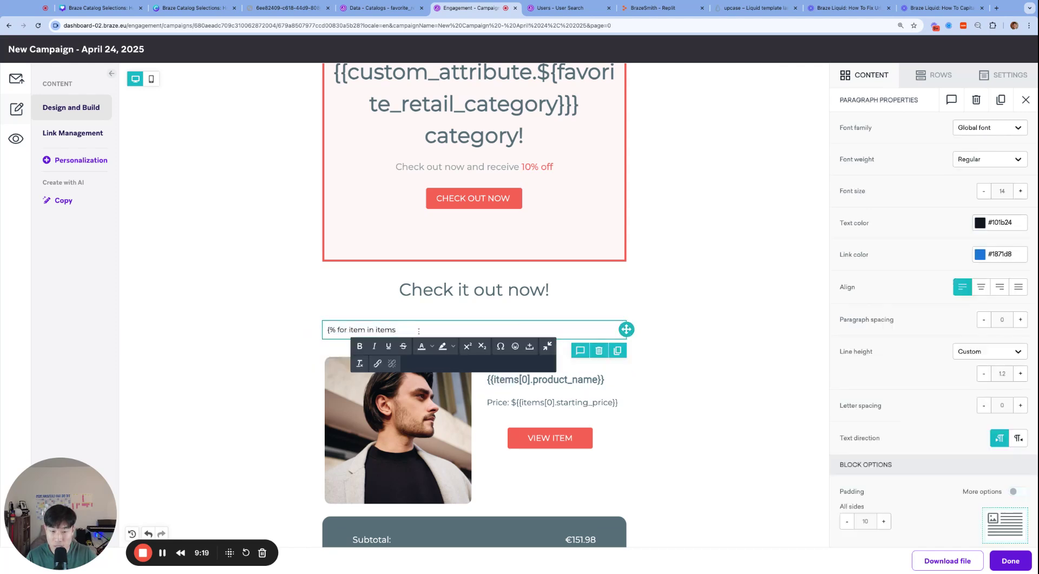
{"action": "type", "text": "%}"}
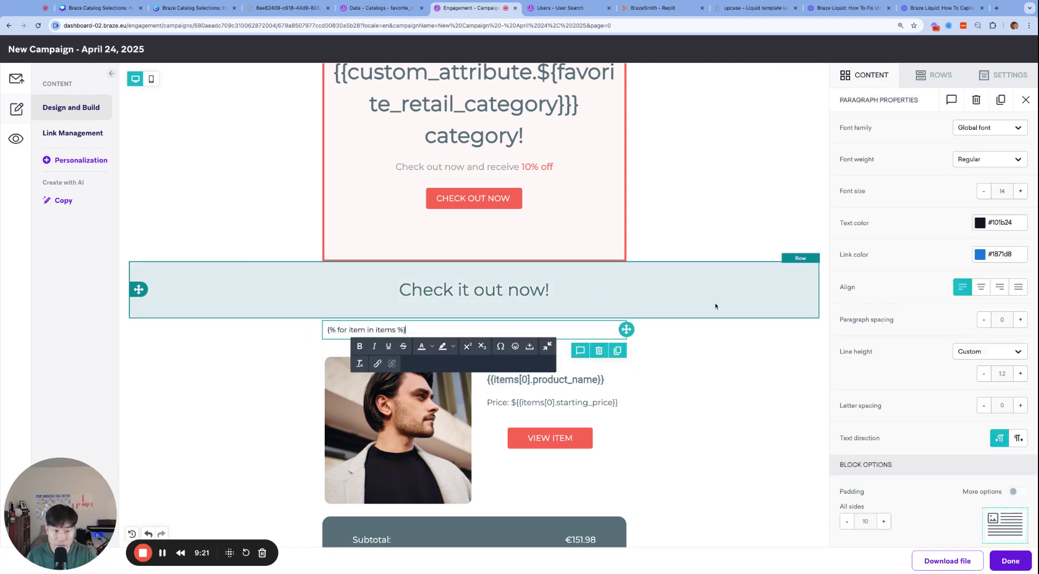
{"action": "left_click", "coordinate": [705, 331]}
- Remove the [0] index from the product name and Price expressions, leaving {{items.product_name}} and ${{items.starting_price}}
{"action": "scroll", "coordinate": [705, 331], "scroll_direction": "down", "scroll_amount": 2}
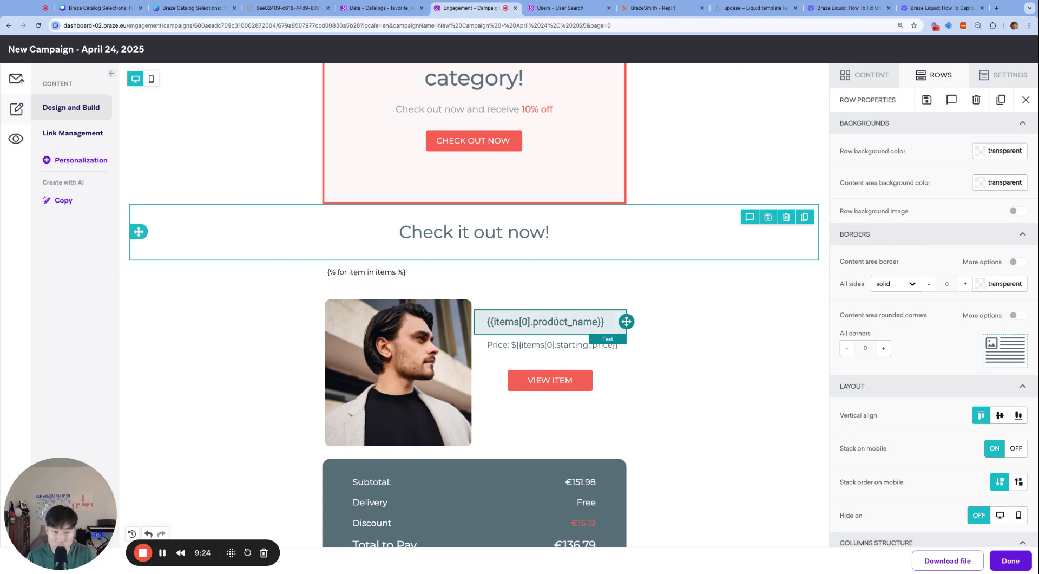
{"action": "left_click", "coordinate": [204, 351]}
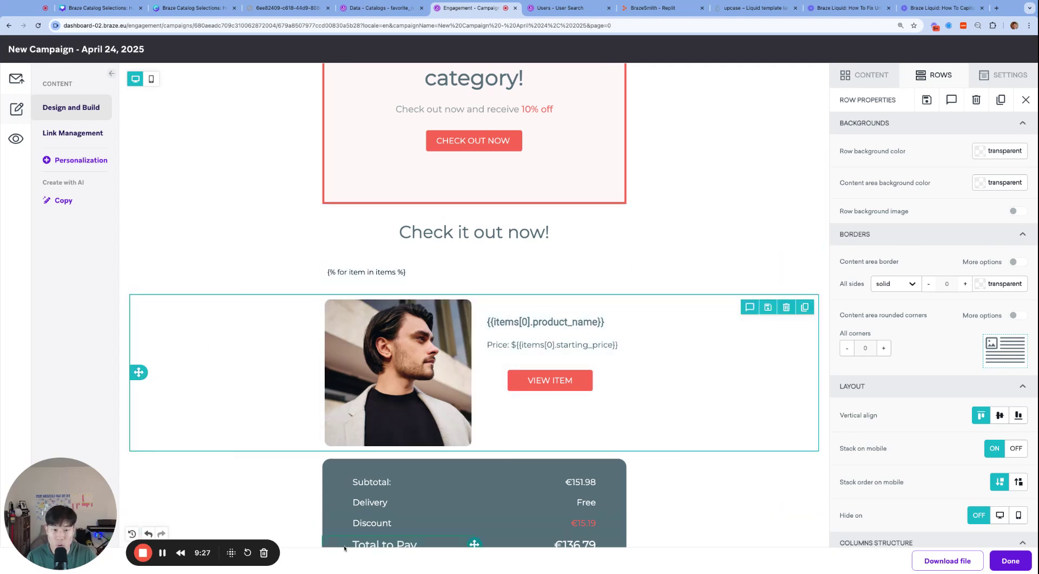
{"action": "left_click", "coordinate": [528, 321]}
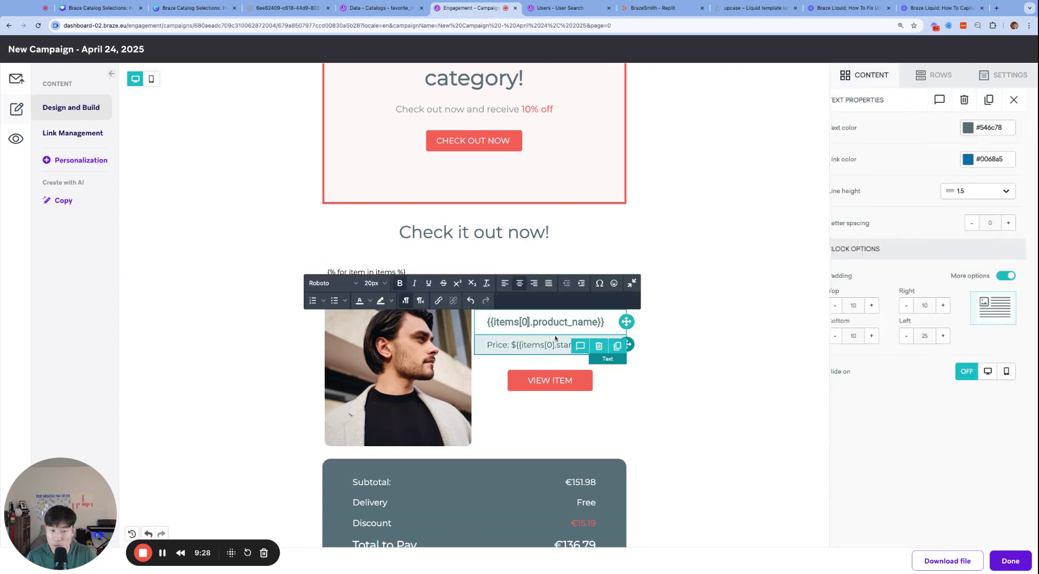
{"action": "key", "text": "BackSpace"}
{"action": "key", "text": "BackSpace"}
{"action": "key", "text": "BackSpace"}
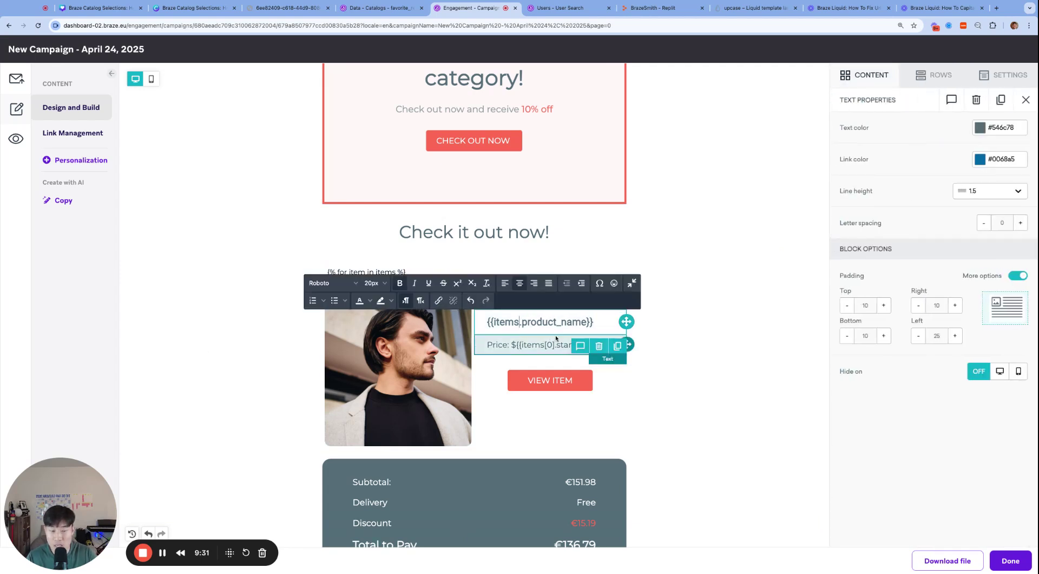
{"action": "left_click", "coordinate": [556, 344]}
{"action": "key", "text": "BackSpace"}
{"action": "key", "text": "BackSpace"}
{"action": "key", "text": "BackSpace"}
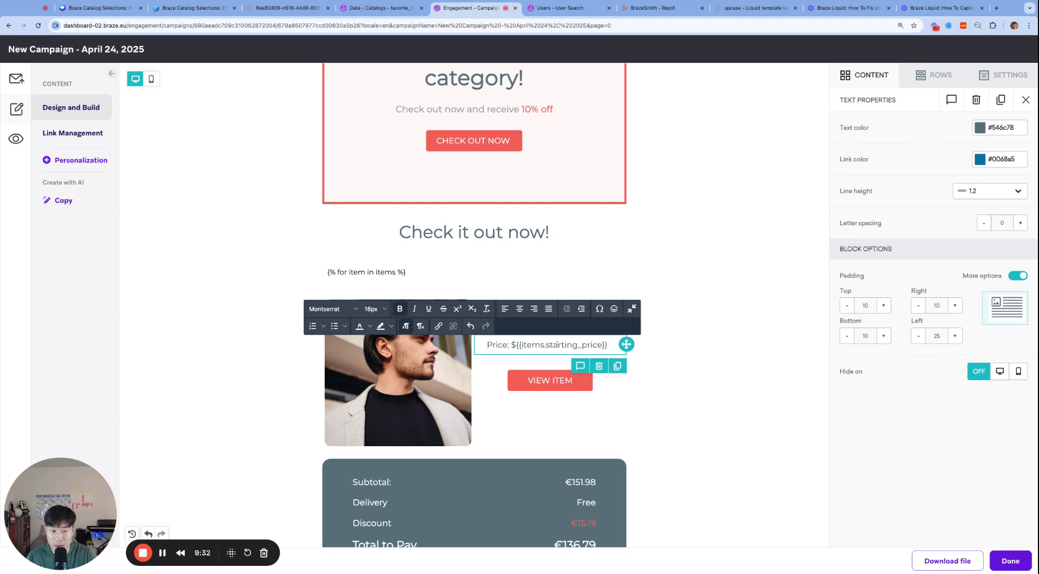
- Remove the [0] index from the product image's dynamic URL, leaving {{items.image_link}}
{"action": "left_click", "coordinate": [471, 384]}
{"action": "left_click", "coordinate": [917, 222]}
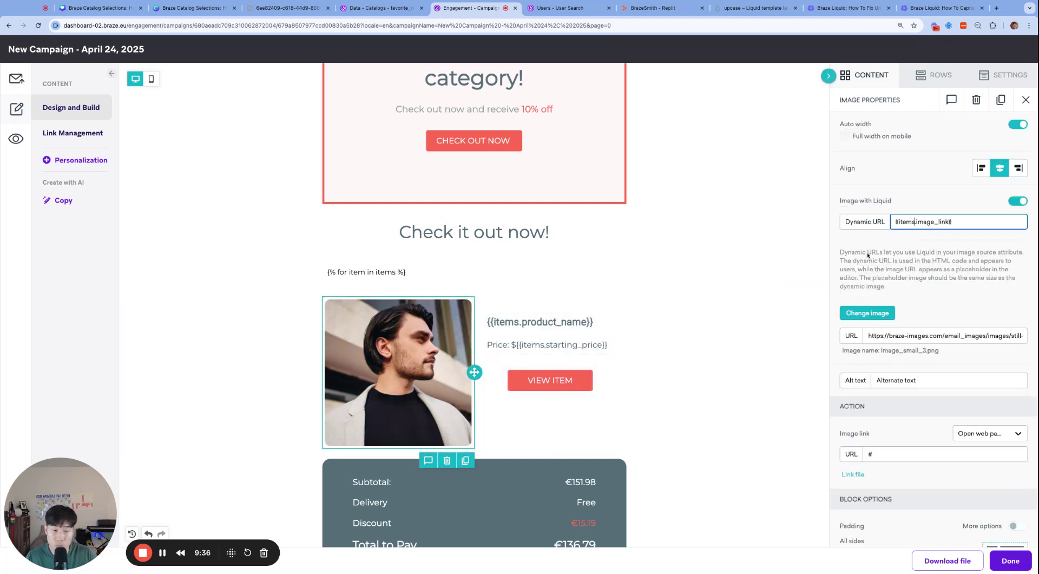
{"action": "left_click", "coordinate": [673, 299]}
- Duplicate the {% for item in items %} paragraph and move the copy directly below the product row
{"action": "left_click", "coordinate": [545, 270]}
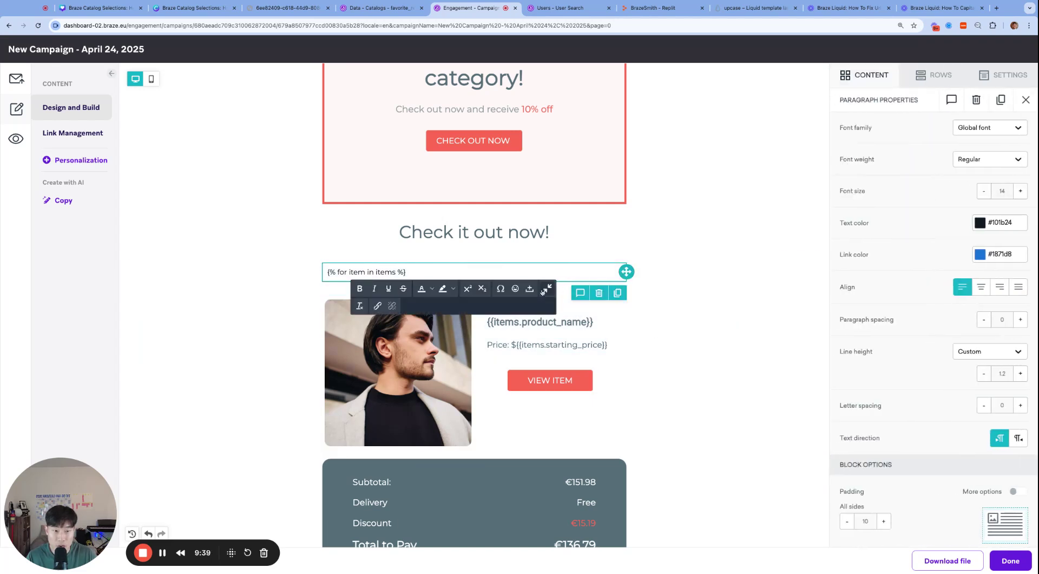
{"action": "left_click", "coordinate": [617, 293]}
{"action": "scroll", "coordinate": [571, 270], "scroll_direction": "down", "scroll_amount": 3}
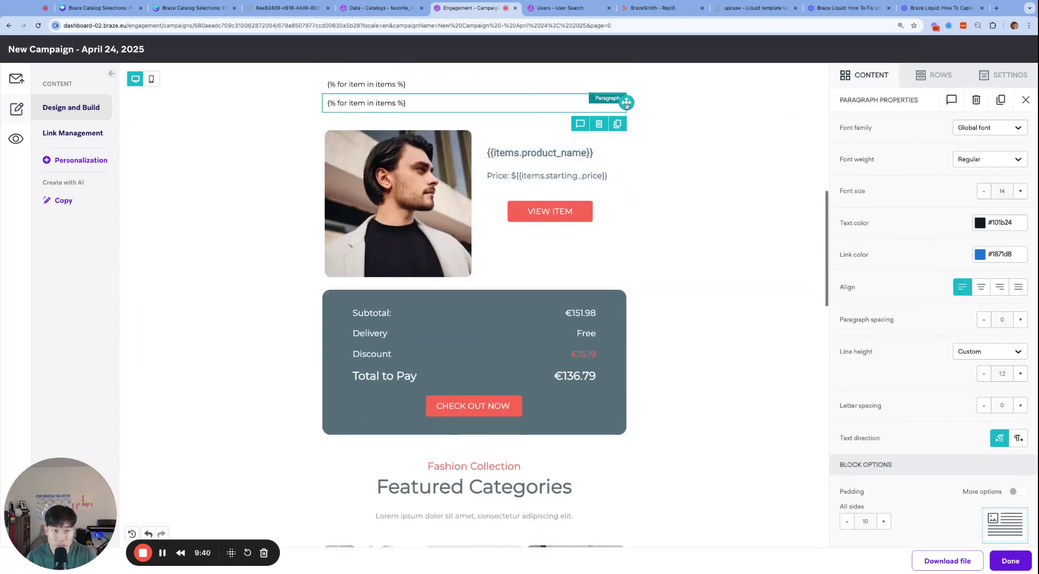
{"action": "left_click_drag", "start_coordinate": [626, 101], "coordinate": [628, 101]}
{"action": "left_click_drag", "start_coordinate": [547, 301], "coordinate": [453, 276]}
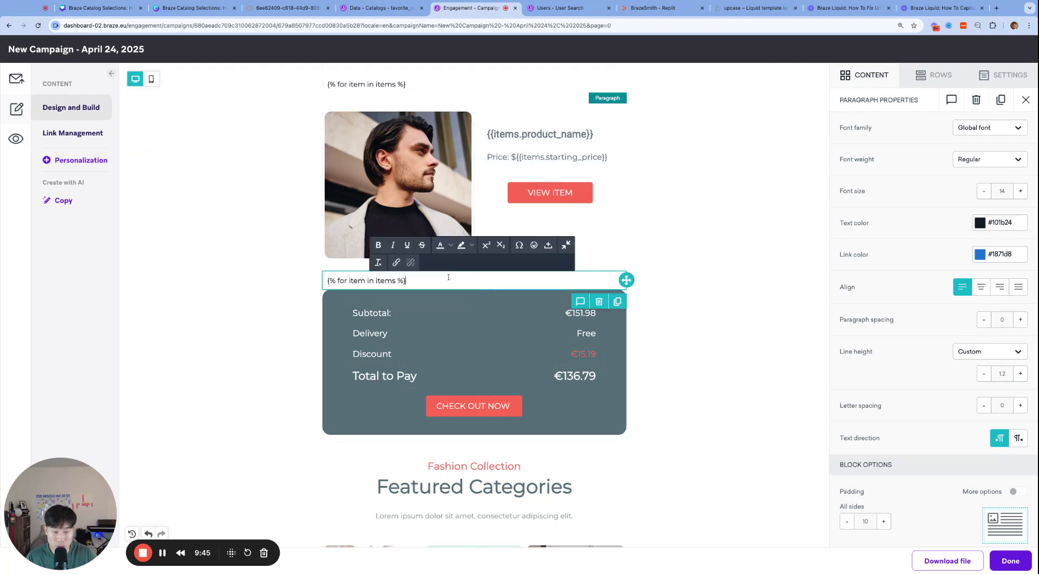
- Change the paragraph below the product row to the loop closing tag {% endfor %}
{"action": "key", "text": "shift+Home"}
{"action": "key", "text": "BackSpace"}
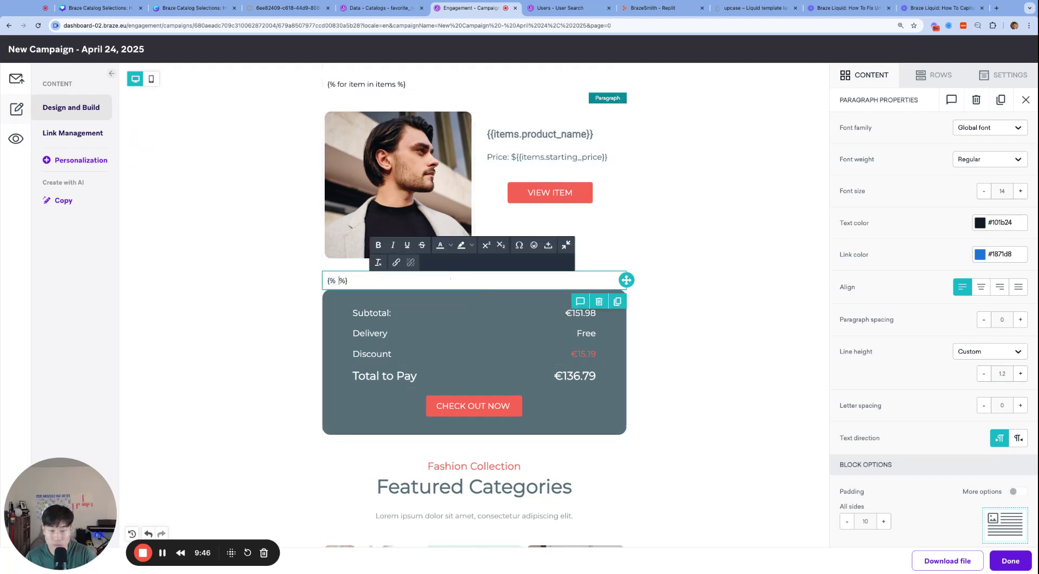
{"action": "type", "text": "endfor"}
{"action": "scroll", "coordinate": [648, 297], "scroll_direction": "up", "scroll_amount": 3}
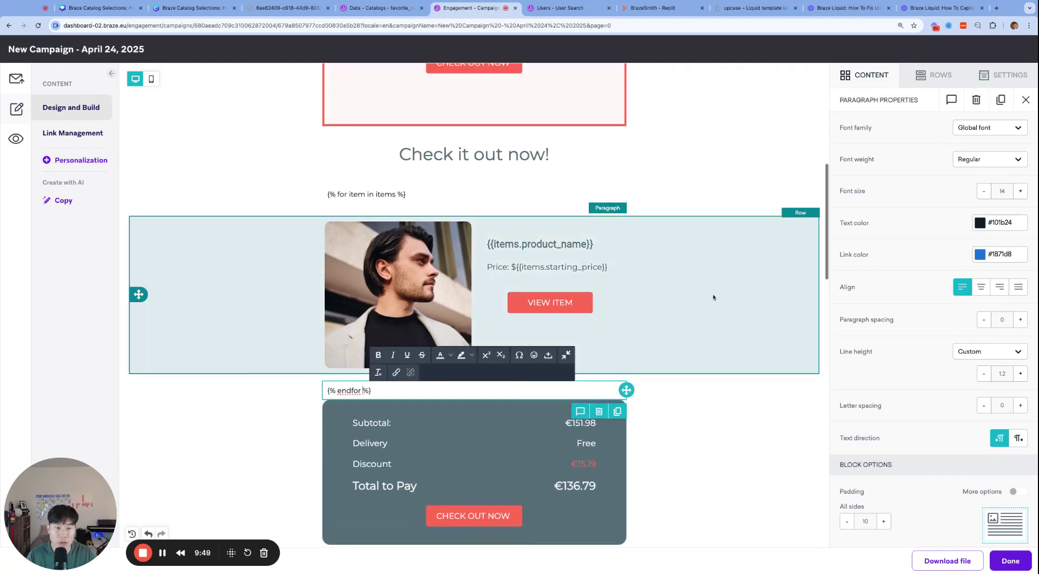
- Preview the email and examine the repeated product blocks below the "Check it out now!" heading
{"action": "left_click", "coordinate": [667, 295]}
{"action": "left_click", "coordinate": [16, 139]}
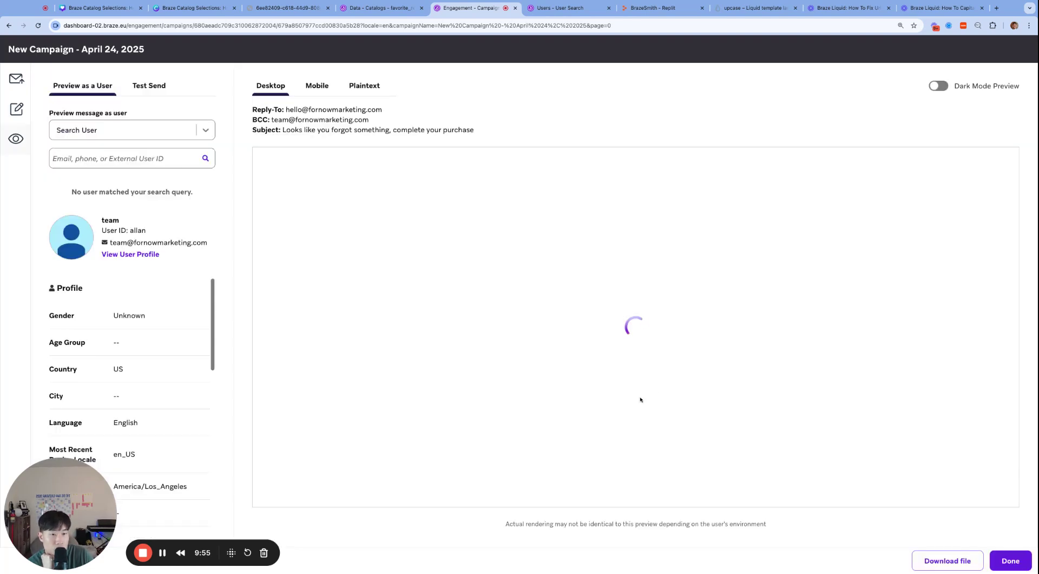
{"action": "scroll", "coordinate": [675, 375], "scroll_direction": "down", "scroll_amount": 5}
{"action": "scroll", "coordinate": [675, 375], "scroll_direction": "down", "scroll_amount": 5}
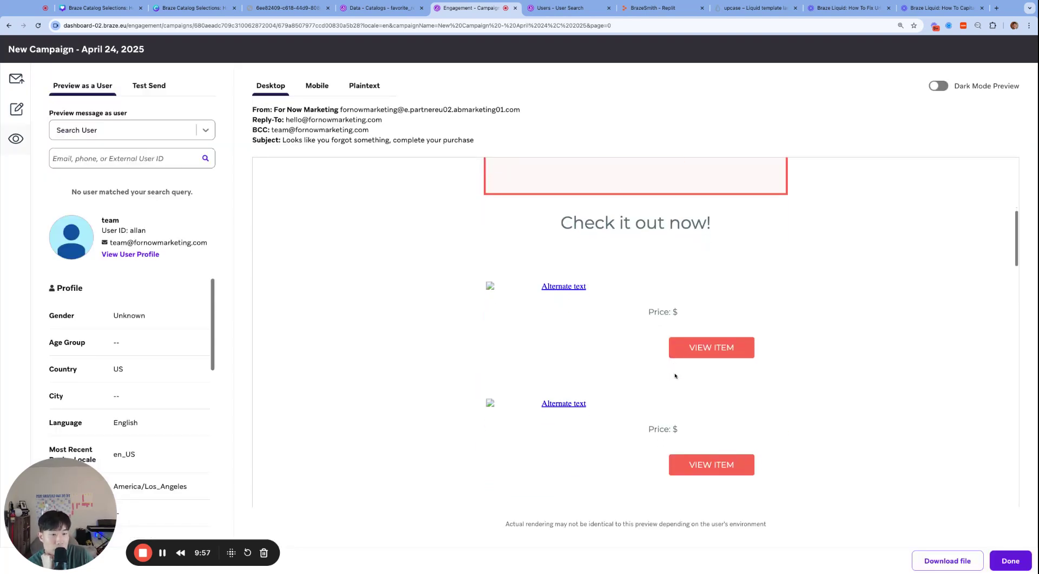
{"action": "scroll", "coordinate": [660, 351], "scroll_direction": "down", "scroll_amount": 3}
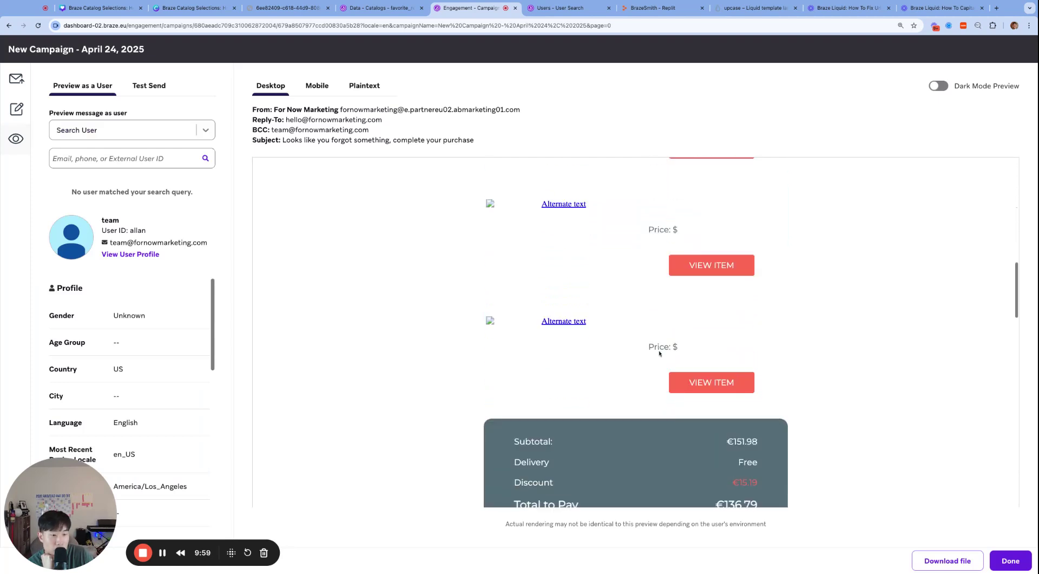
{"action": "scroll", "coordinate": [644, 318], "scroll_direction": "up", "scroll_amount": 5}
- Search for the test user by External User ID and check the product blocks in that user's preview
{"action": "left_click", "coordinate": [86, 161]}
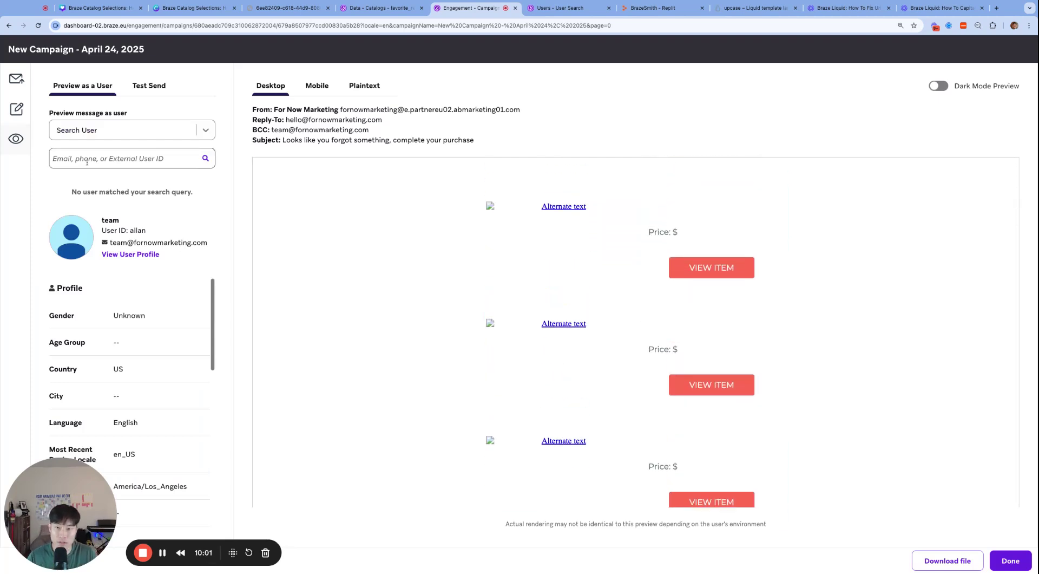
{"action": "type", "text": "sllsn"}
{"action": "key", "text": "ctrl+a"}
{"action": "type", "text": "alla"}
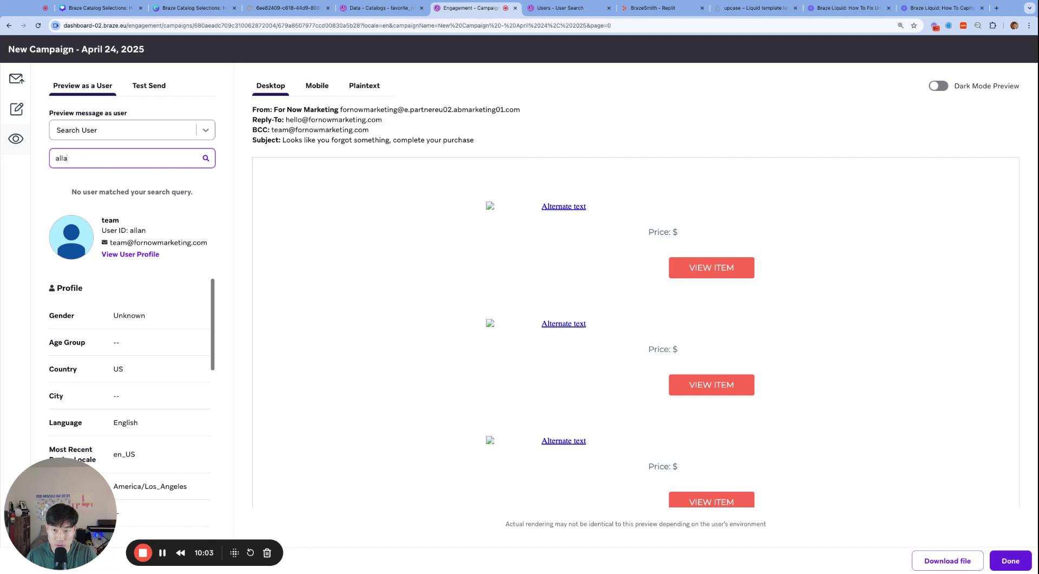
{"action": "type", "text": "n"}
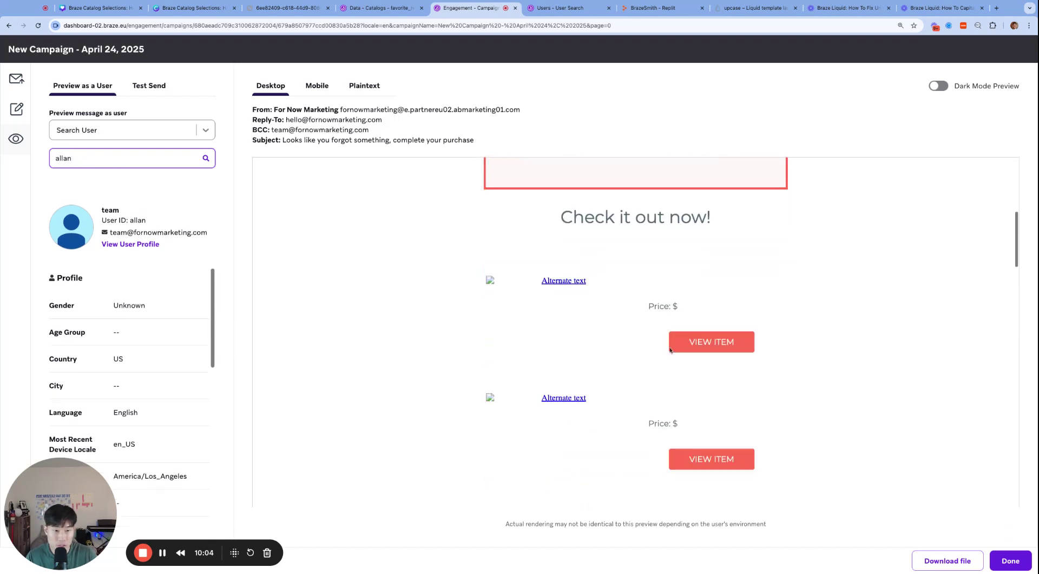
- Return to the email design and change items to item in the product name and price, giving {{item.product_name}} and ${{item.starting_price}}
{"action": "left_click", "coordinate": [16, 108]}
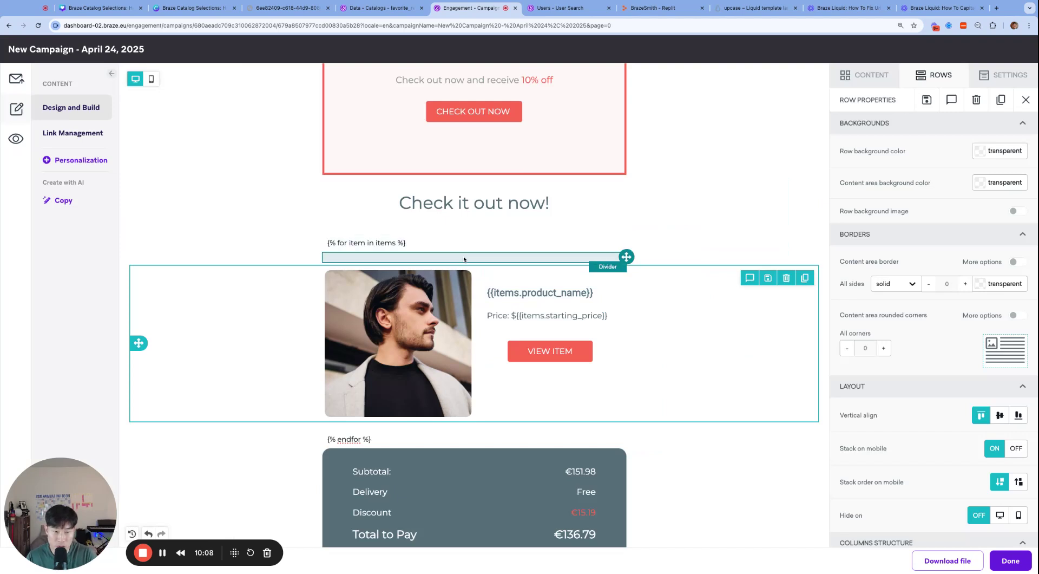
{"action": "double_click", "coordinate": [357, 243]}
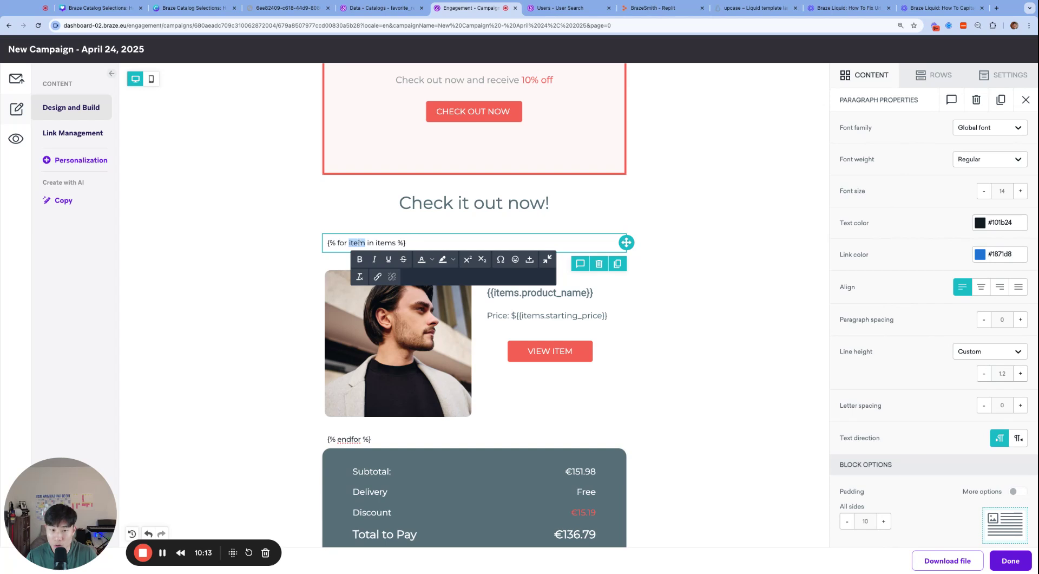
{"action": "left_click", "coordinate": [514, 294]}
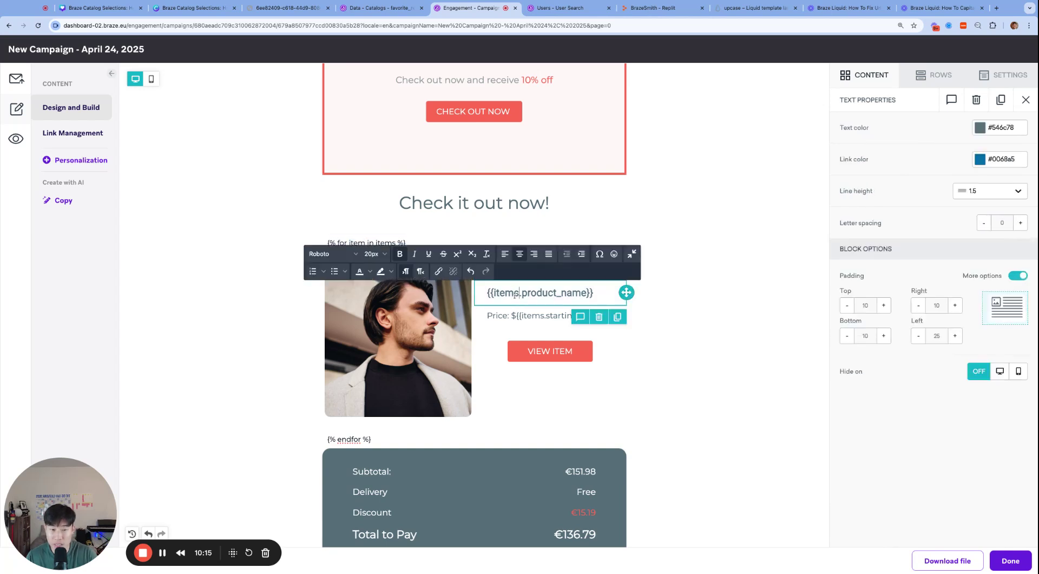
{"action": "key", "text": "BackSpace"}
{"action": "left_click", "coordinate": [541, 315]}
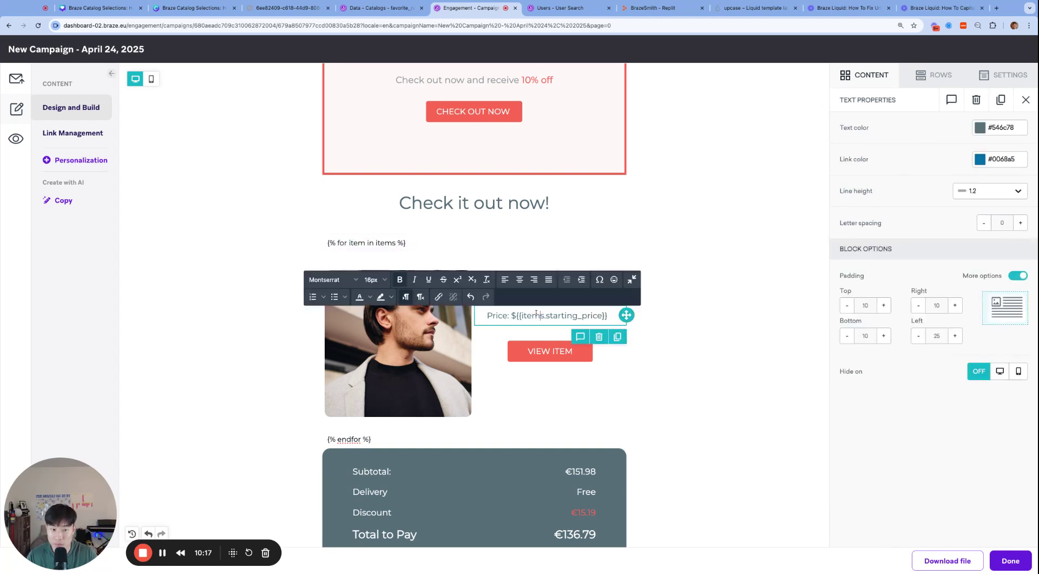
{"action": "key", "text": "BackSpace"}
- Change the product image's dynamic URL to {{item.image_link}} to match the loop variable
{"action": "left_click", "coordinate": [384, 243]}
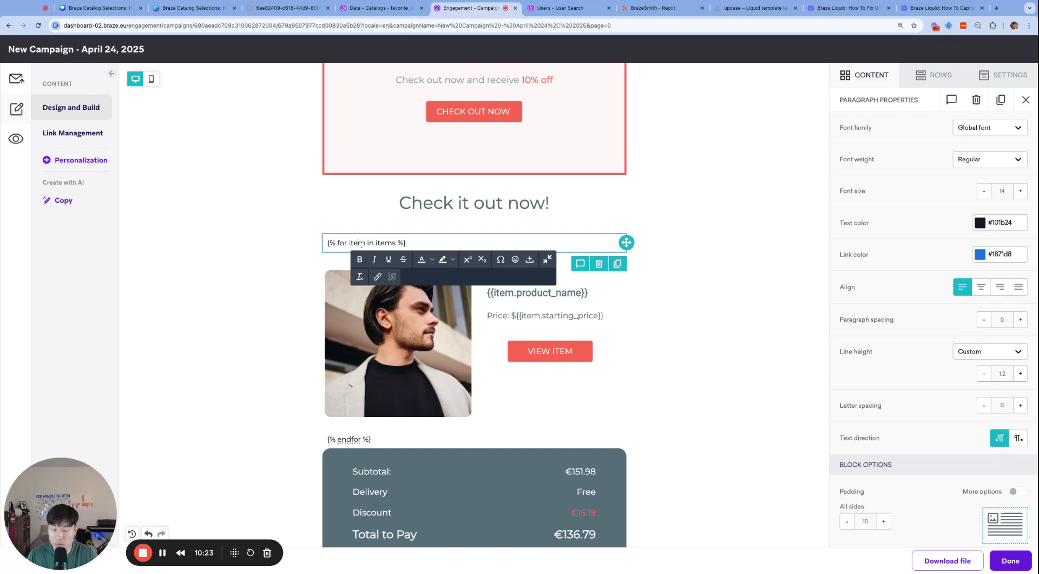
{"action": "left_click", "coordinate": [387, 342]}
{"action": "left_click", "coordinate": [916, 227]}
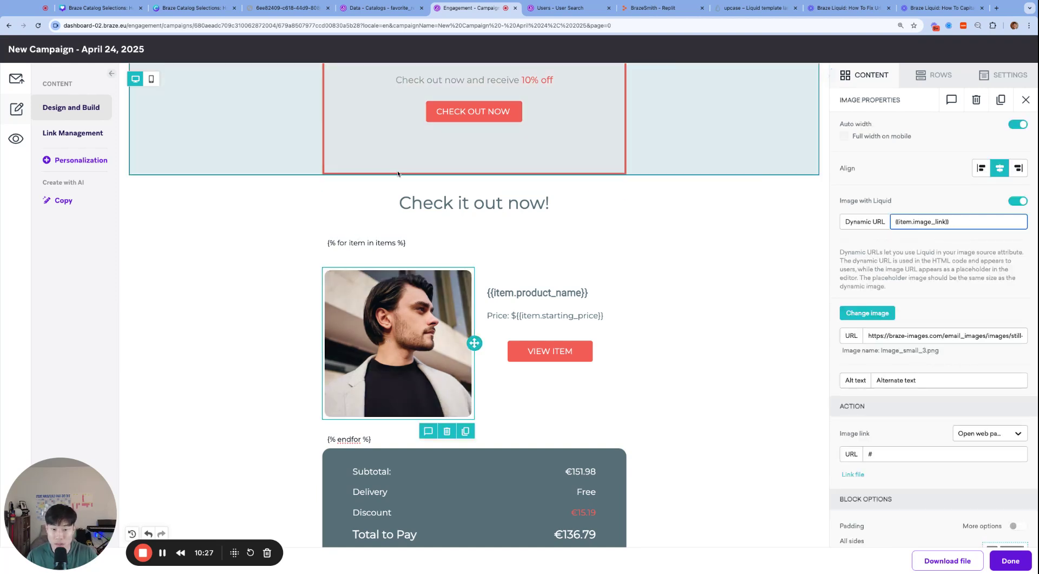
- Preview the email and examine each looped product's image, name and price, including the first product's price format
{"action": "left_click", "coordinate": [15, 138]}
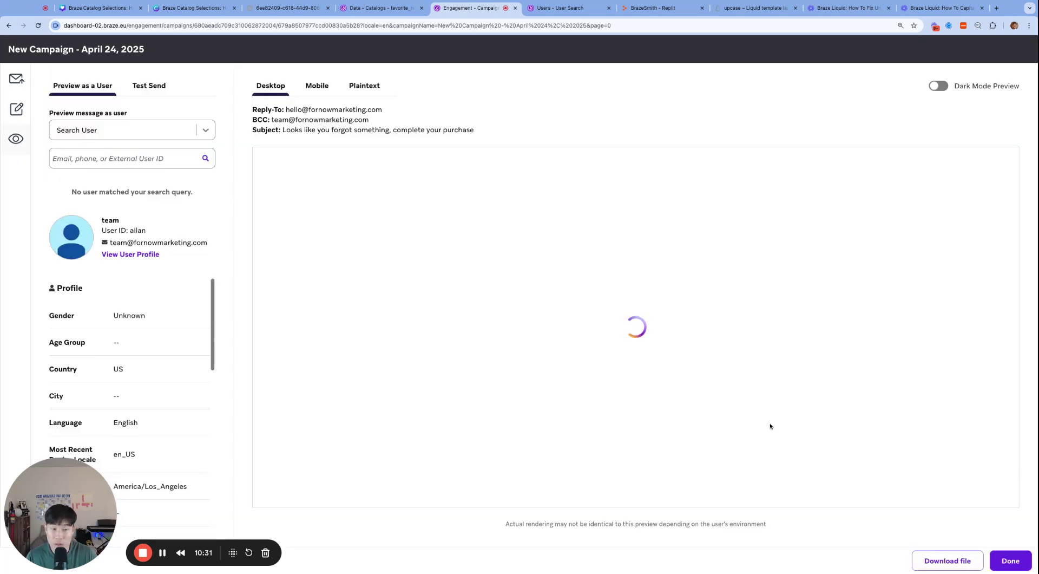
{"action": "scroll", "coordinate": [770, 426], "scroll_direction": "down", "scroll_amount": 10}
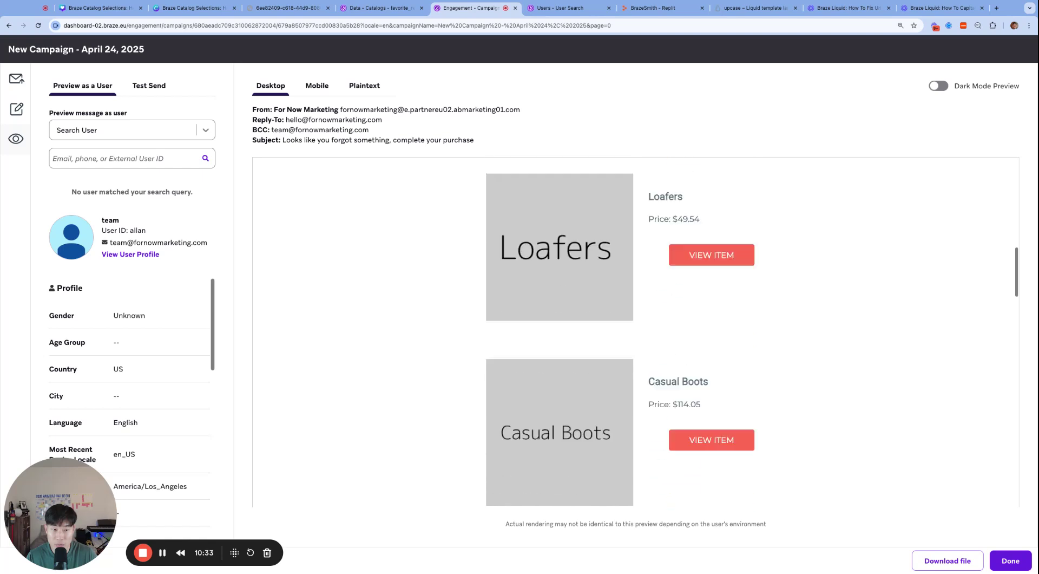
{"action": "scroll", "coordinate": [754, 406], "scroll_direction": "down", "scroll_amount": 5}
{"action": "scroll", "coordinate": [722, 364], "scroll_direction": "up", "scroll_amount": 5}
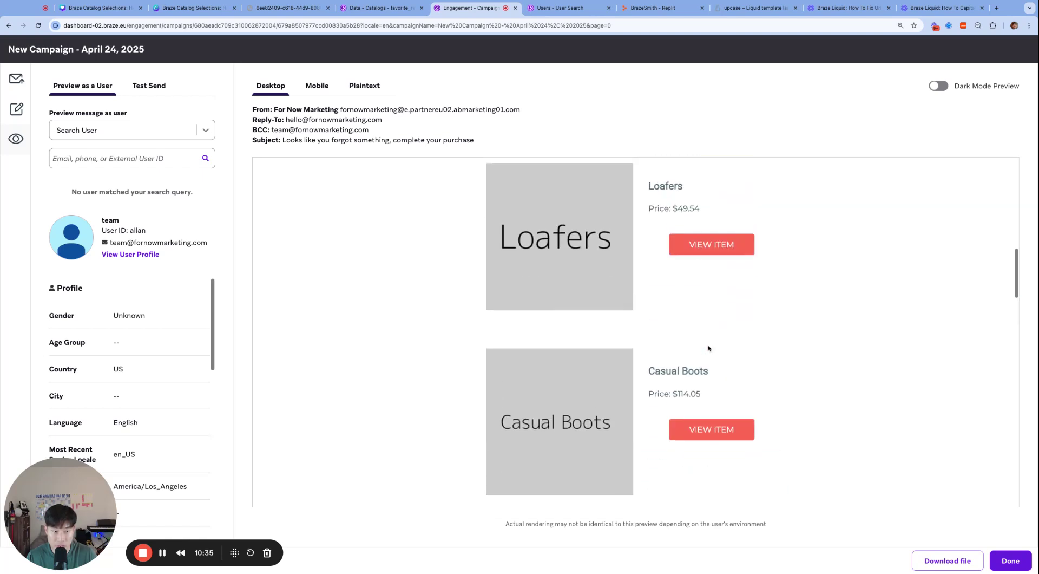
{"action": "scroll", "coordinate": [708, 348], "scroll_direction": "up", "scroll_amount": 4}
{"action": "scroll", "coordinate": [661, 388], "scroll_direction": "down", "scroll_amount": 9}
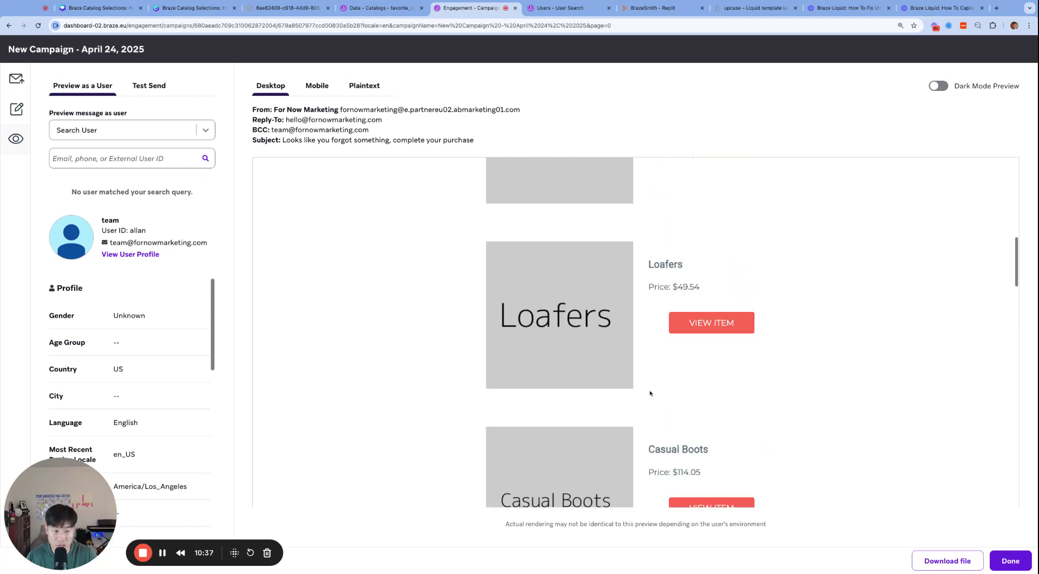
{"action": "scroll", "coordinate": [650, 393], "scroll_direction": "up", "scroll_amount": 8}
{"action": "scroll", "coordinate": [650, 393], "scroll_direction": "up", "scroll_amount": 3}
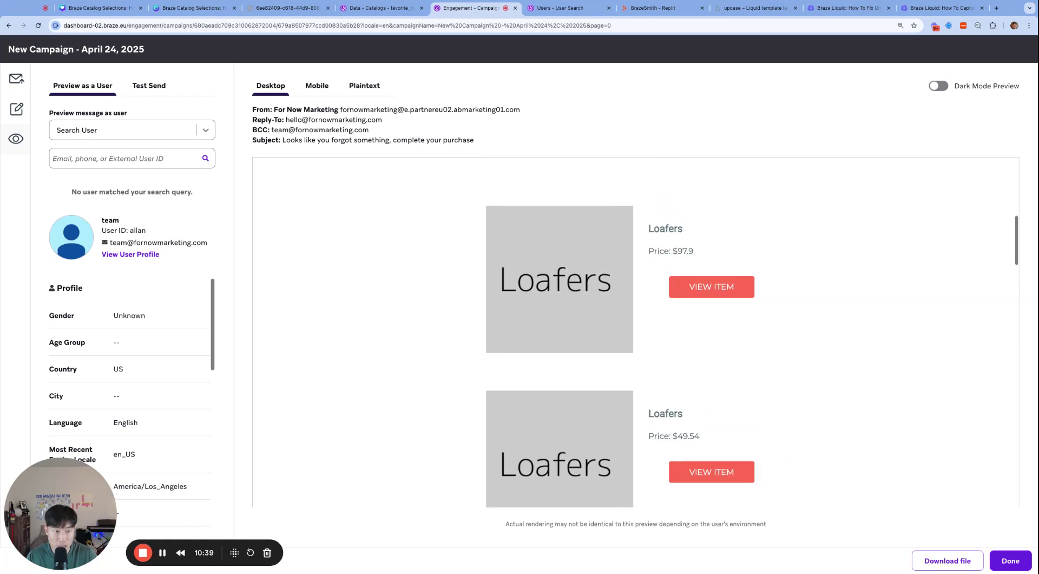
{"action": "scroll", "coordinate": [681, 313], "scroll_direction": "up", "scroll_amount": 5}
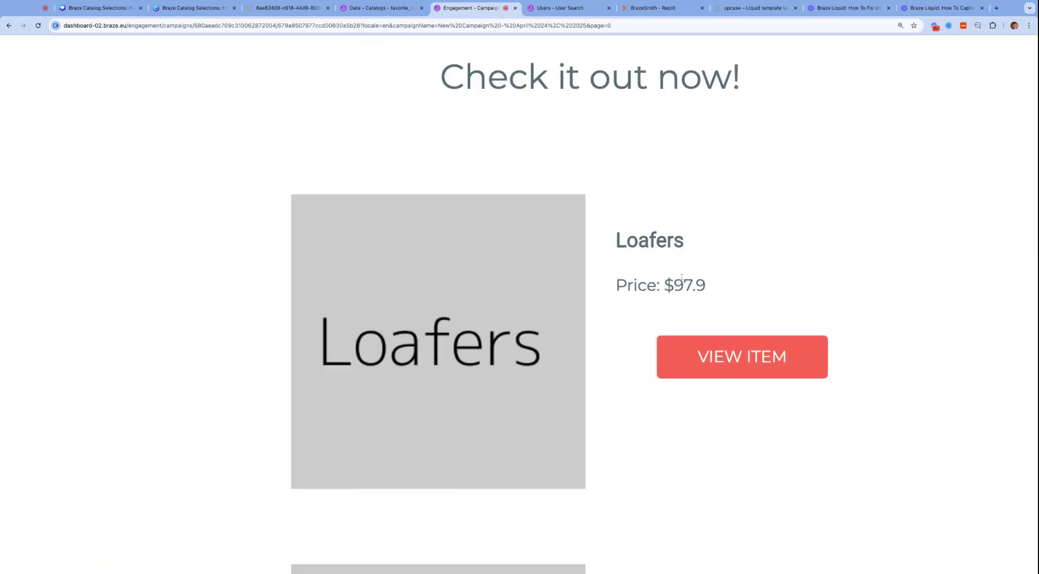
{"action": "triple_click", "coordinate": [690, 283]}
{"action": "key", "text": "Escape"}
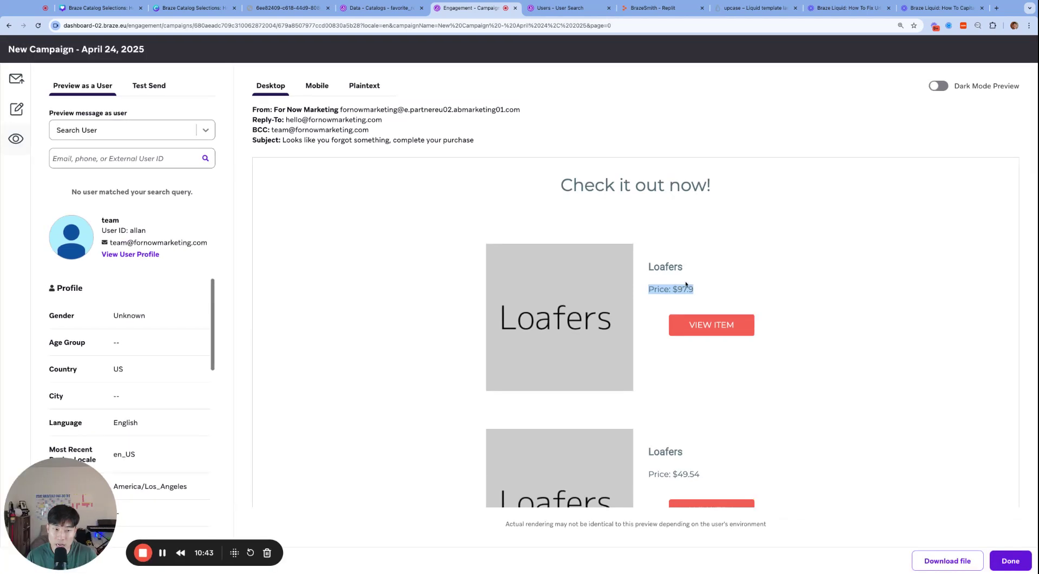
- Check the money filter in Braze's Liquid Filters documentation and apply it to the Price expression as ${{item.starting_price | money}}
{"action": "left_click", "coordinate": [16, 108]}
{"action": "scroll", "coordinate": [502, 304], "scroll_direction": "up", "scroll_amount": 1}
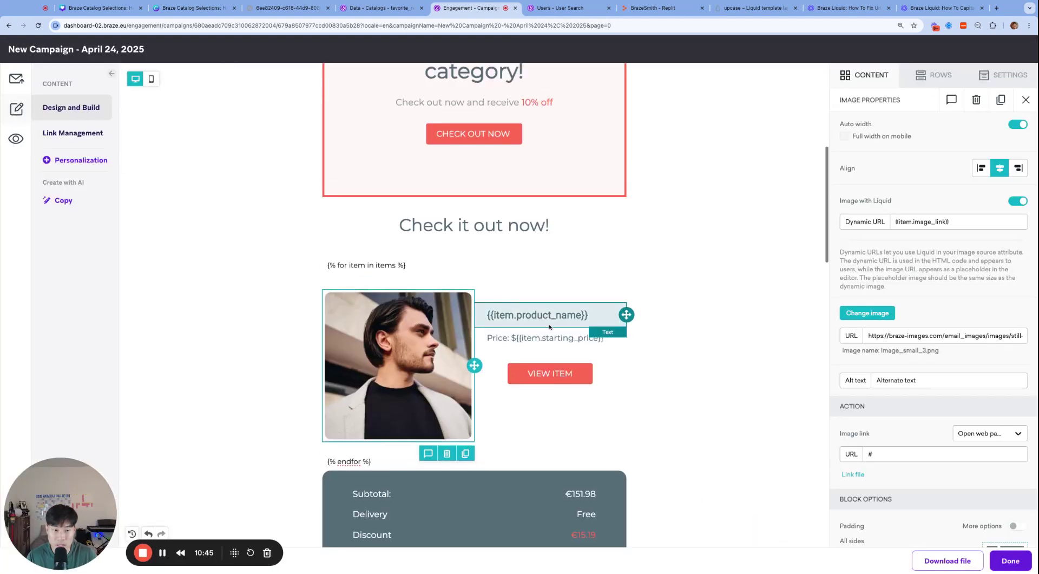
{"action": "left_click", "coordinate": [549, 335]}
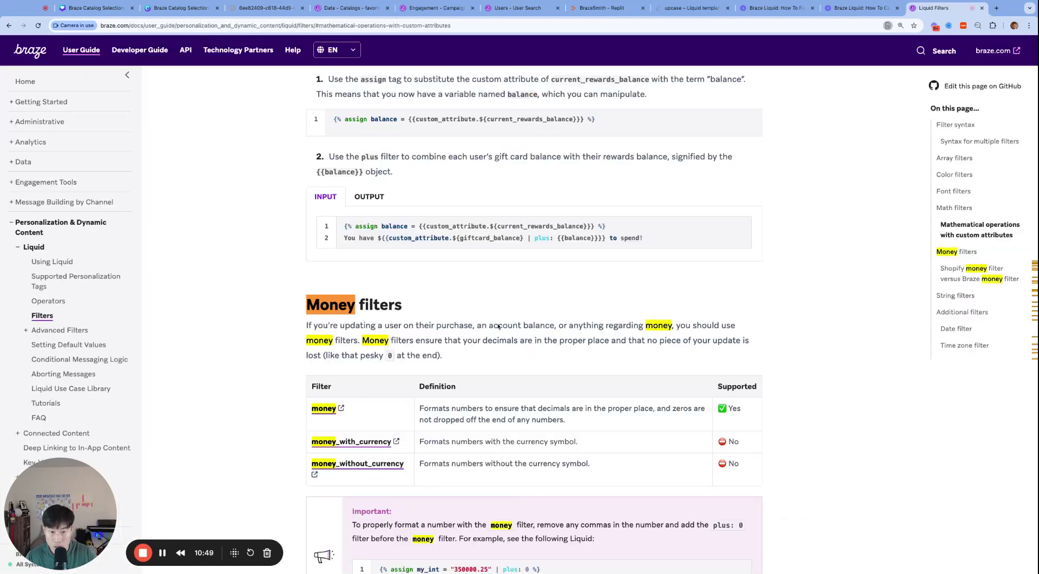
{"action": "scroll", "coordinate": [396, 339], "scroll_direction": "down", "scroll_amount": 2}
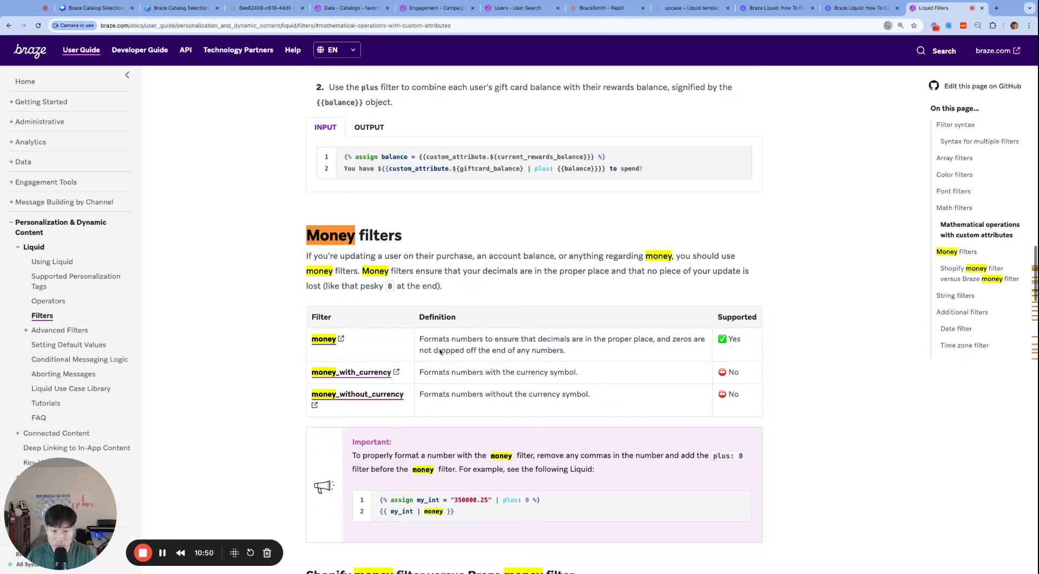
{"action": "scroll", "coordinate": [396, 339], "scroll_direction": "down", "scroll_amount": 1}
{"action": "scroll", "coordinate": [359, 289], "scroll_direction": "up", "scroll_amount": 2}
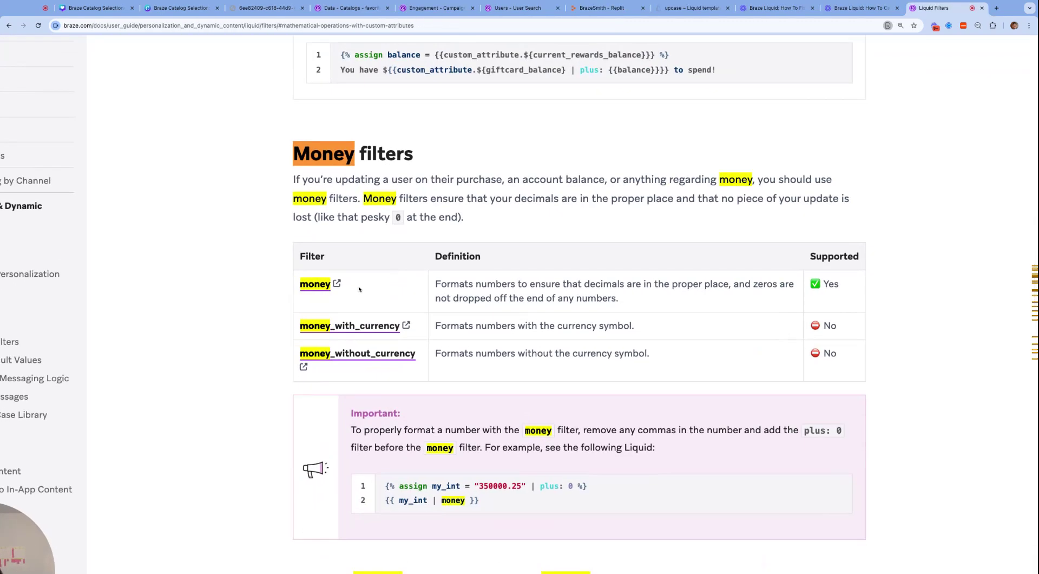
{"action": "scroll", "coordinate": [341, 289], "scroll_direction": "up", "scroll_amount": 2}
{"action": "scroll", "coordinate": [508, 295], "scroll_direction": "down", "scroll_amount": 3}
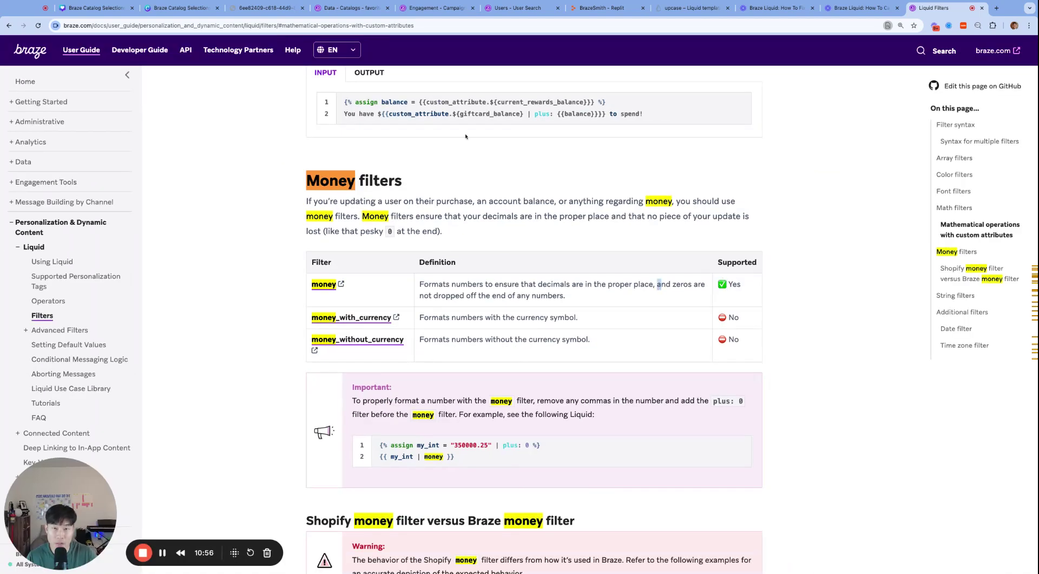
{"action": "left_click", "coordinate": [433, 9]}
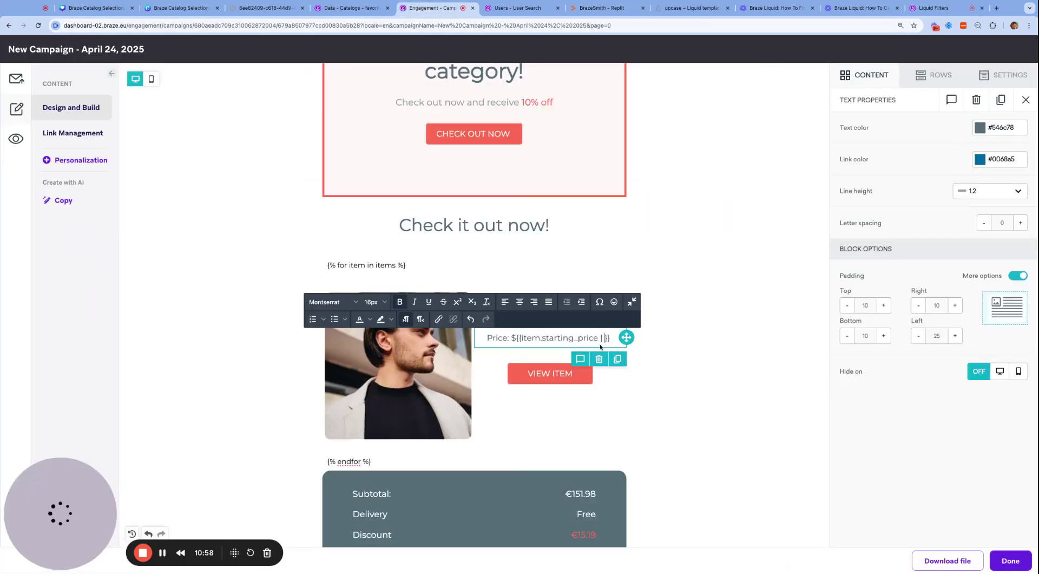
{"action": "type", "text": "money"}
{"action": "left_click", "coordinate": [686, 295]}
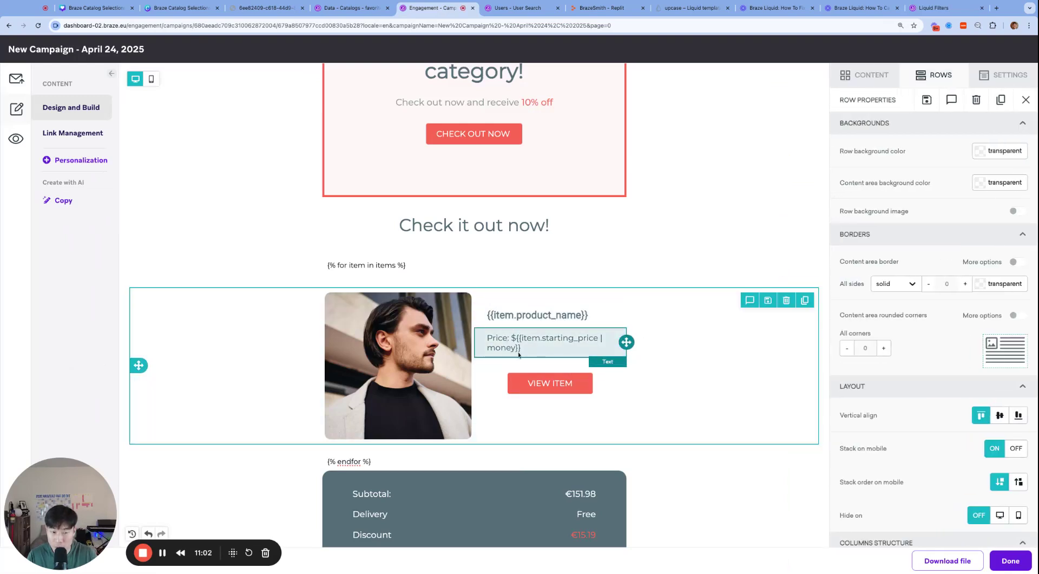
- Preview the email again and review the price formatting across all product blocks and the category heading
{"action": "left_click", "coordinate": [16, 139]}
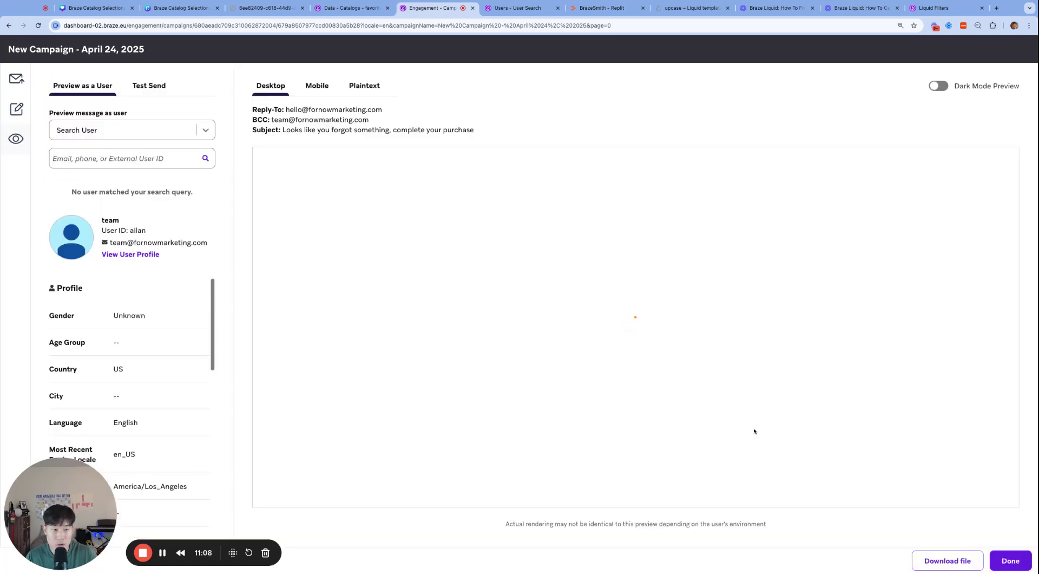
{"action": "scroll", "coordinate": [754, 430], "scroll_direction": "down", "scroll_amount": 8}
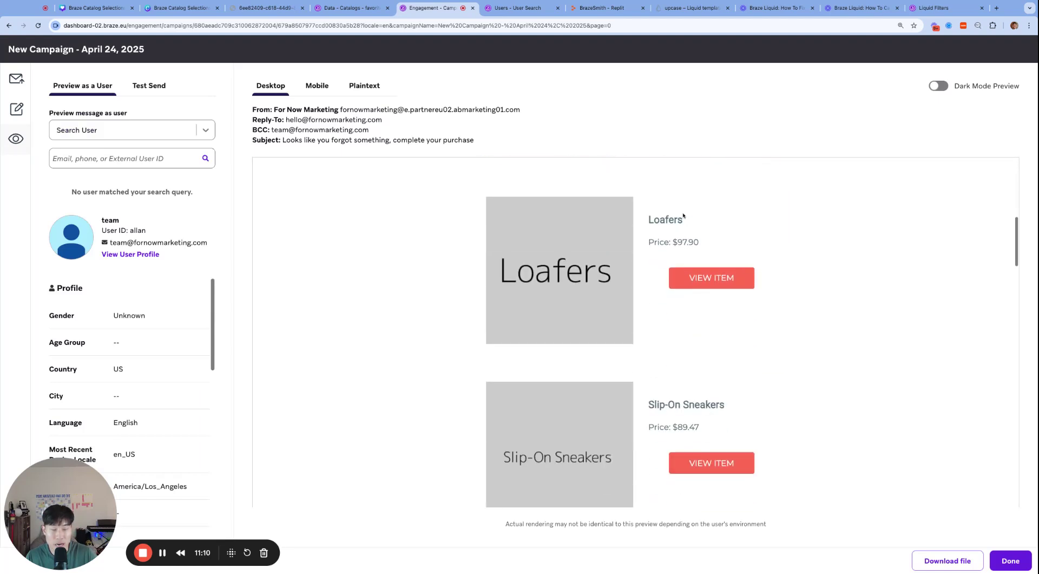
{"action": "scroll", "coordinate": [684, 215], "scroll_direction": "up", "scroll_amount": 5}
{"action": "scroll", "coordinate": [682, 284], "scroll_direction": "down", "scroll_amount": 4}
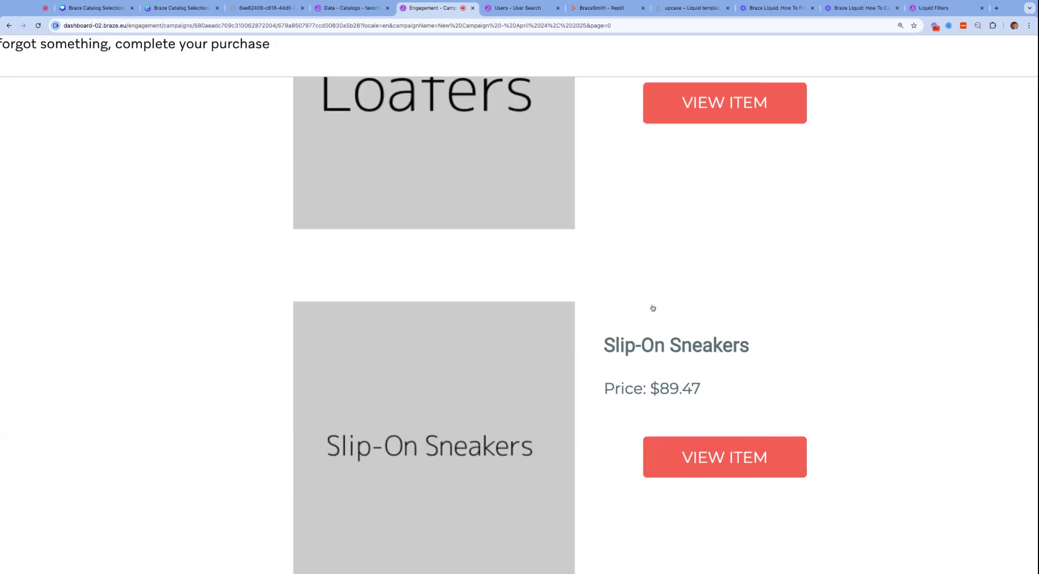
{"action": "scroll", "coordinate": [651, 306], "scroll_direction": "down", "scroll_amount": 5}
{"action": "scroll", "coordinate": [653, 307], "scroll_direction": "down", "scroll_amount": 4}
{"action": "scroll", "coordinate": [653, 307], "scroll_direction": "down", "scroll_amount": 6}
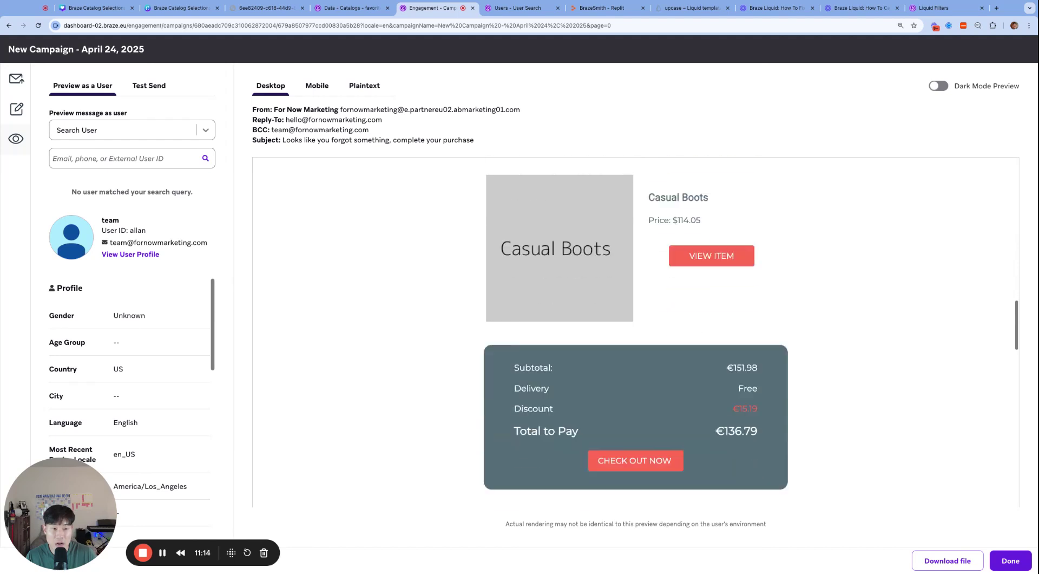
{"action": "scroll", "coordinate": [653, 308], "scroll_direction": "up", "scroll_amount": 5}
{"action": "scroll", "coordinate": [653, 307], "scroll_direction": "down", "scroll_amount": 3}
{"action": "scroll", "coordinate": [652, 307], "scroll_direction": "up", "scroll_amount": 10}
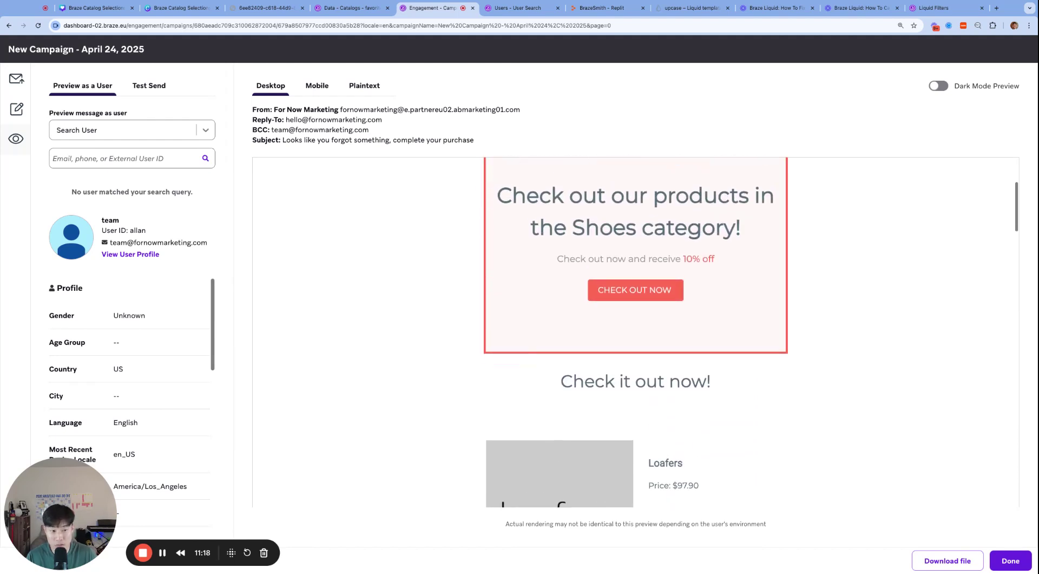
{"action": "scroll", "coordinate": [652, 307], "scroll_direction": "down", "scroll_amount": 9}
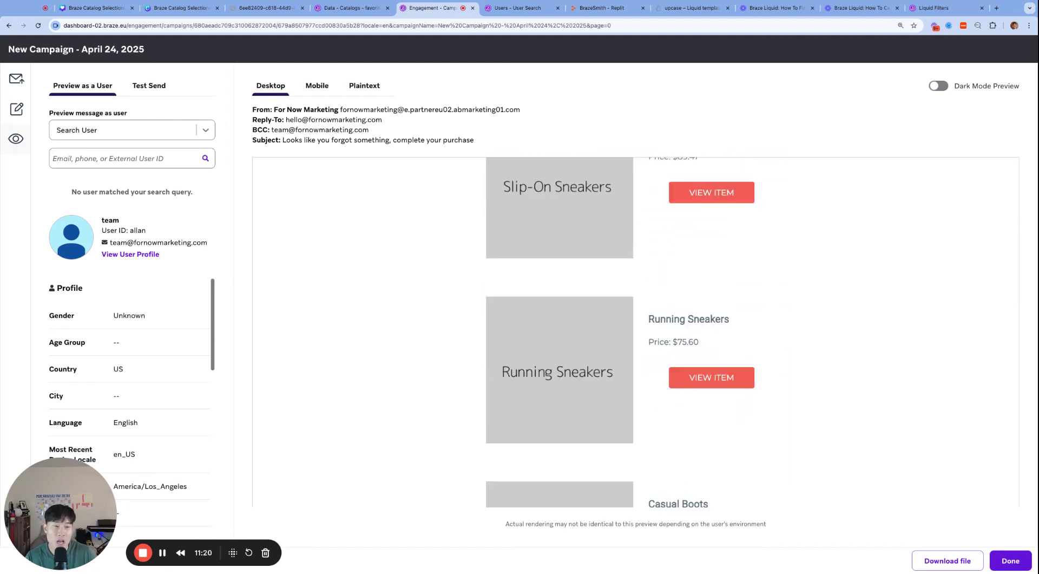
{"action": "scroll", "coordinate": [653, 308], "scroll_direction": "up", "scroll_amount": 7}
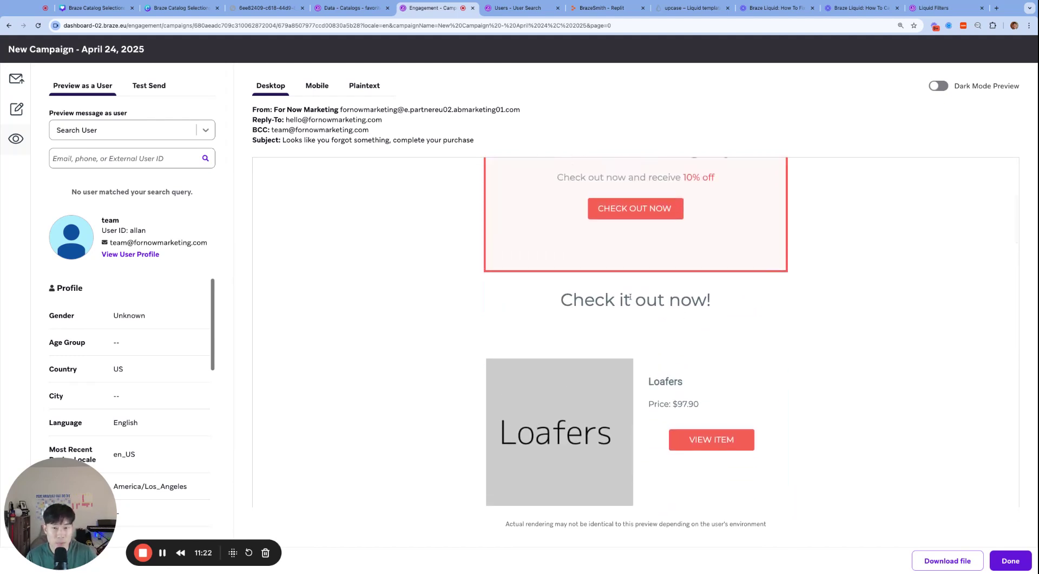
{"action": "scroll", "coordinate": [571, 293], "scroll_direction": "up", "scroll_amount": 3}
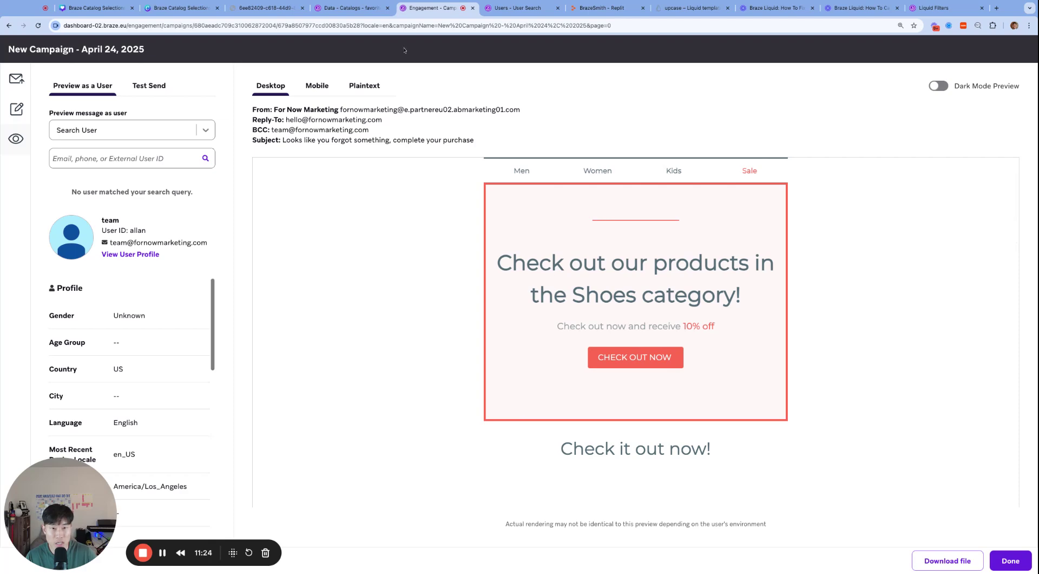
- Review the favorite_retail_category selection's filter settings and the category values of the items in fnm-retail-catalog
{"action": "left_click", "coordinate": [349, 8]}
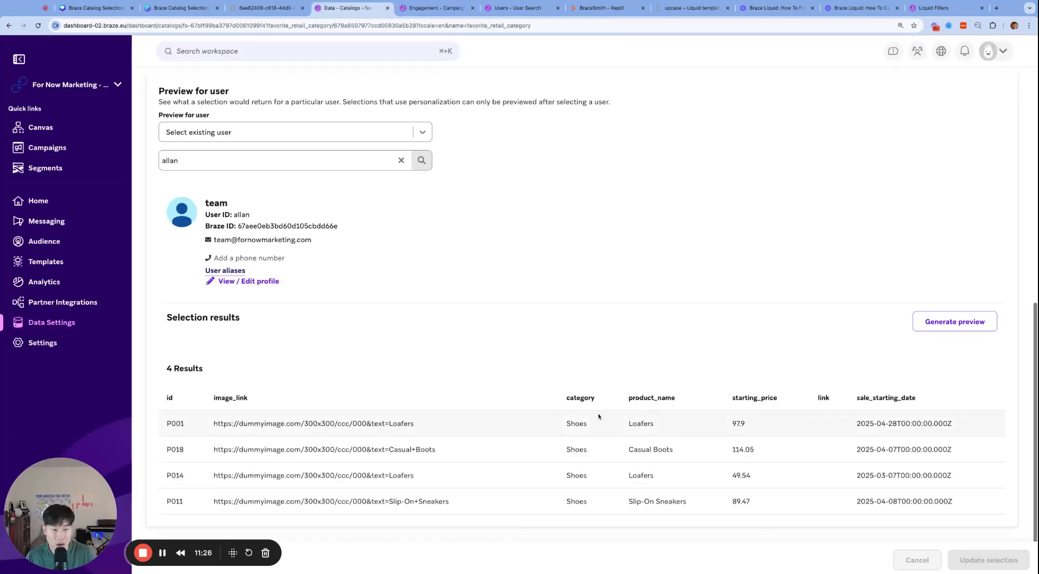
{"action": "scroll", "coordinate": [290, 168], "scroll_direction": "up", "scroll_amount": 6}
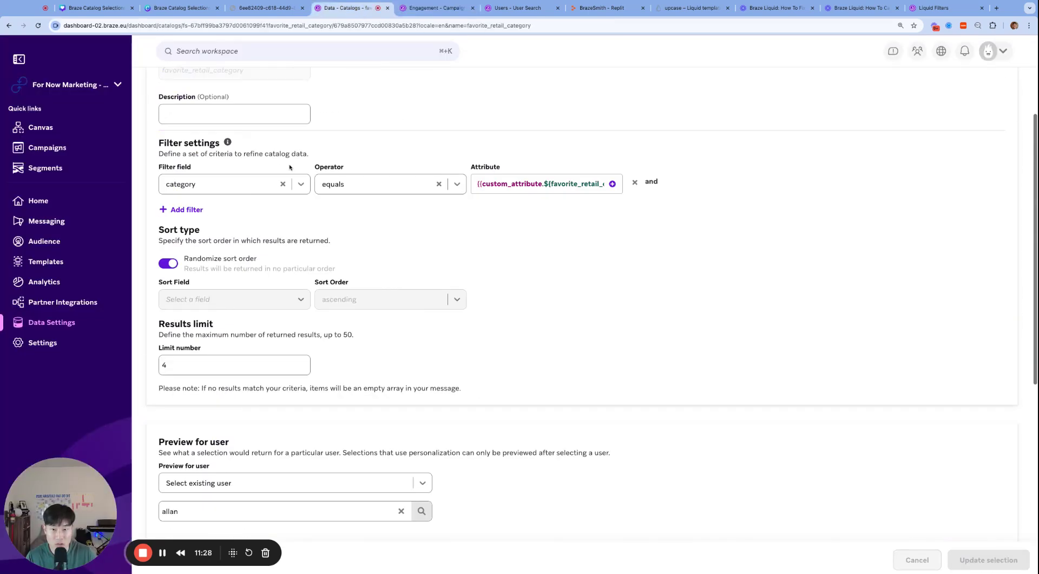
{"action": "scroll", "coordinate": [254, 152], "scroll_direction": "up", "scroll_amount": 3}
{"action": "left_click", "coordinate": [214, 79]}
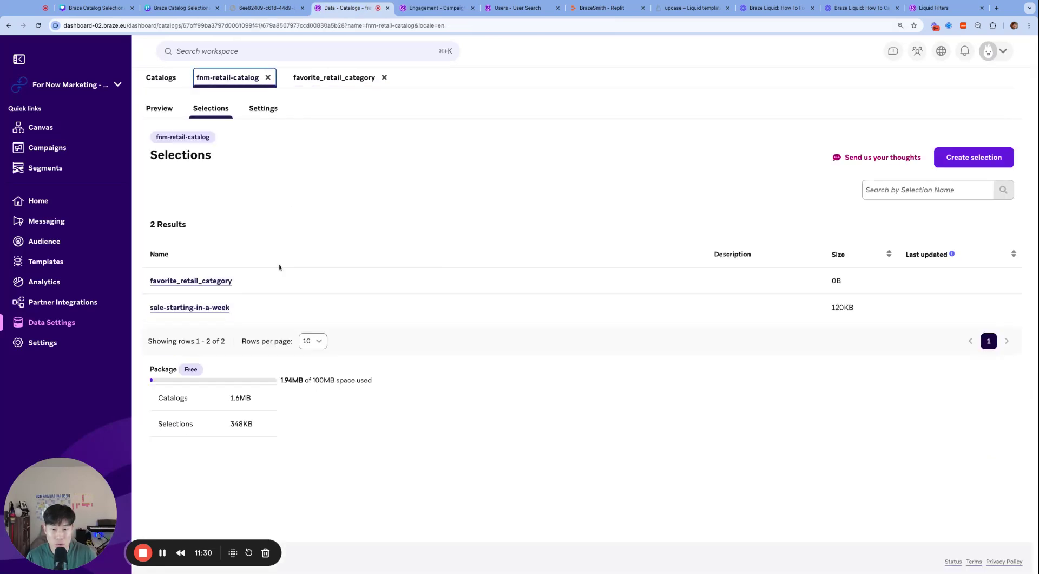
{"action": "left_click", "coordinate": [206, 283]}
{"action": "left_click", "coordinate": [216, 76]}
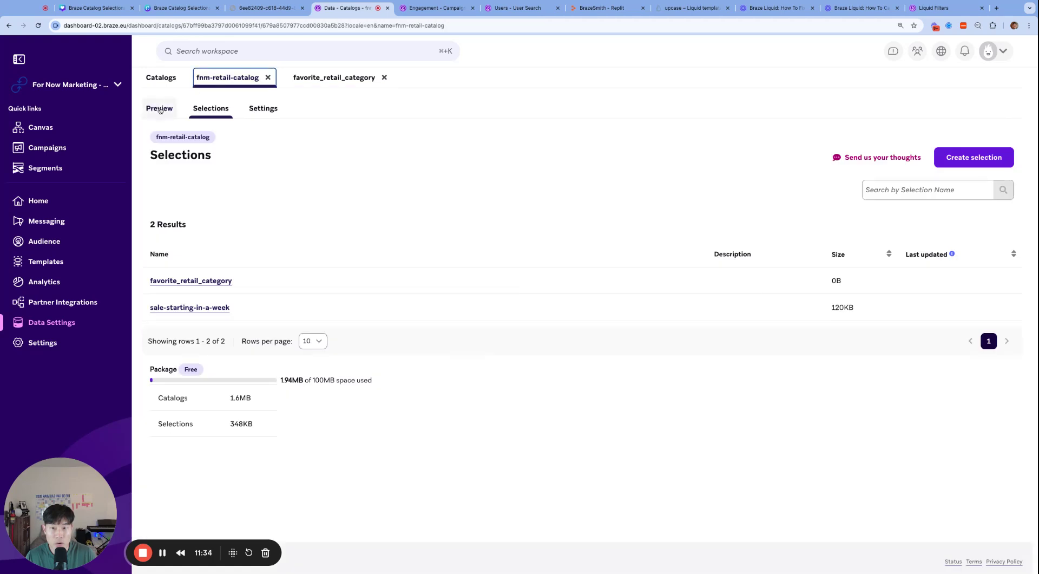
{"action": "scroll", "coordinate": [513, 331], "scroll_direction": "down", "scroll_amount": 1}
{"action": "scroll", "coordinate": [620, 331], "scroll_direction": "up", "scroll_amount": 1}
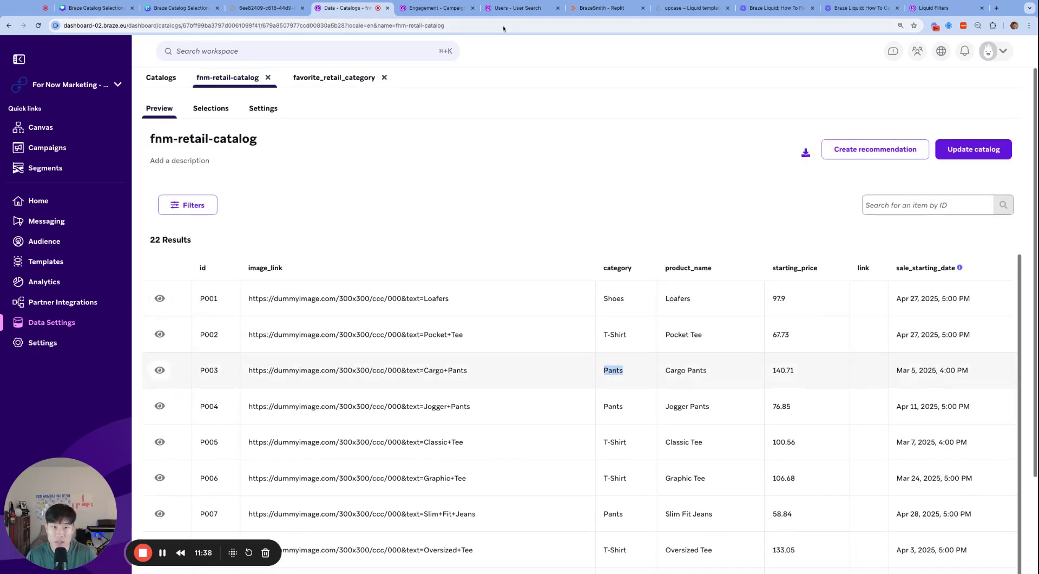
{"action": "left_click", "coordinate": [437, 7]}
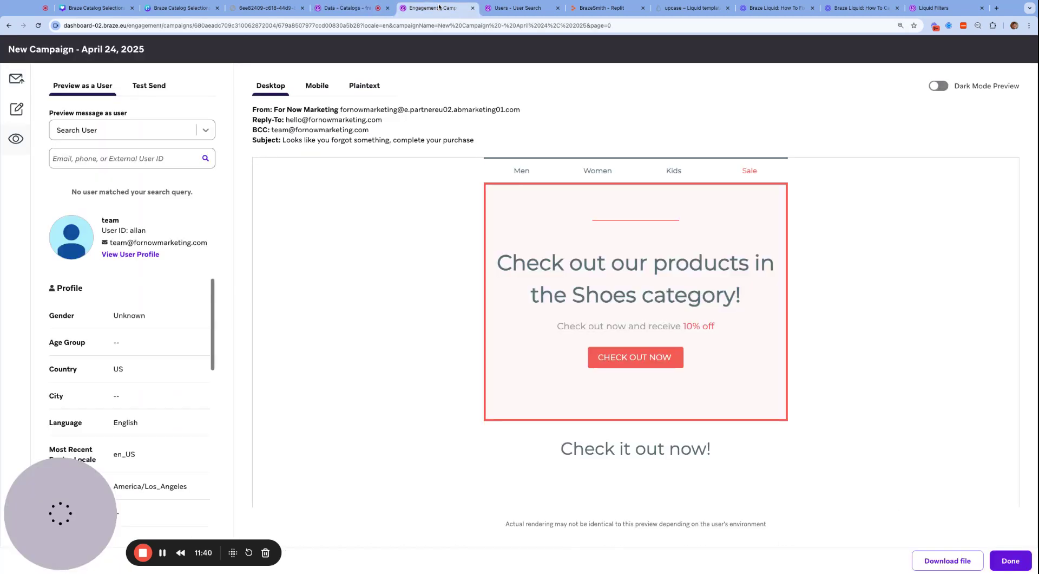
{"action": "scroll", "coordinate": [634, 353], "scroll_direction": "up", "scroll_amount": 3}
- Switch to BrazeSmith, enter the custom attribute favorite_retail_category with the value Pants, and remove the added Shoes attribute
{"action": "left_click", "coordinate": [260, 8]}
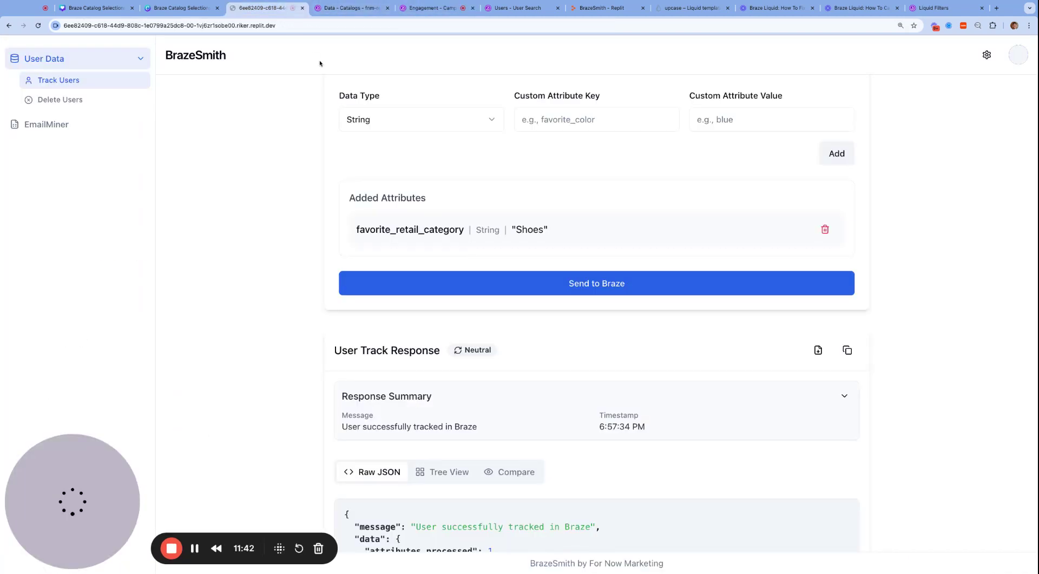
{"action": "scroll", "coordinate": [512, 264], "scroll_direction": "up", "scroll_amount": 1}
{"action": "left_click", "coordinate": [582, 240]}
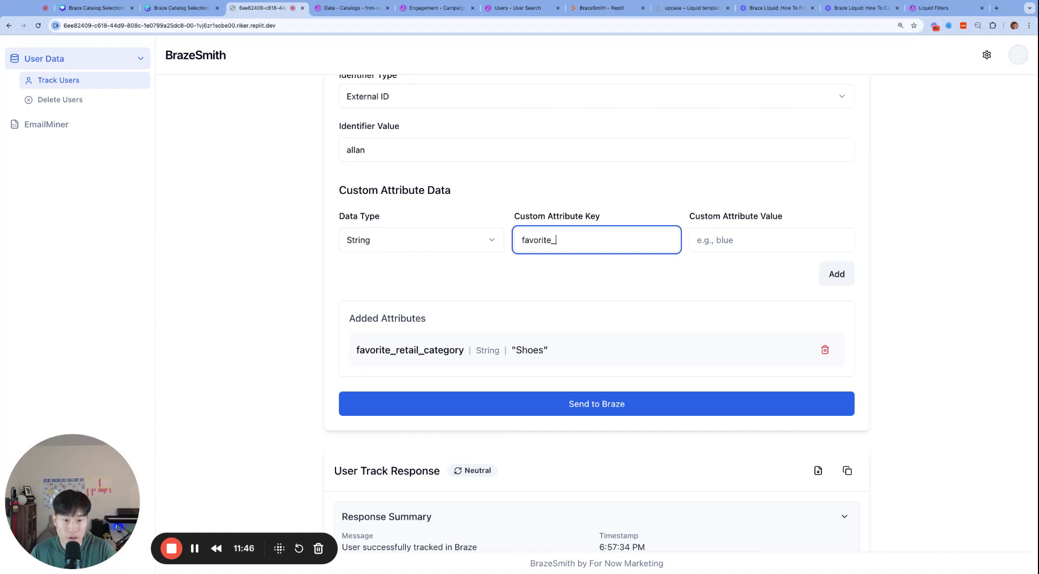
{"action": "type", "text": "favorite_retail_category"}
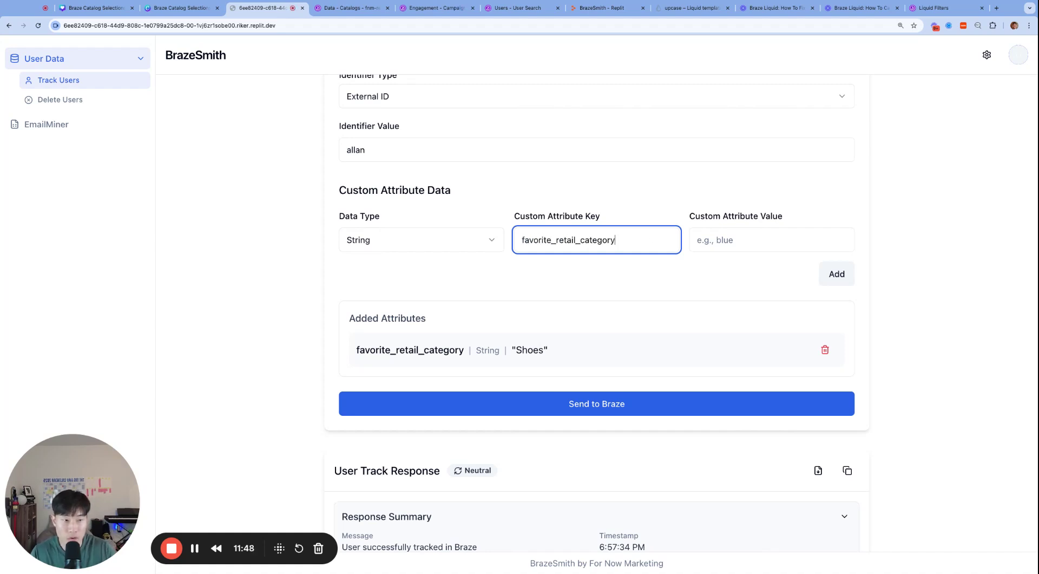
{"action": "key", "text": "Tab"}
{"action": "type", "text": "Pants"}
{"action": "left_click", "coordinate": [827, 349]}
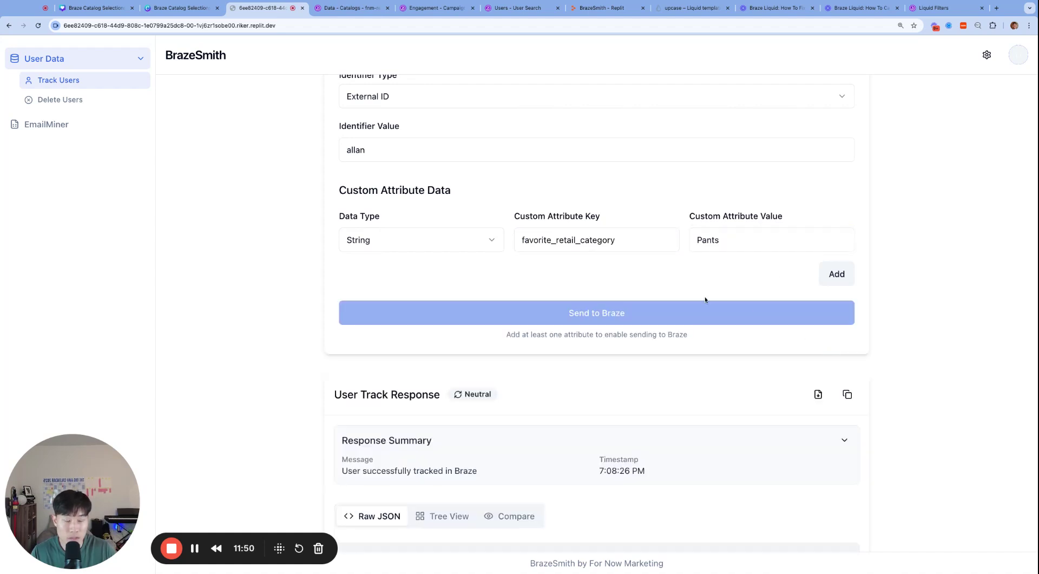
- Add the favorite_retail_category attribute with value Pants to the test user's data and send it to Braze
{"action": "scroll", "coordinate": [706, 297], "scroll_direction": "up", "scroll_amount": 2}
{"action": "left_click", "coordinate": [822, 331]}
{"action": "left_click", "coordinate": [658, 461]}
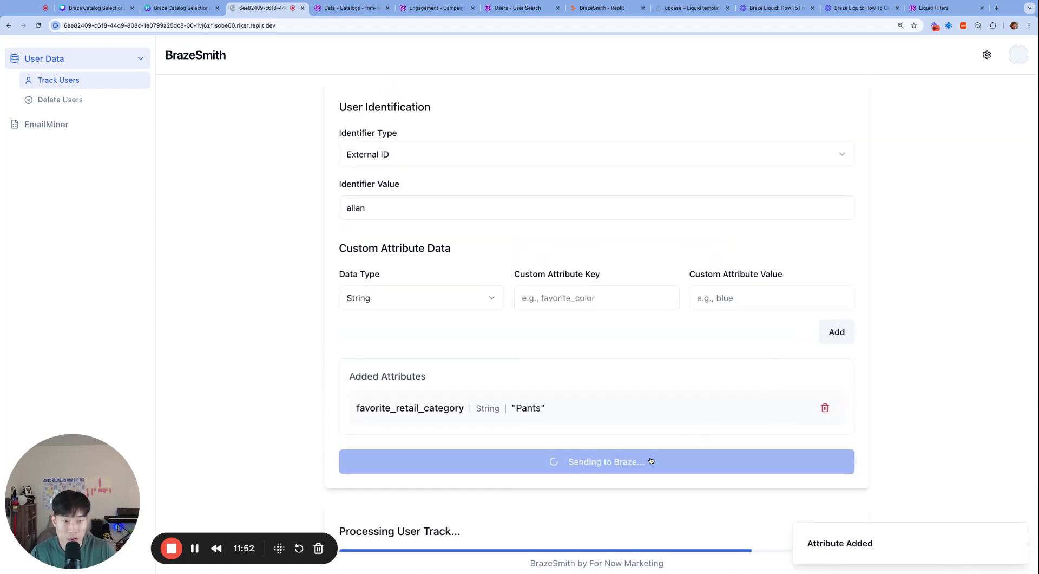
{"action": "scroll", "coordinate": [622, 452], "scroll_direction": "down", "scroll_amount": 2}
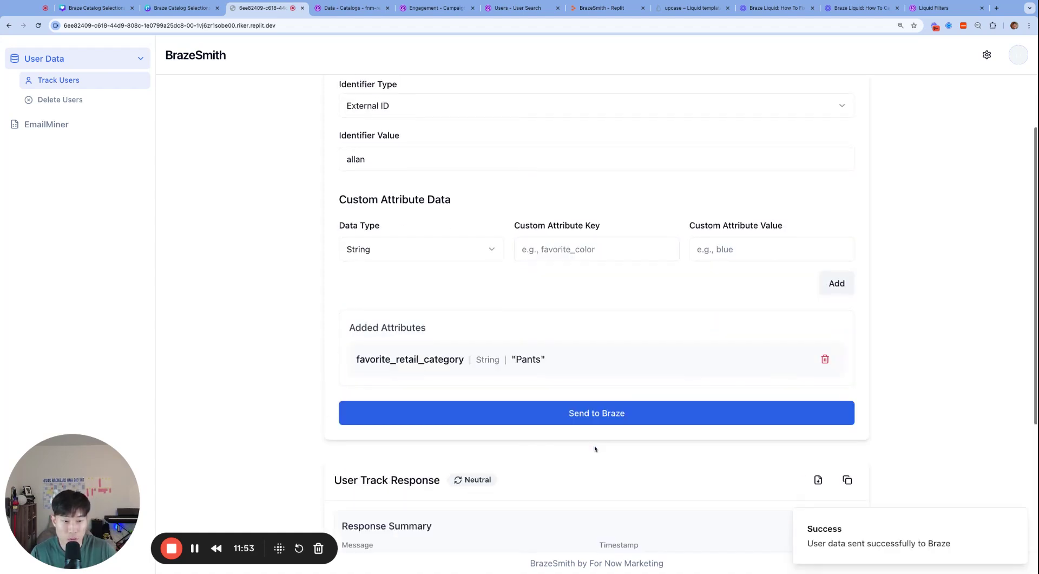
- Return to the Braze campaign, close the email editor, and check favorite_retail_category in the test user's custom attributes
{"action": "left_click", "coordinate": [427, 9]}
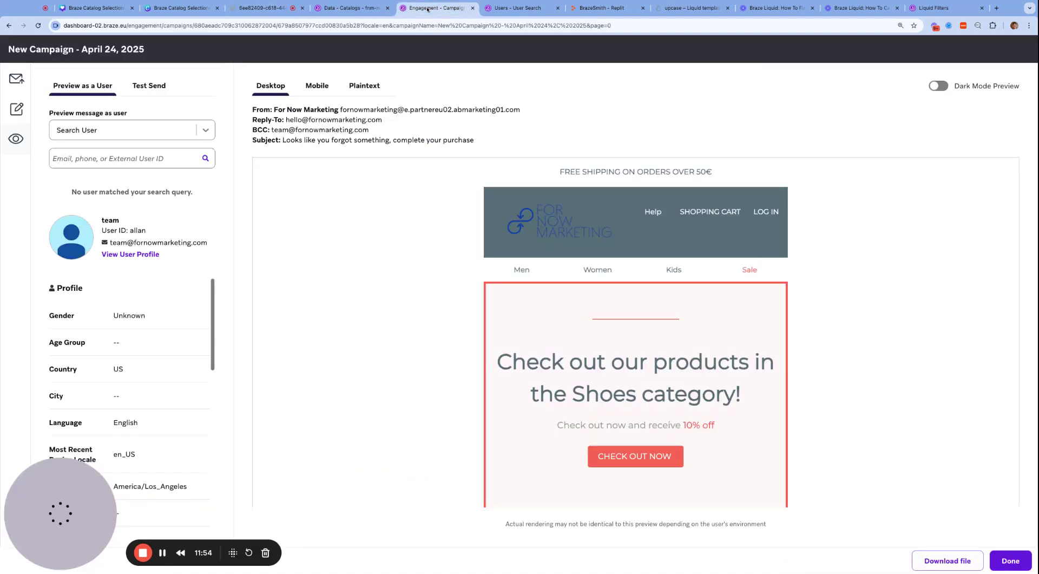
{"action": "left_click", "coordinate": [999, 559]}
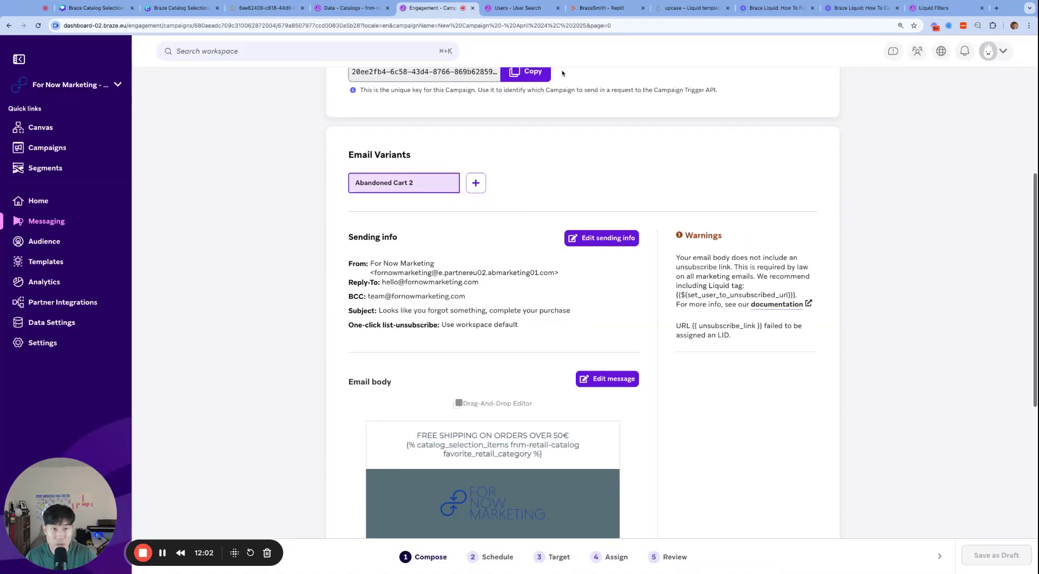
{"action": "left_click", "coordinate": [527, 9]}
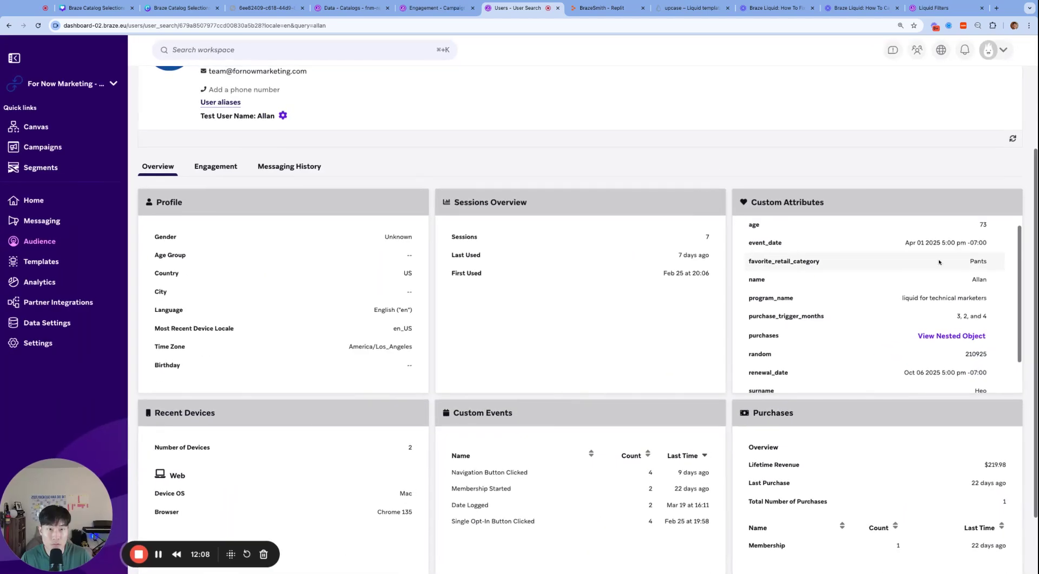
- Reopen the campaign's email message and preview it as the test user, searching by external user ID
{"action": "left_click", "coordinate": [435, 8]}
{"action": "scroll", "coordinate": [461, 216], "scroll_direction": "down", "scroll_amount": 10}
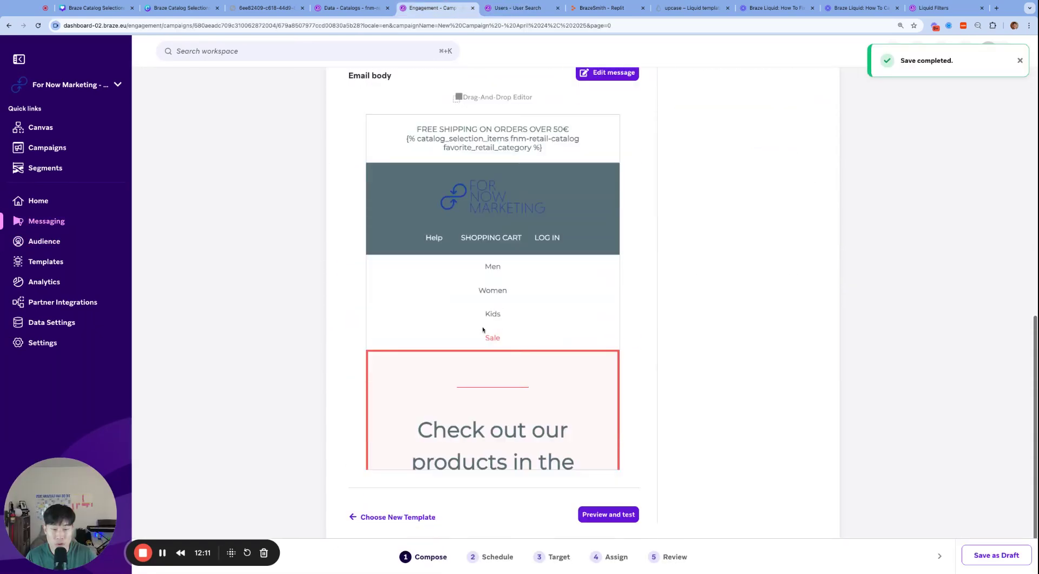
{"action": "left_click", "coordinate": [458, 261]}
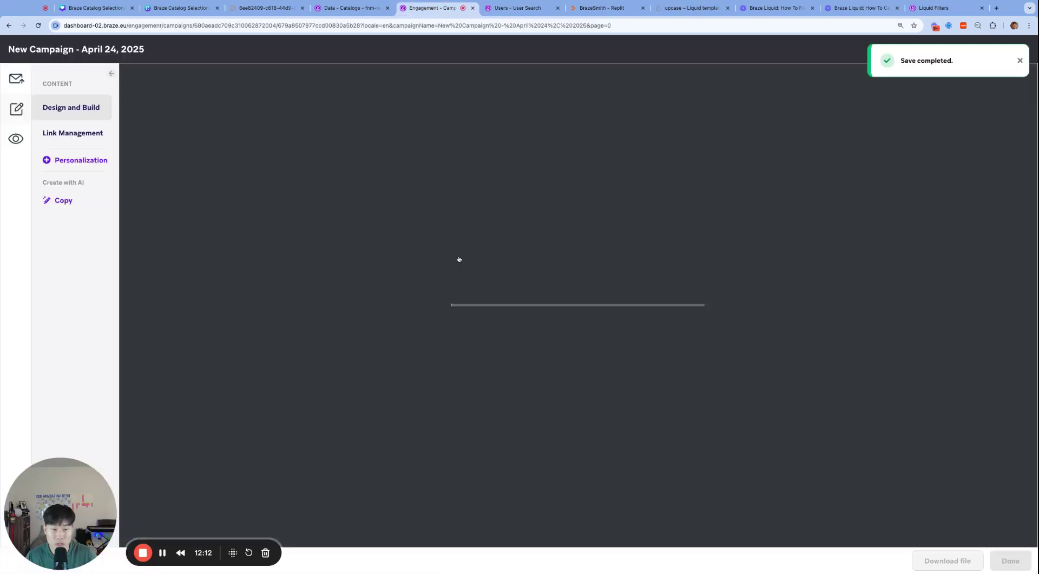
{"action": "left_click", "coordinate": [16, 138]}
{"action": "left_click", "coordinate": [93, 131]}
{"action": "left_click", "coordinate": [104, 184]}
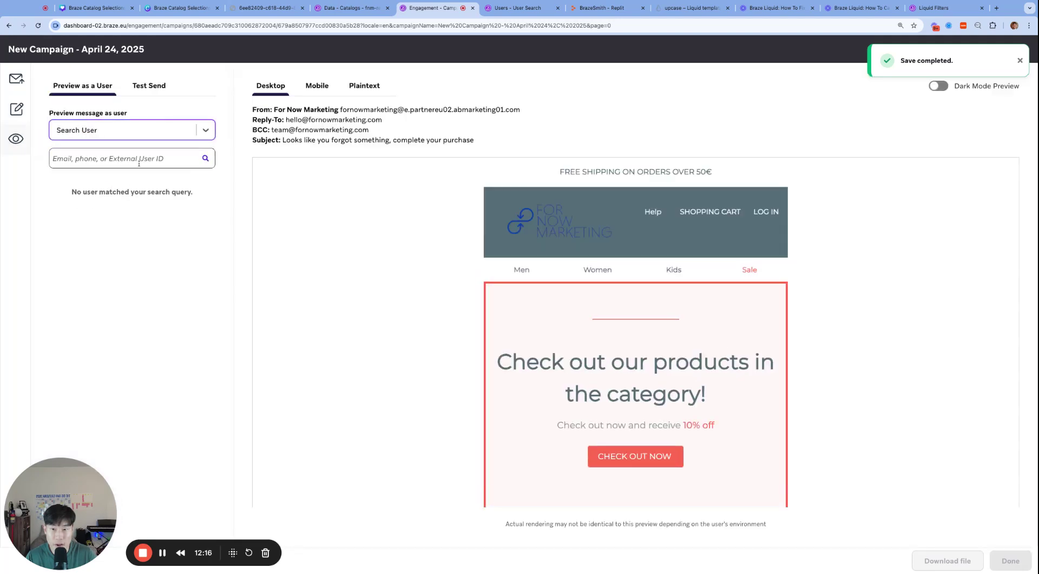
{"action": "left_click", "coordinate": [140, 160]}
{"action": "type", "text": "allan"}
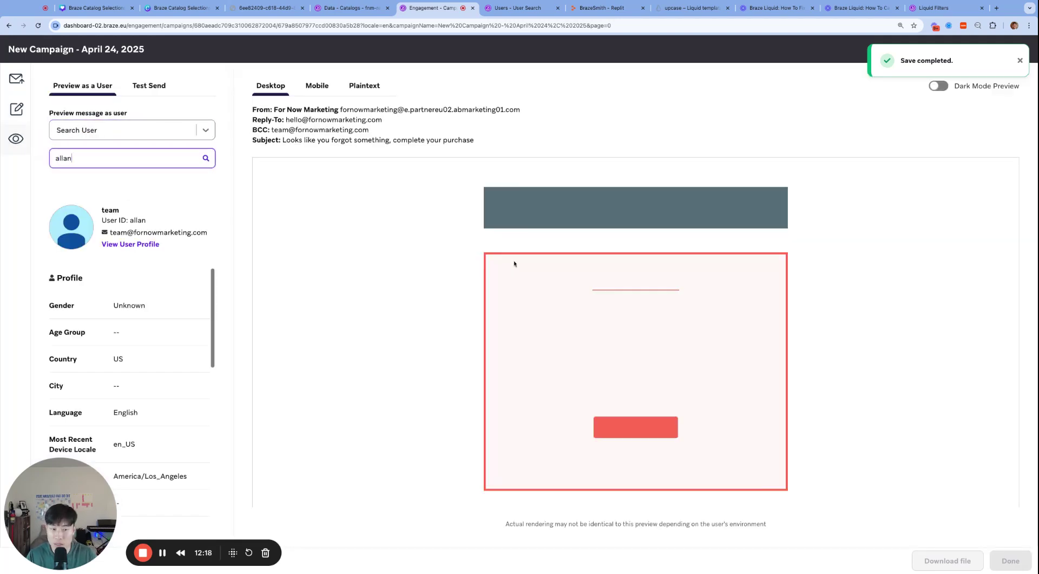
- Examine the looped product blocks in the email preview, checking each item's image, name and price for the Pants category
{"action": "scroll", "coordinate": [756, 346], "scroll_direction": "down", "scroll_amount": 3}
{"action": "scroll", "coordinate": [756, 346], "scroll_direction": "down", "scroll_amount": 2}
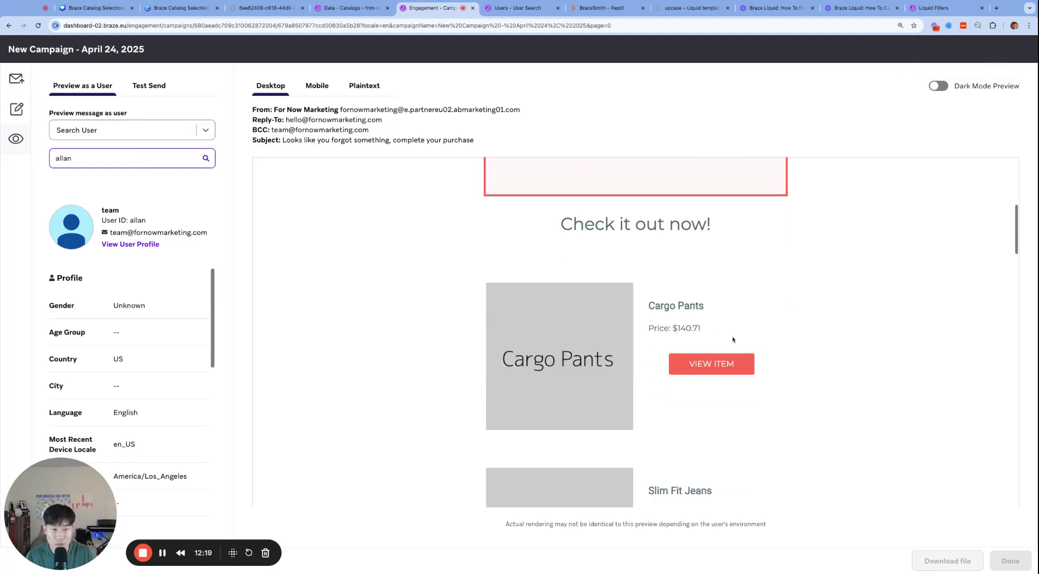
{"action": "triple_click", "coordinate": [689, 308]}
{"action": "scroll", "coordinate": [690, 325], "scroll_direction": "down", "scroll_amount": 2}
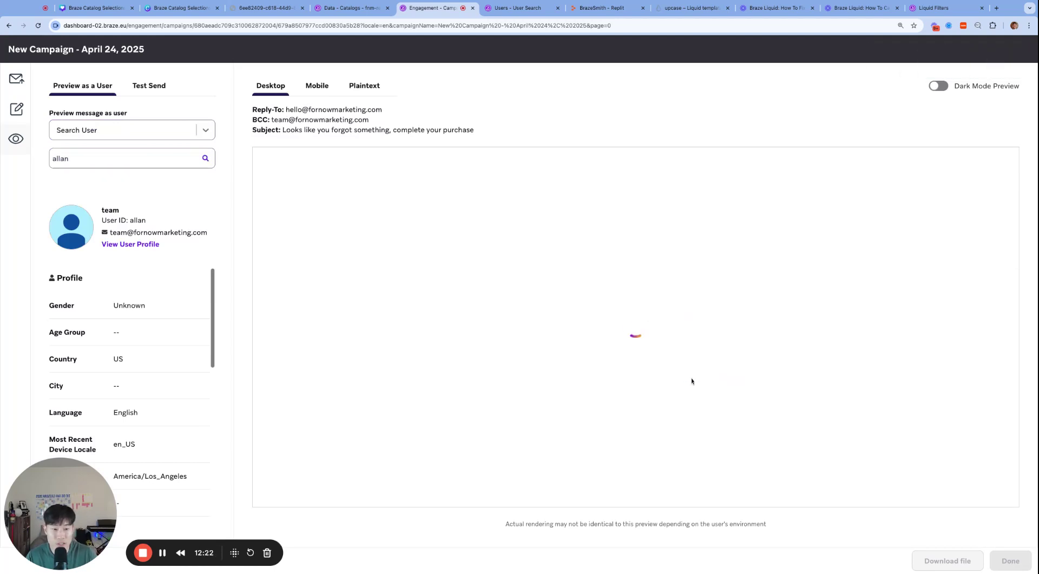
{"action": "scroll", "coordinate": [691, 381], "scroll_direction": "down", "scroll_amount": 8}
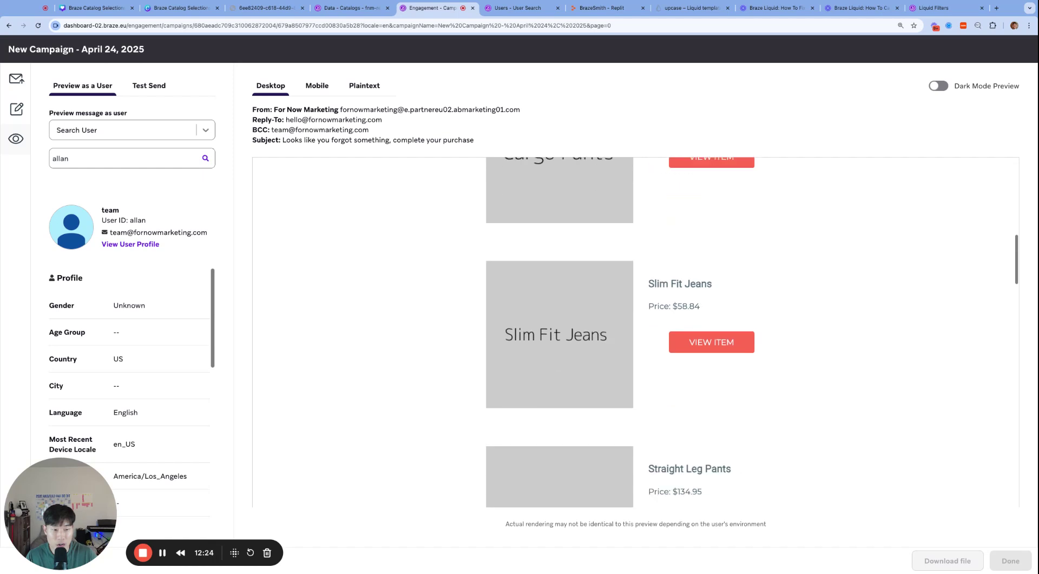
{"action": "scroll", "coordinate": [636, 330], "scroll_direction": "down", "scroll_amount": 5}
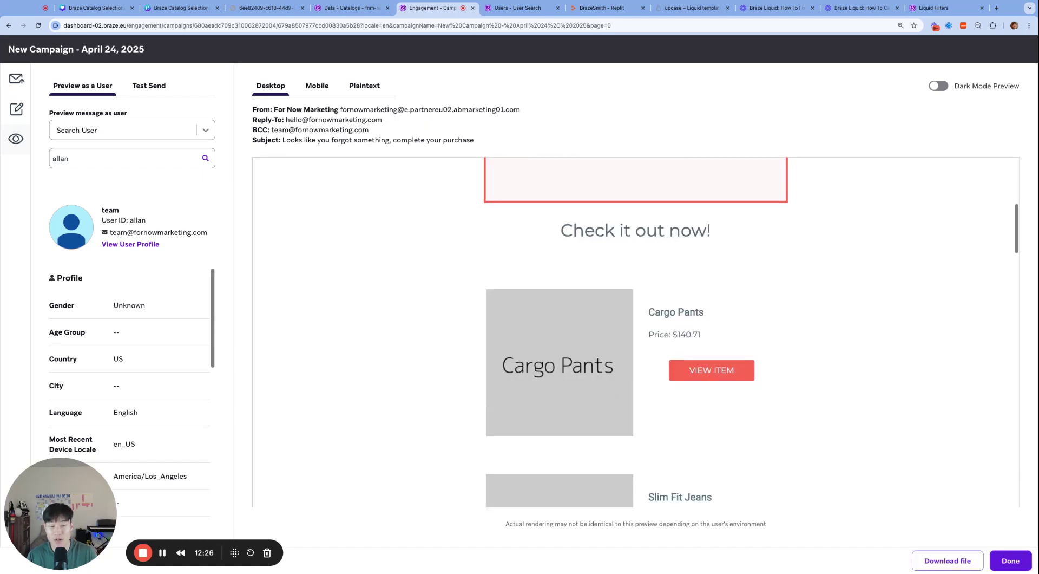
{"action": "scroll", "coordinate": [636, 330], "scroll_direction": "down", "scroll_amount": 10}
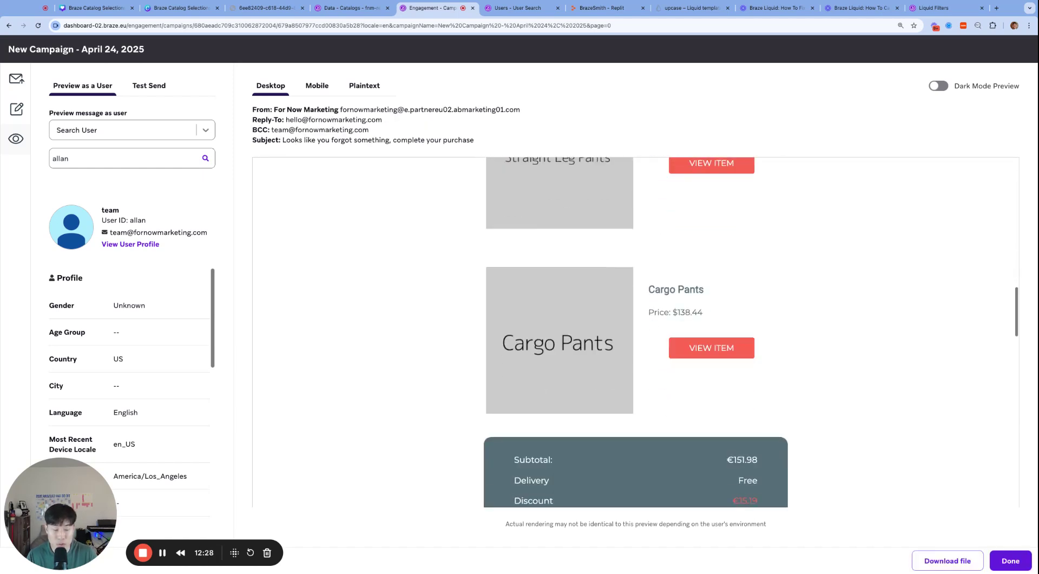
{"action": "scroll", "coordinate": [636, 330], "scroll_direction": "up", "scroll_amount": 6}
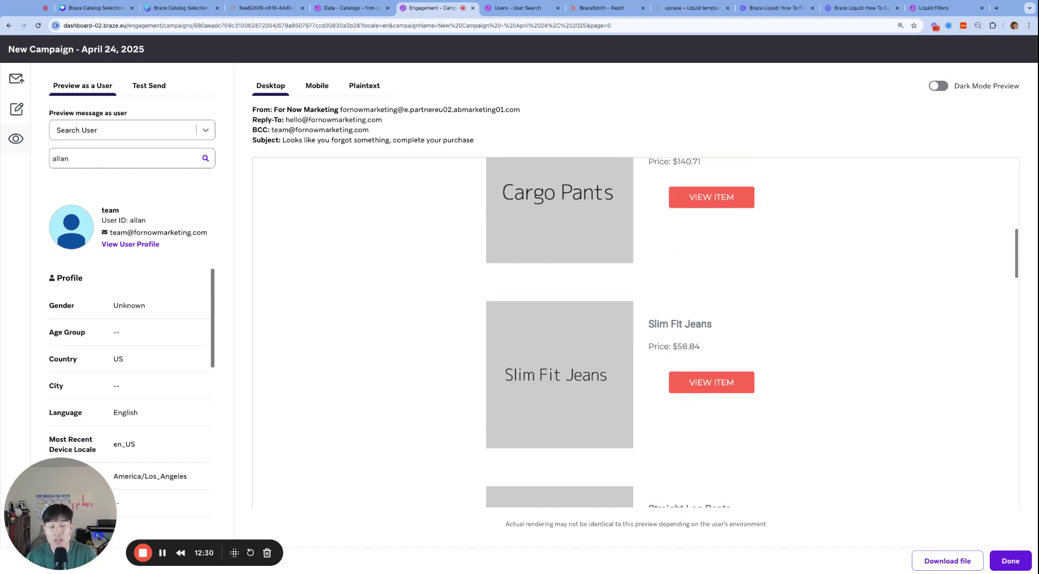
{"action": "scroll", "coordinate": [674, 349], "scroll_direction": "up", "scroll_amount": 3}
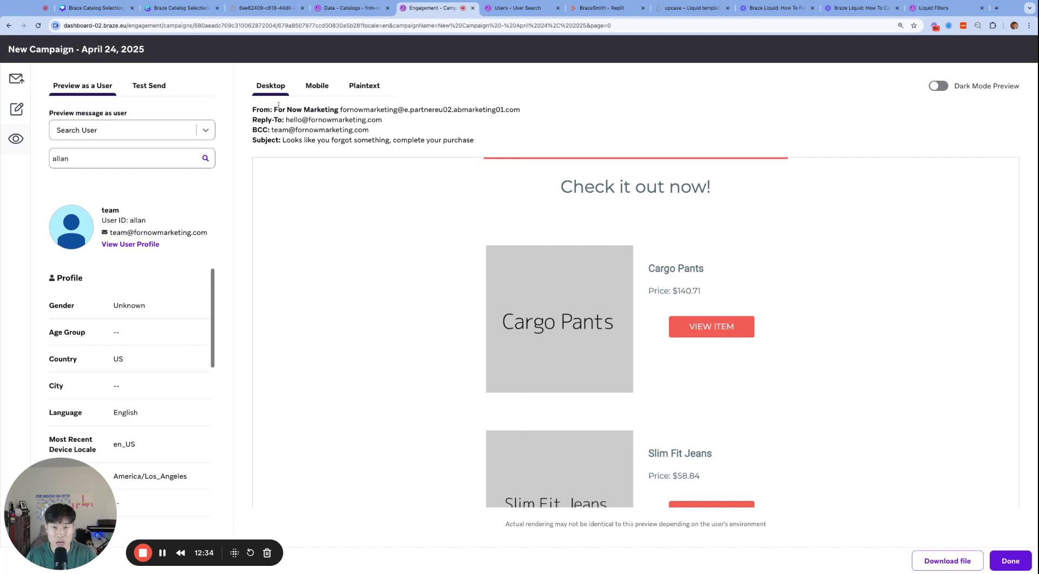
- Revisit the favorite_retail_category selection in fnm-retail-catalog and return to the email preview
{"action": "left_click", "coordinate": [346, 8]}
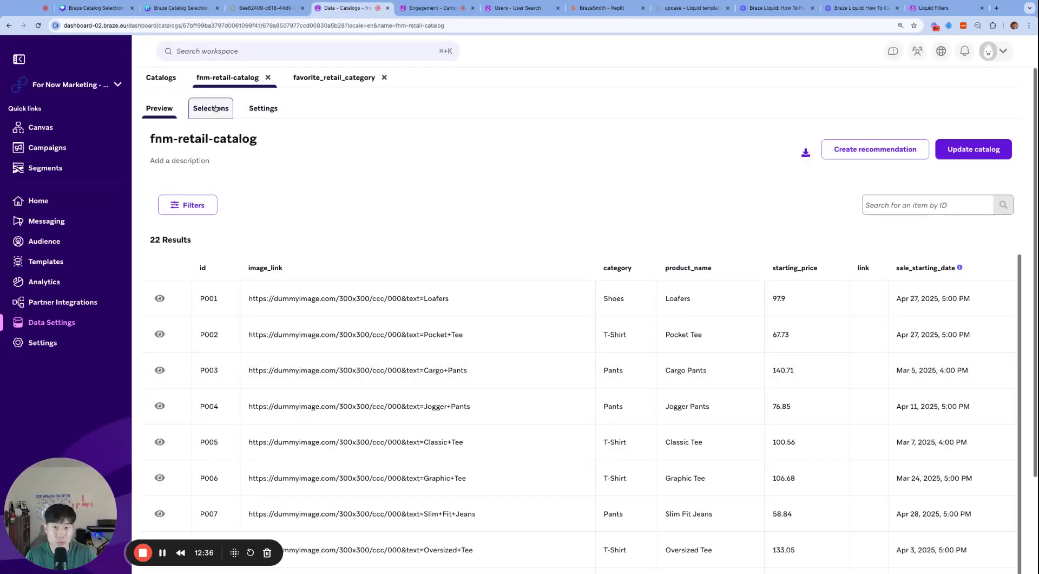
{"action": "left_click", "coordinate": [211, 108]}
{"action": "left_click", "coordinate": [217, 280]}
{"action": "key", "text": "ctrl+Tab"}
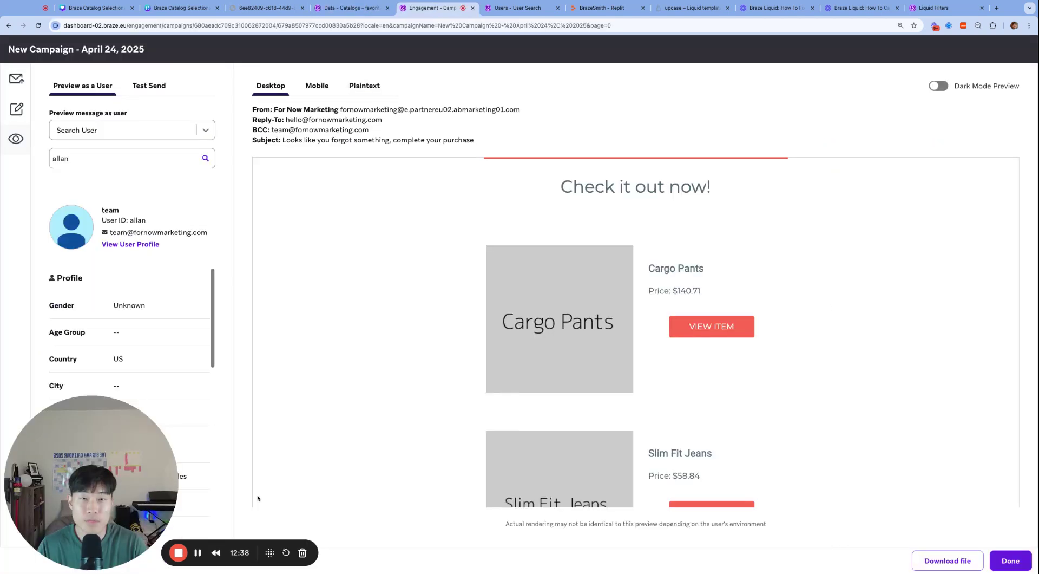